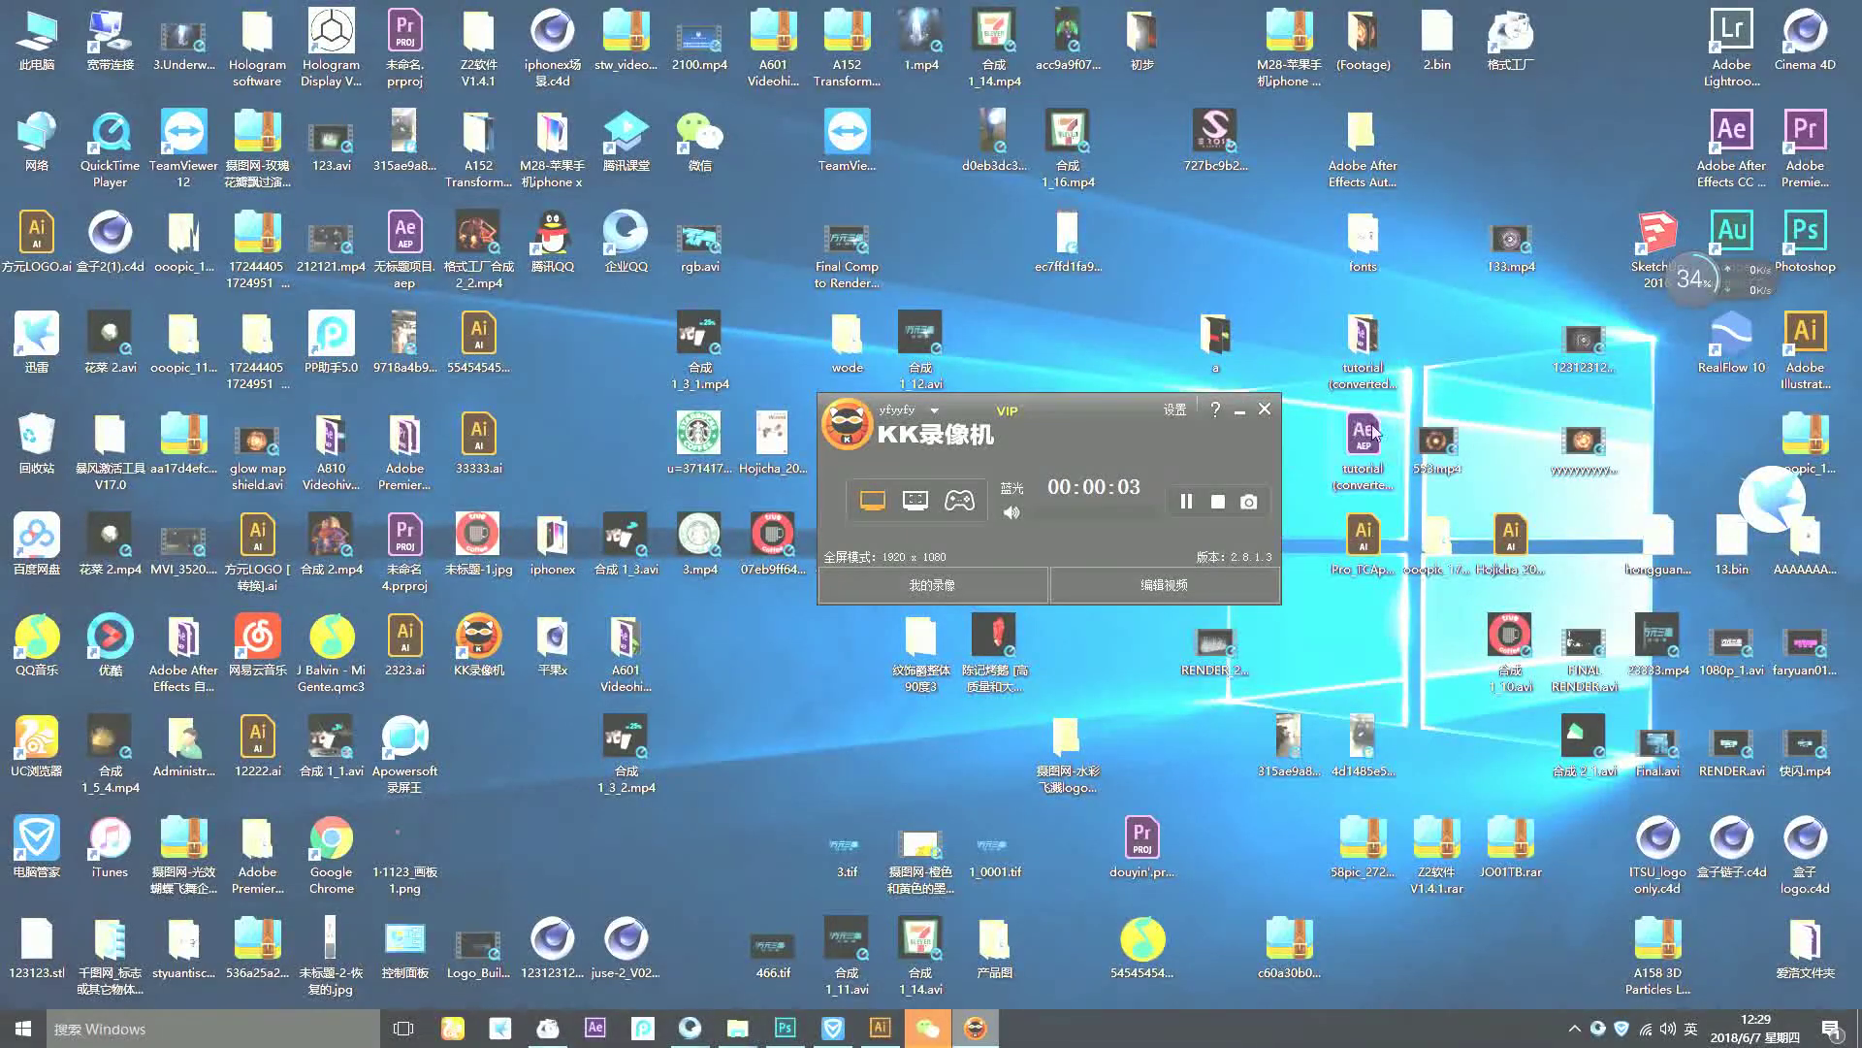
- Launch Cinema 4D, dismiss the crash and MAXON participation notices, and un-maximize the window
click(1779, 29)
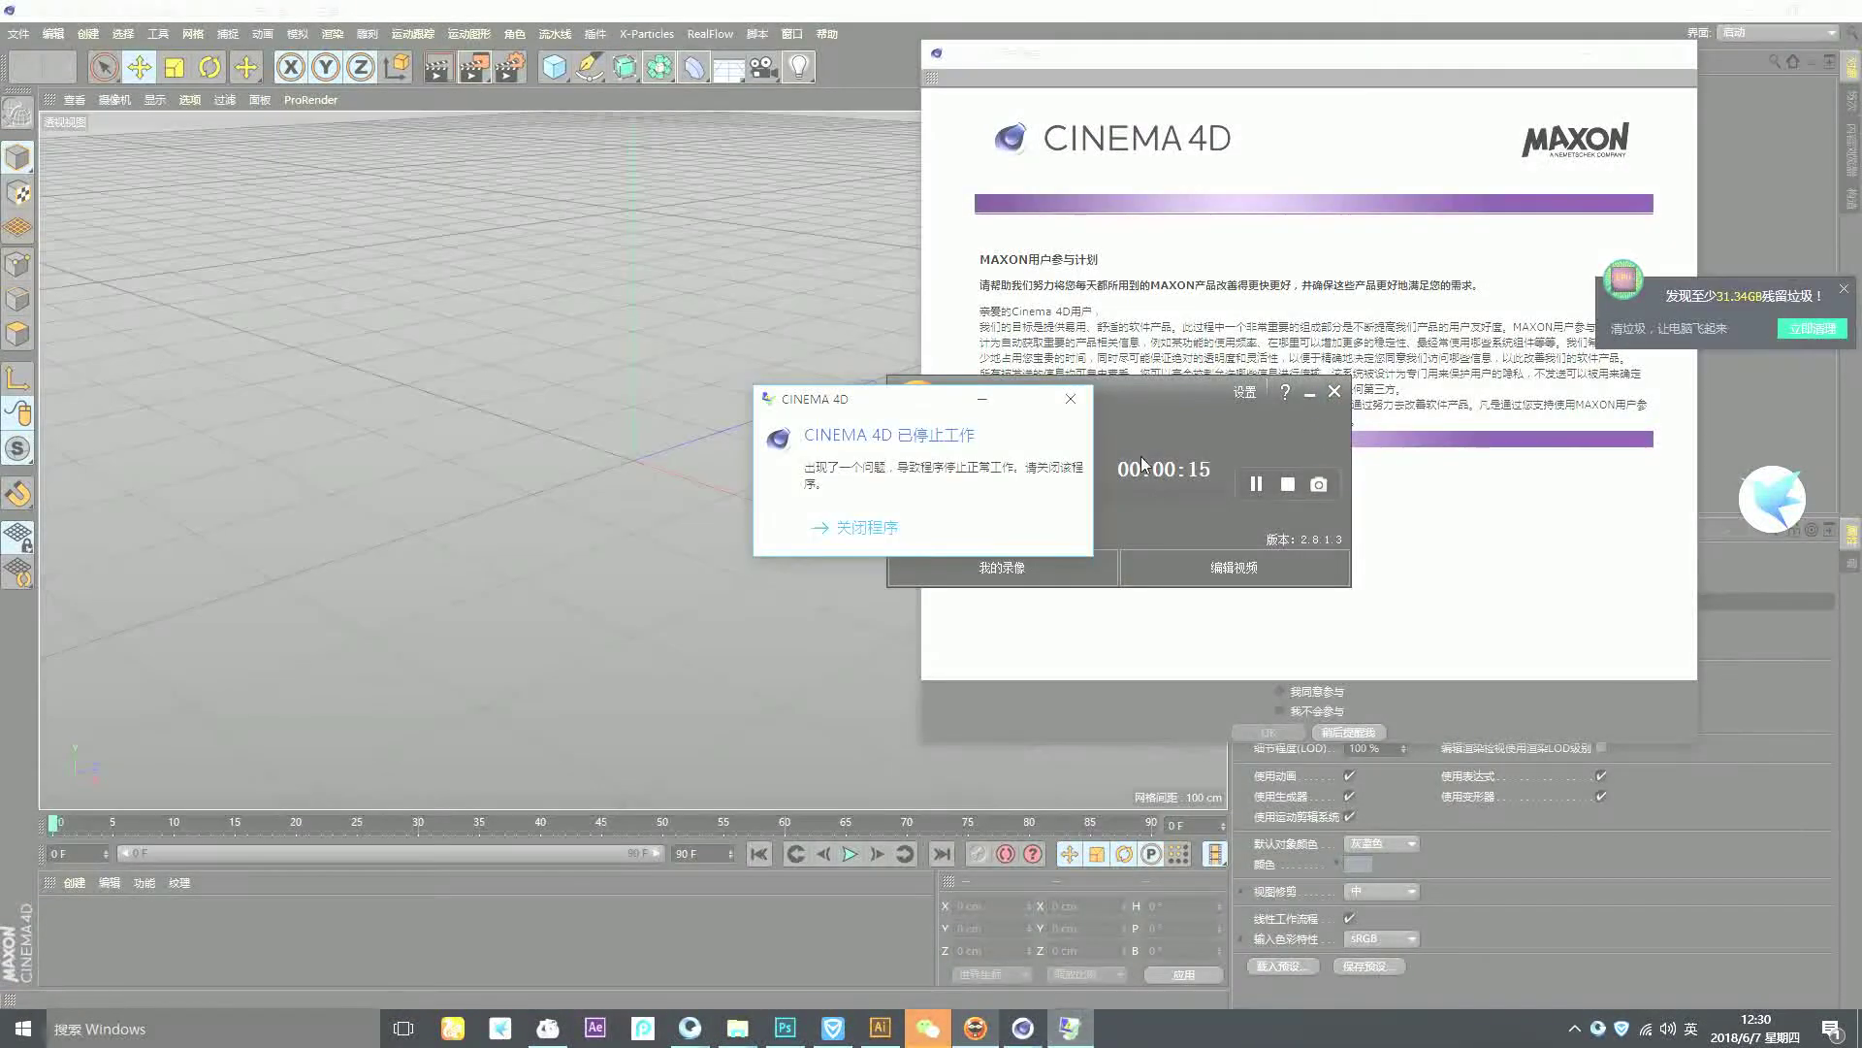
click(1070, 398)
click(1310, 392)
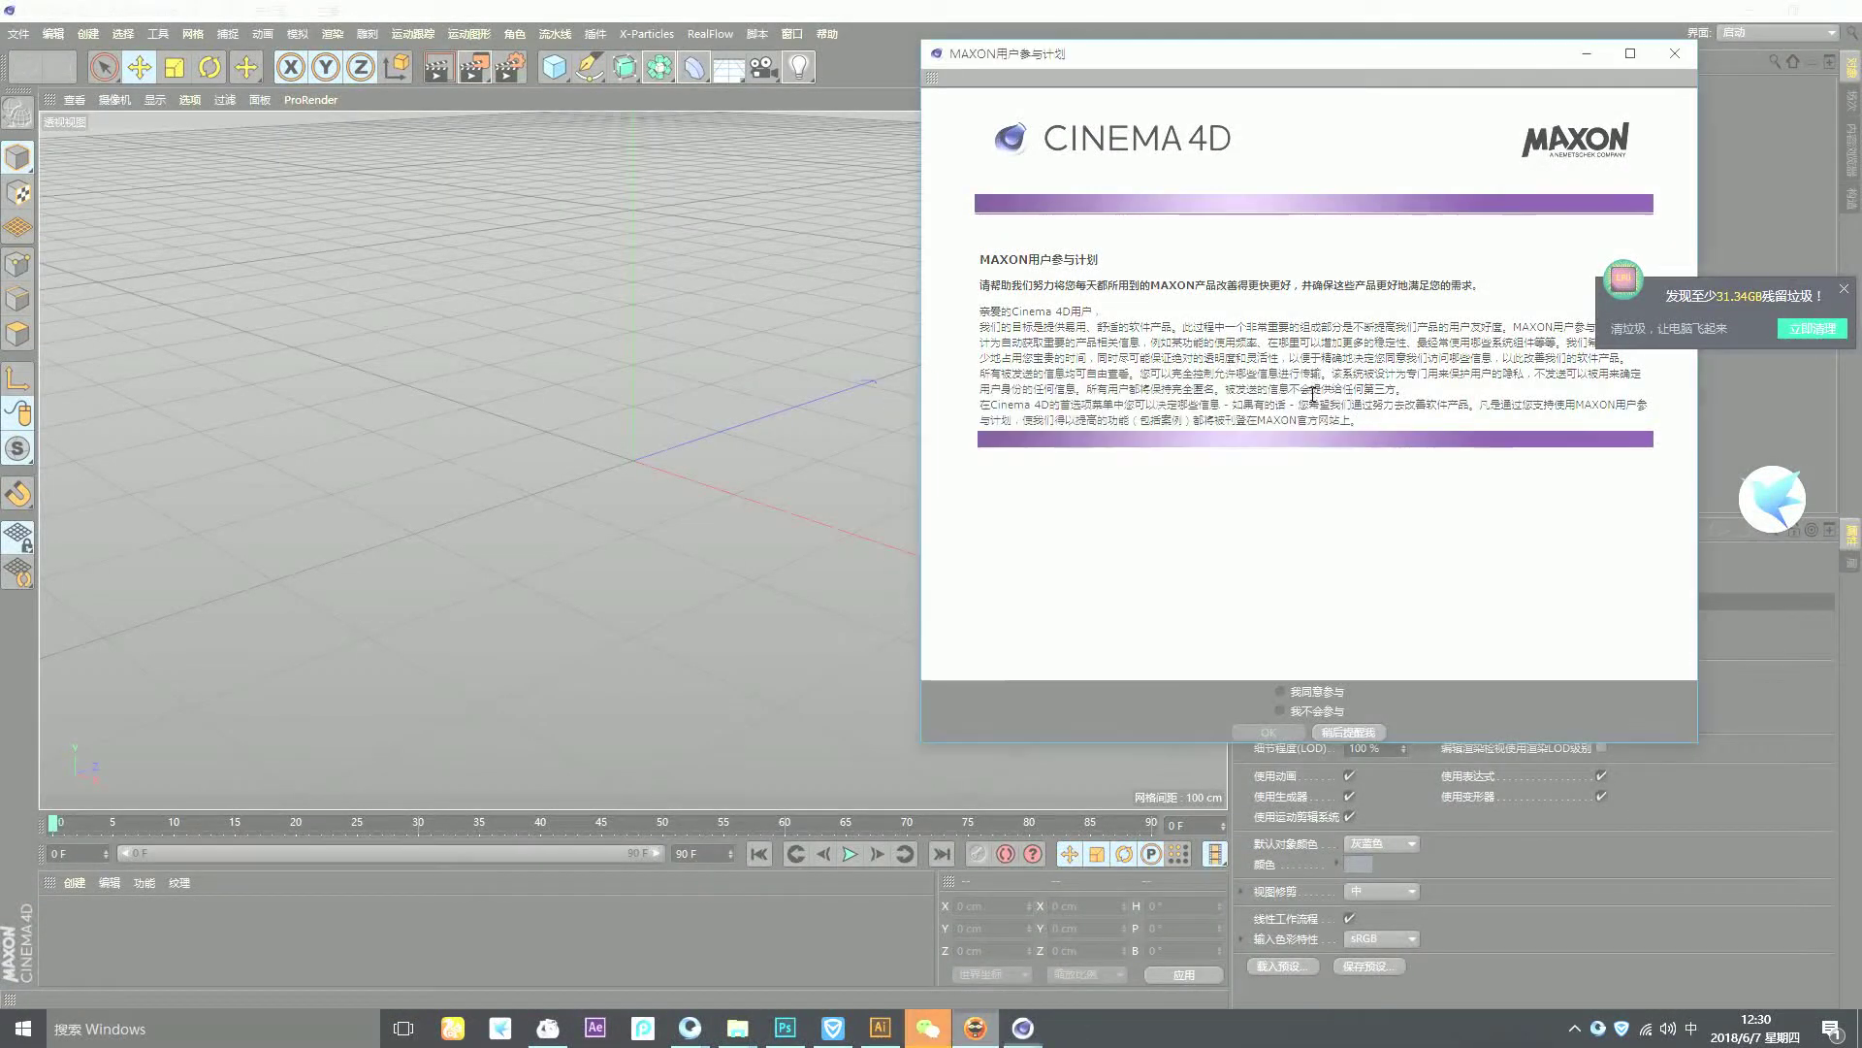
click(1675, 54)
double_click(1353, 11)
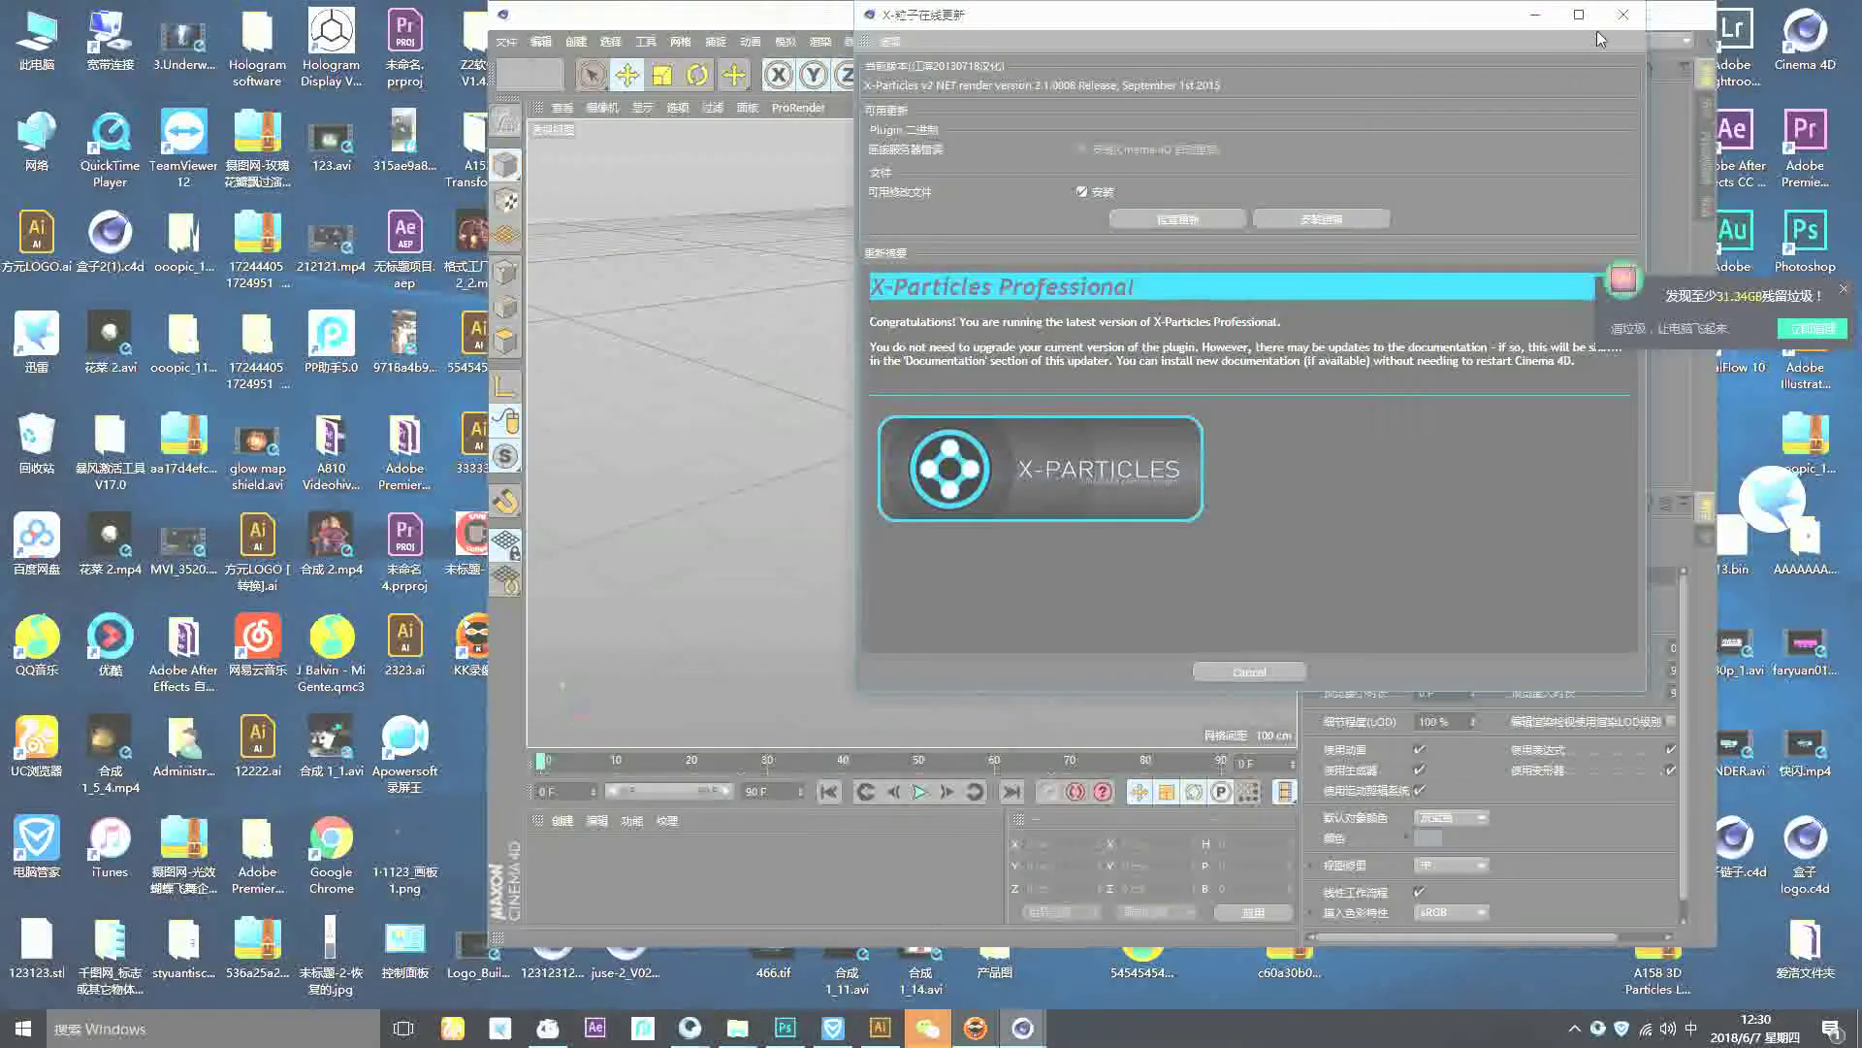
middle_click(817, 229)
middle_click(741, 238)
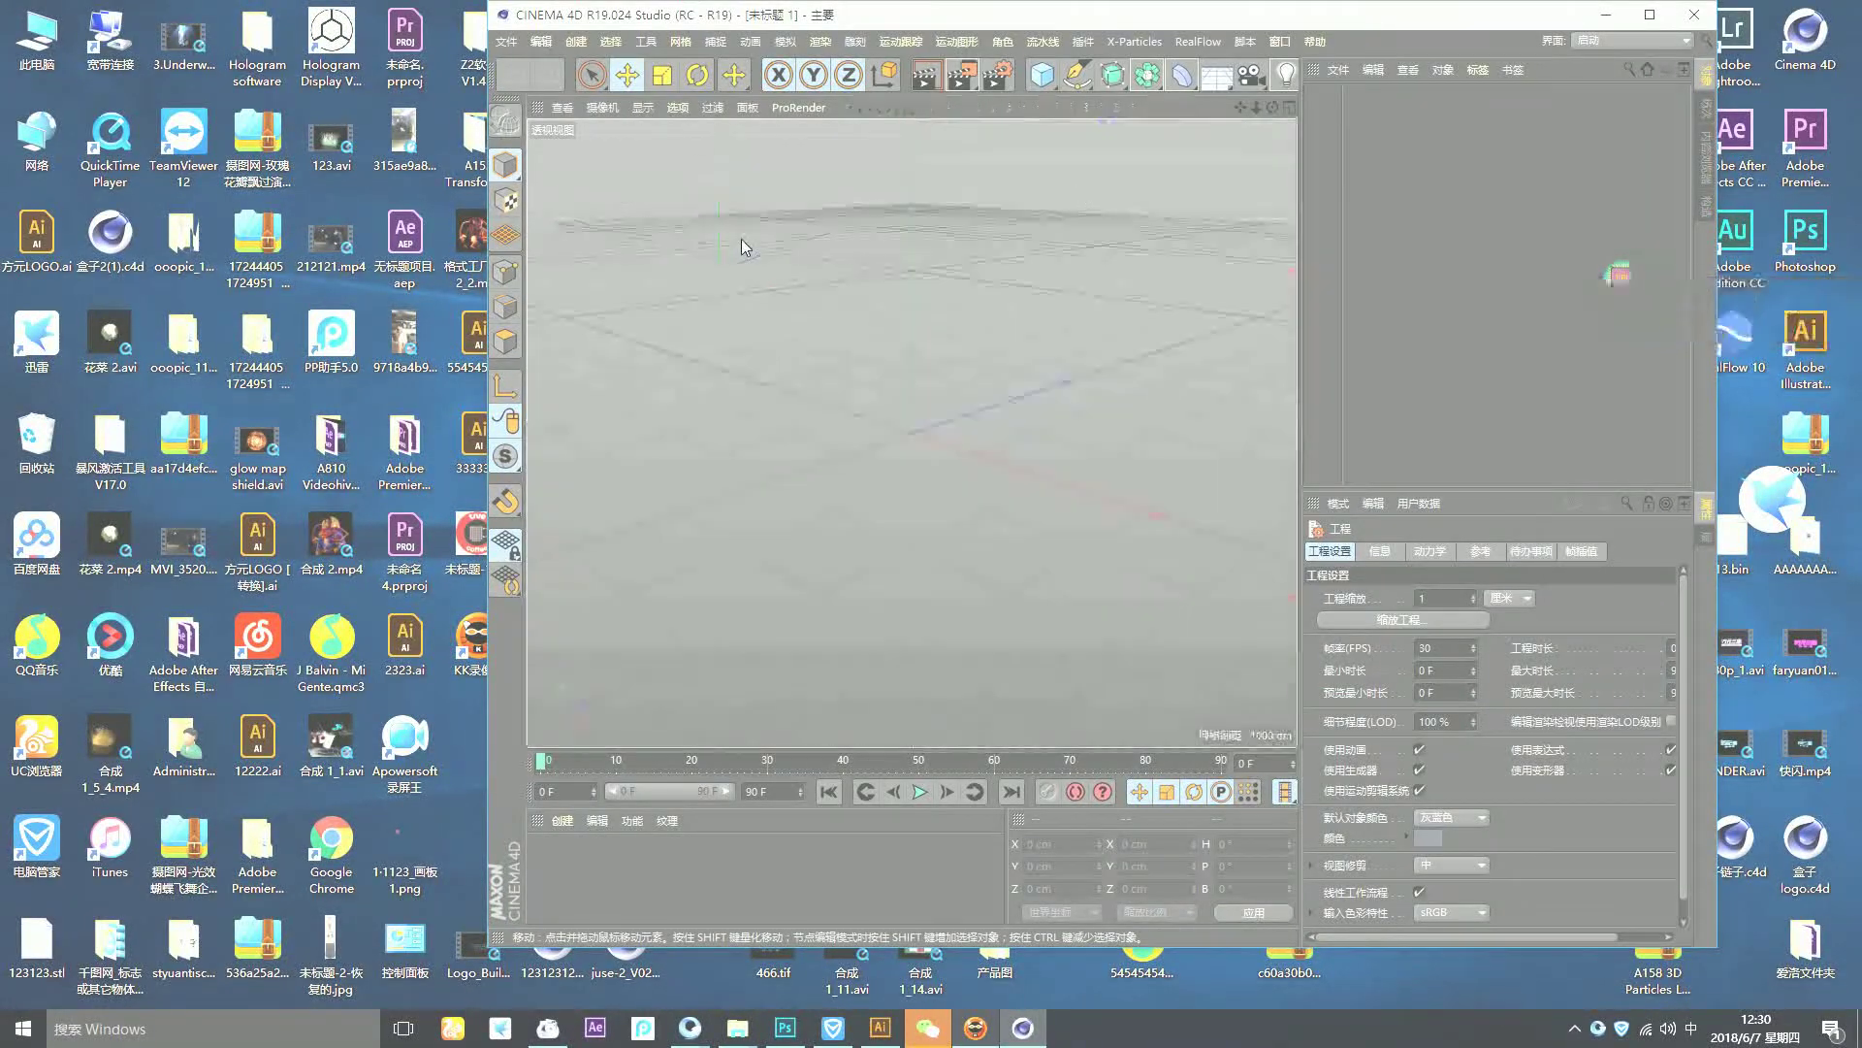
- Maximize the front view and drop the 未标题-1.jpg logo image into it as reference
click(1289, 108)
click(1116, 539)
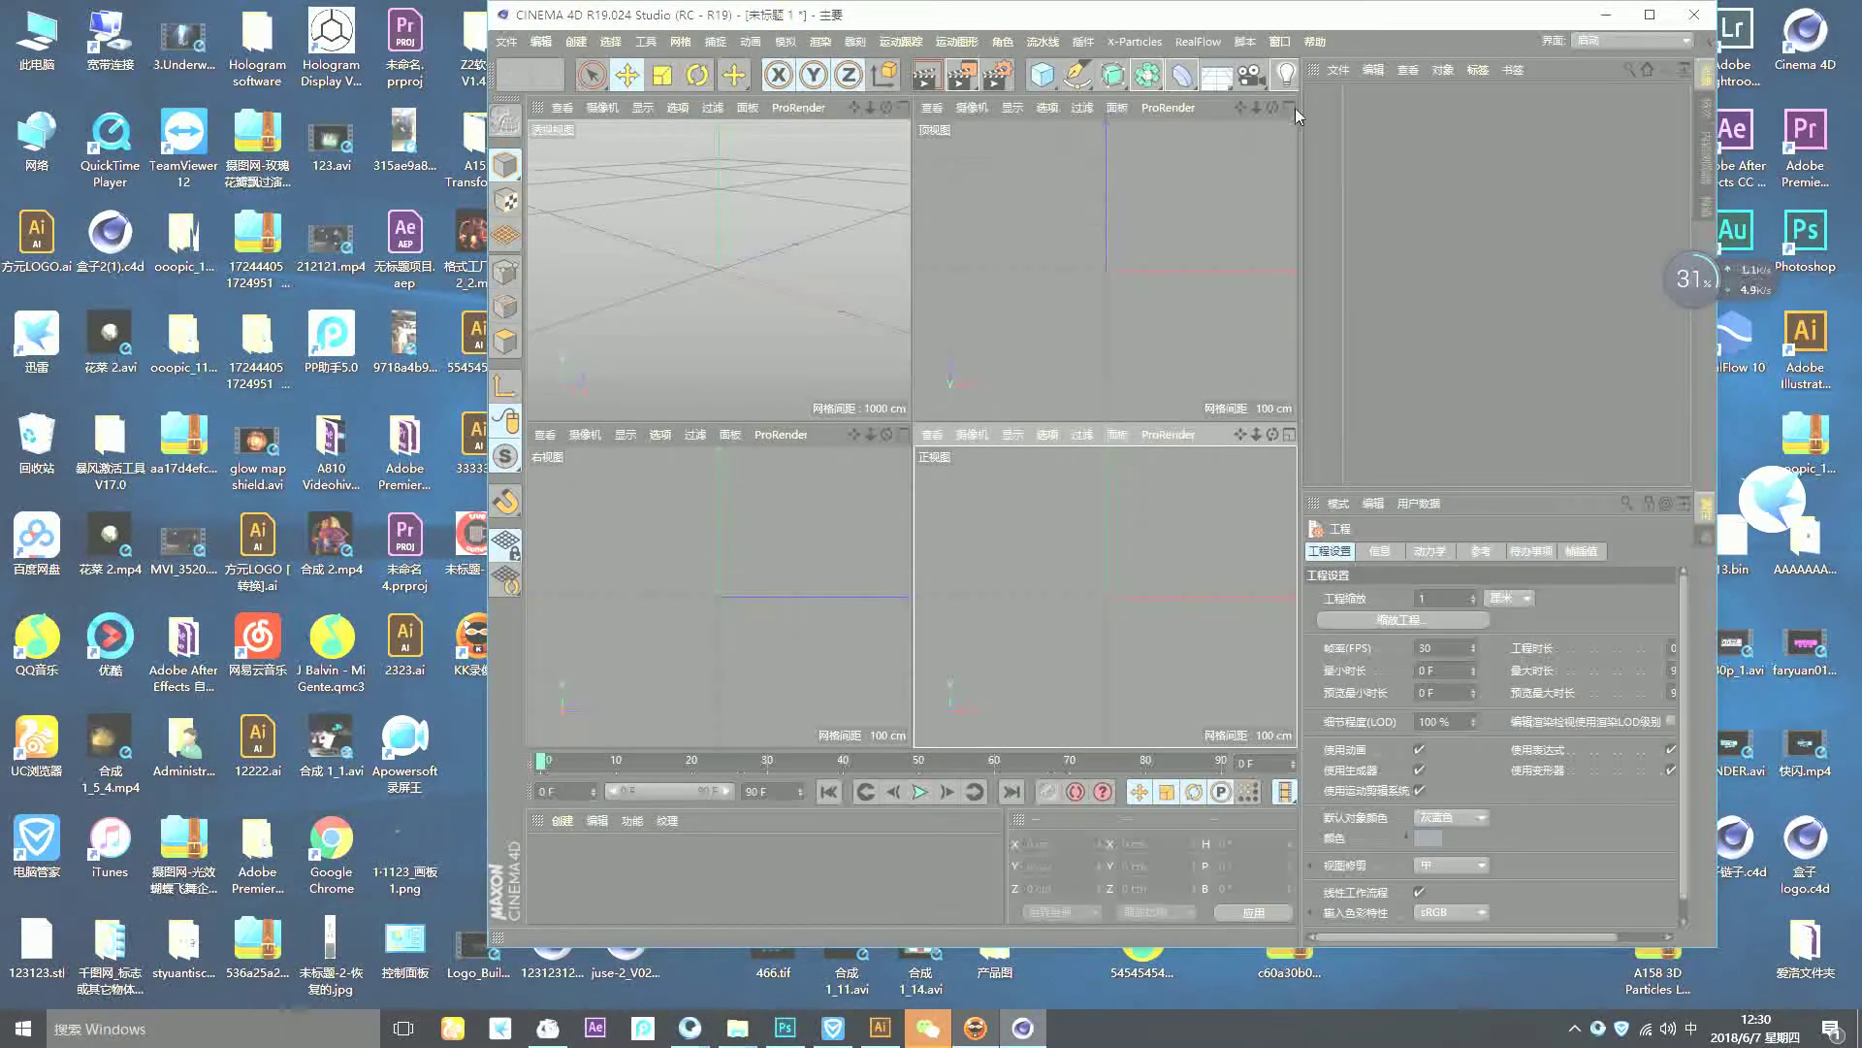
middle_click(1087, 640)
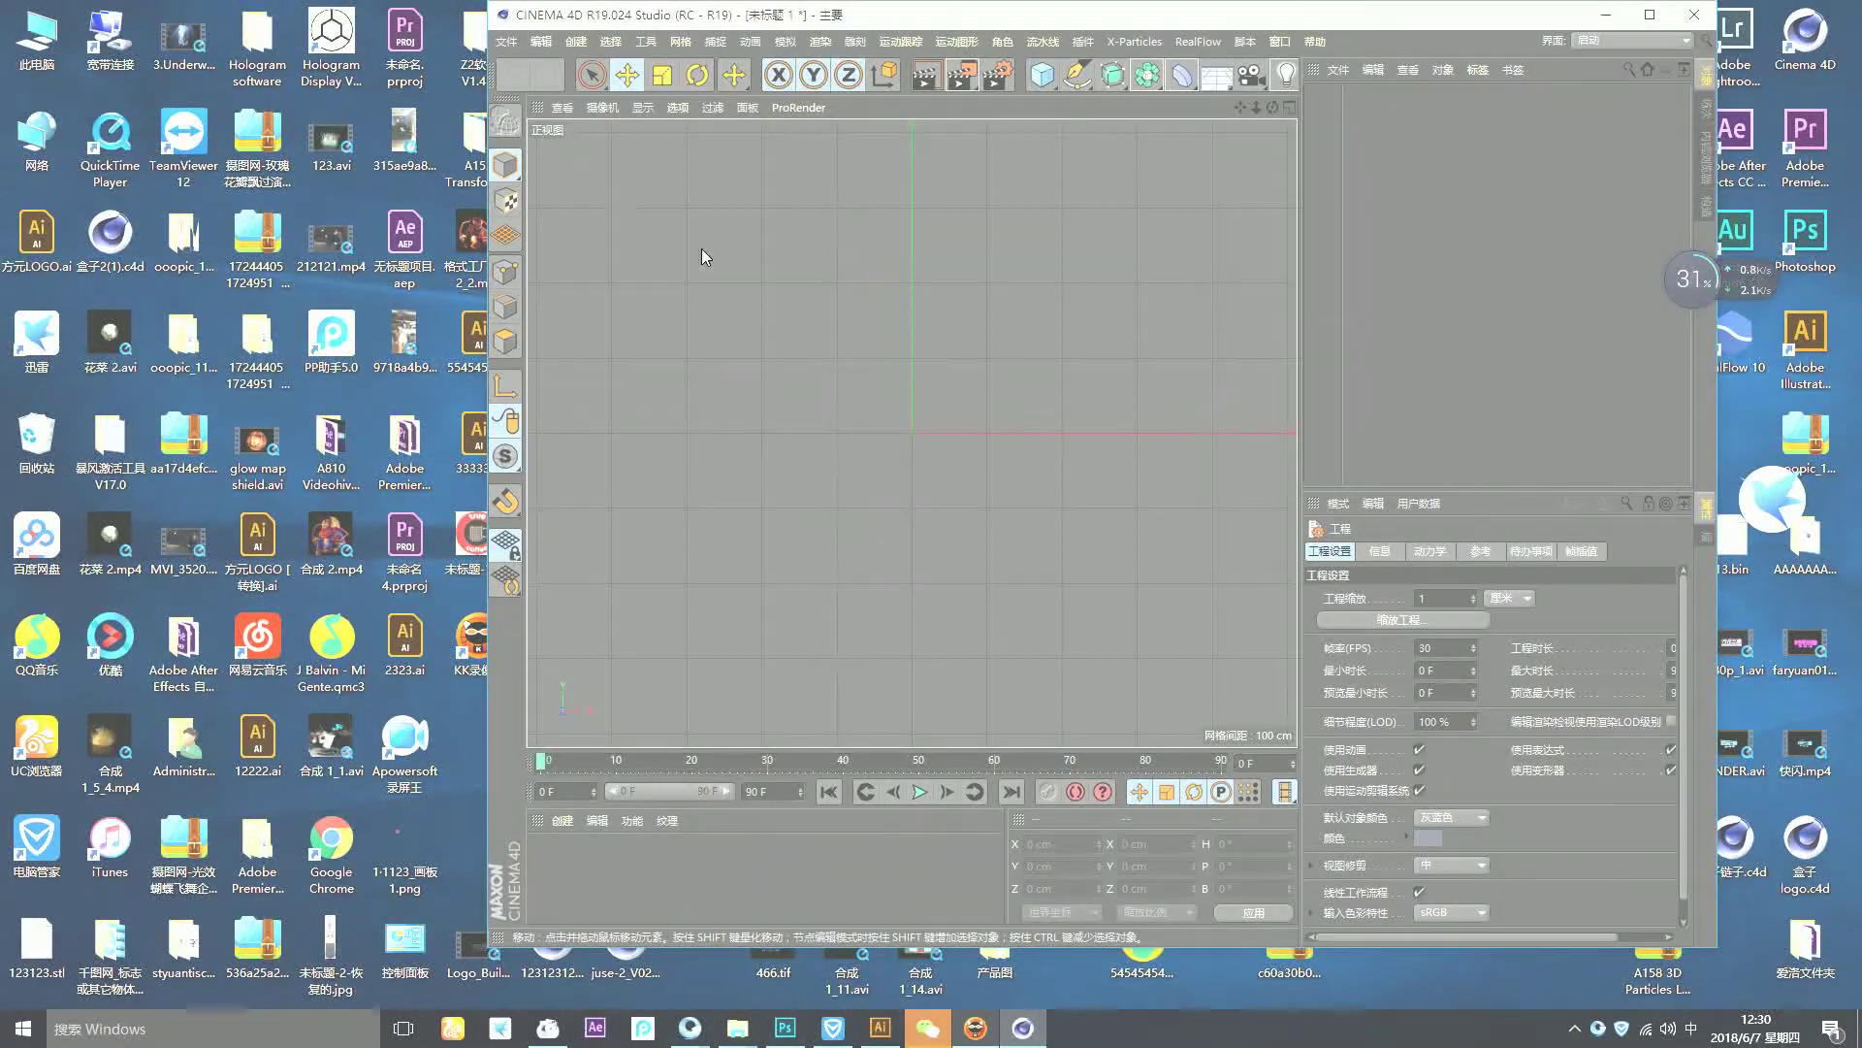
drag(665, 27, 741, 27)
click(479, 543)
drag(478, 539, 1021, 565)
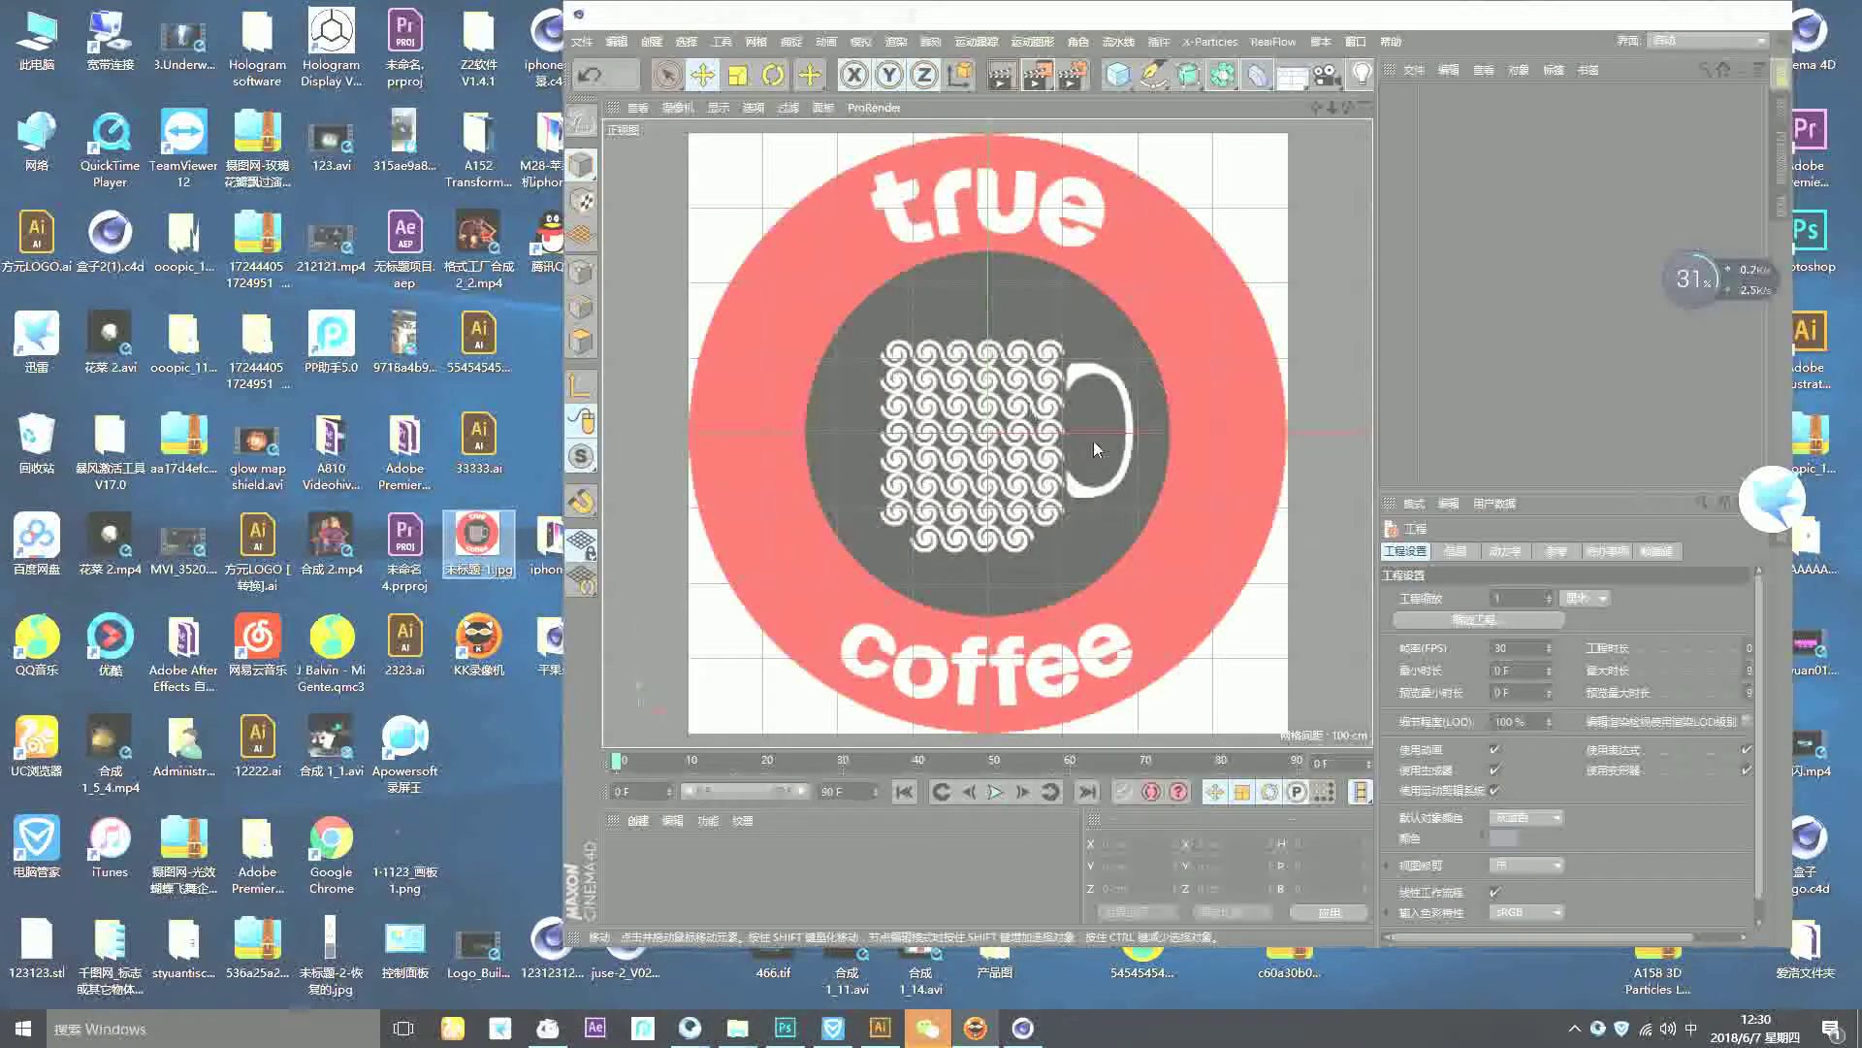
- Add a Circle spline and scale it to about 797 cm to fit the logo's outer edge
mouse_move(1152, 77)
mouse_down()
mouse_move(1379, 137)
mouse_move(1343, 145)
mouse_up()
key(t)
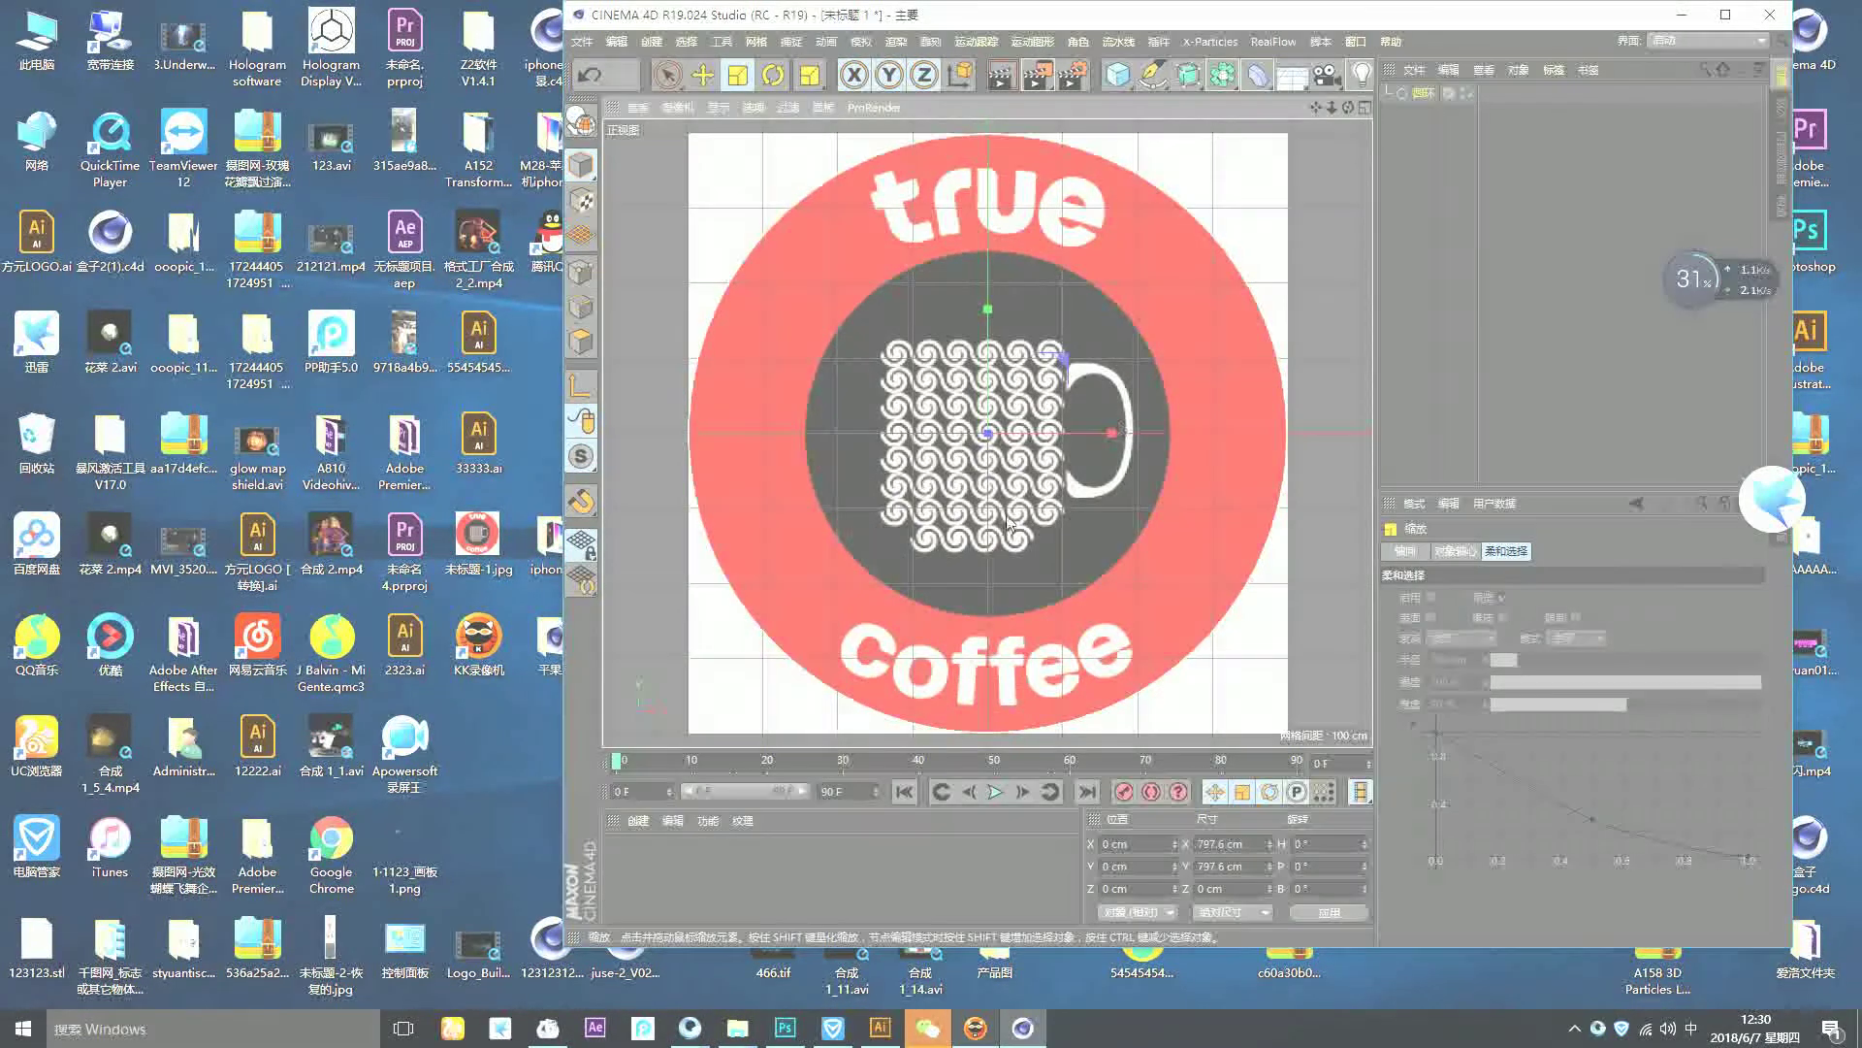
- Duplicate the circle twice, move 圆环.2 below 圆环, and scale it to radius 245.262 cm
click(1423, 94)
key(ctrl+c)
key(ctrl+v)
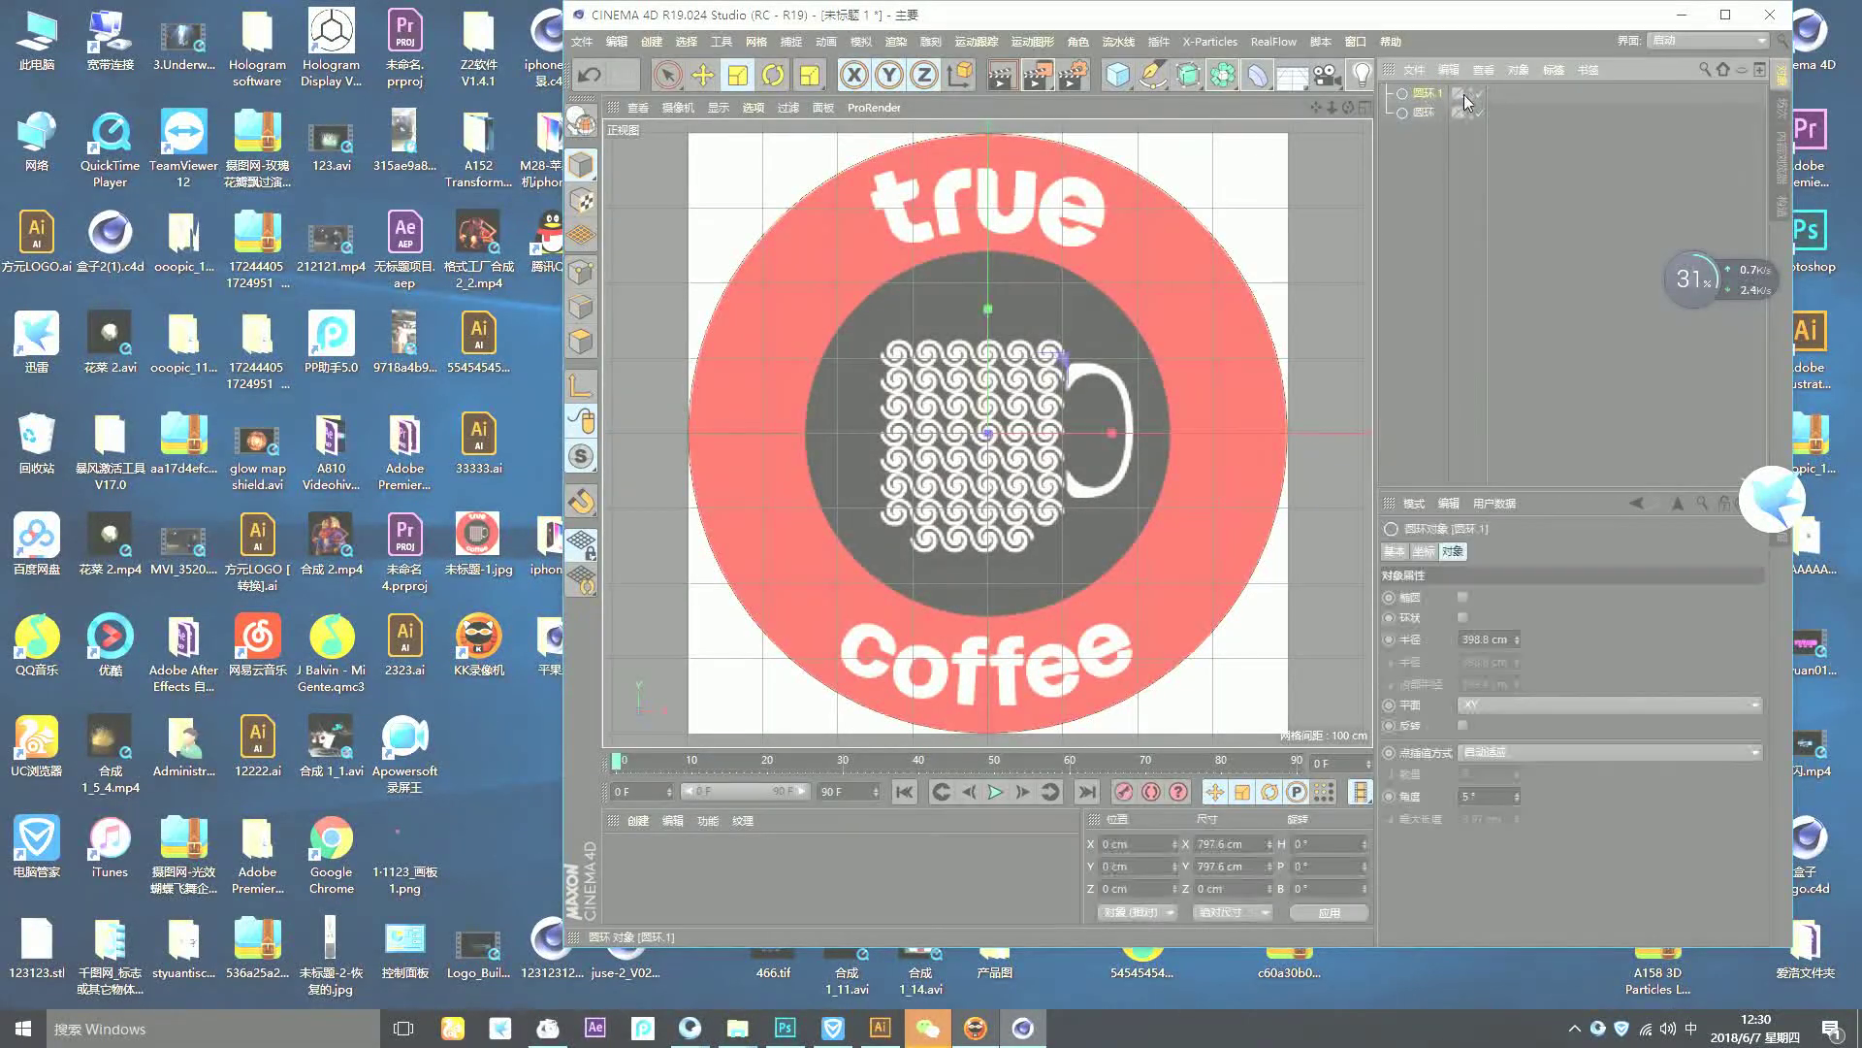
click(1423, 112)
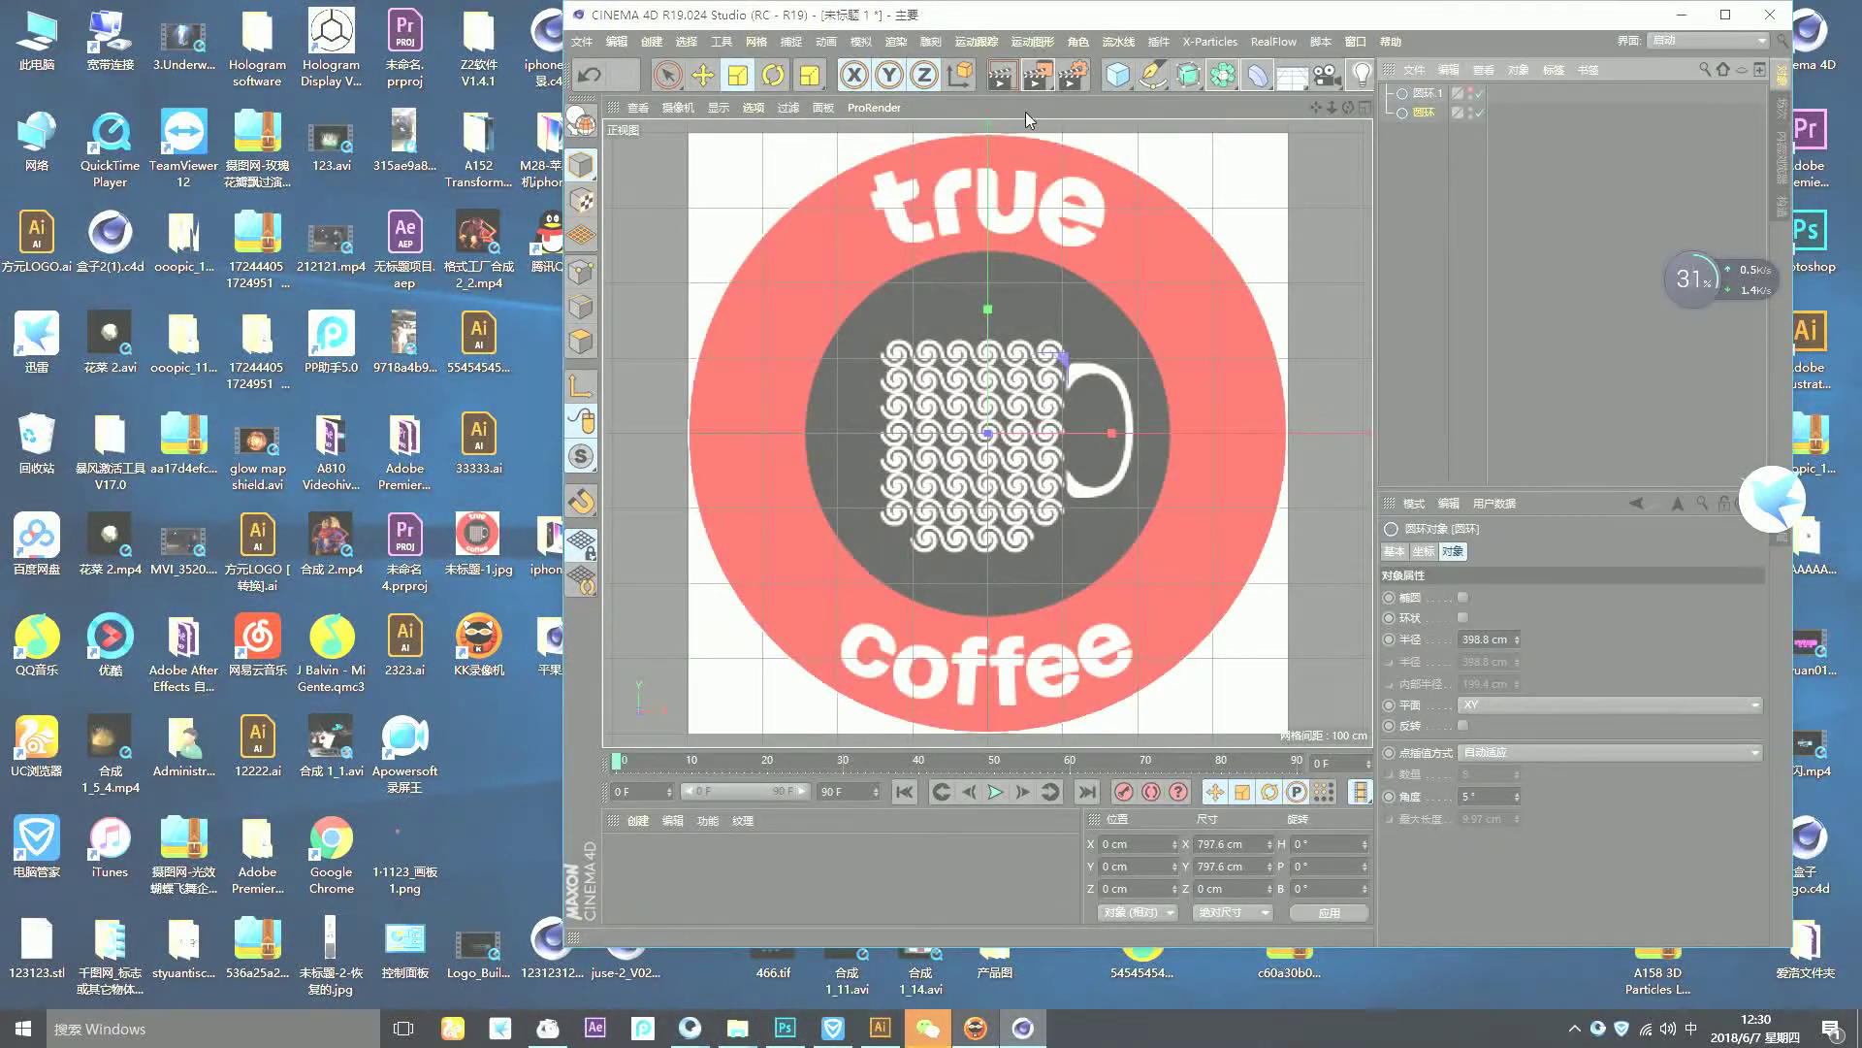
click(1161, 92)
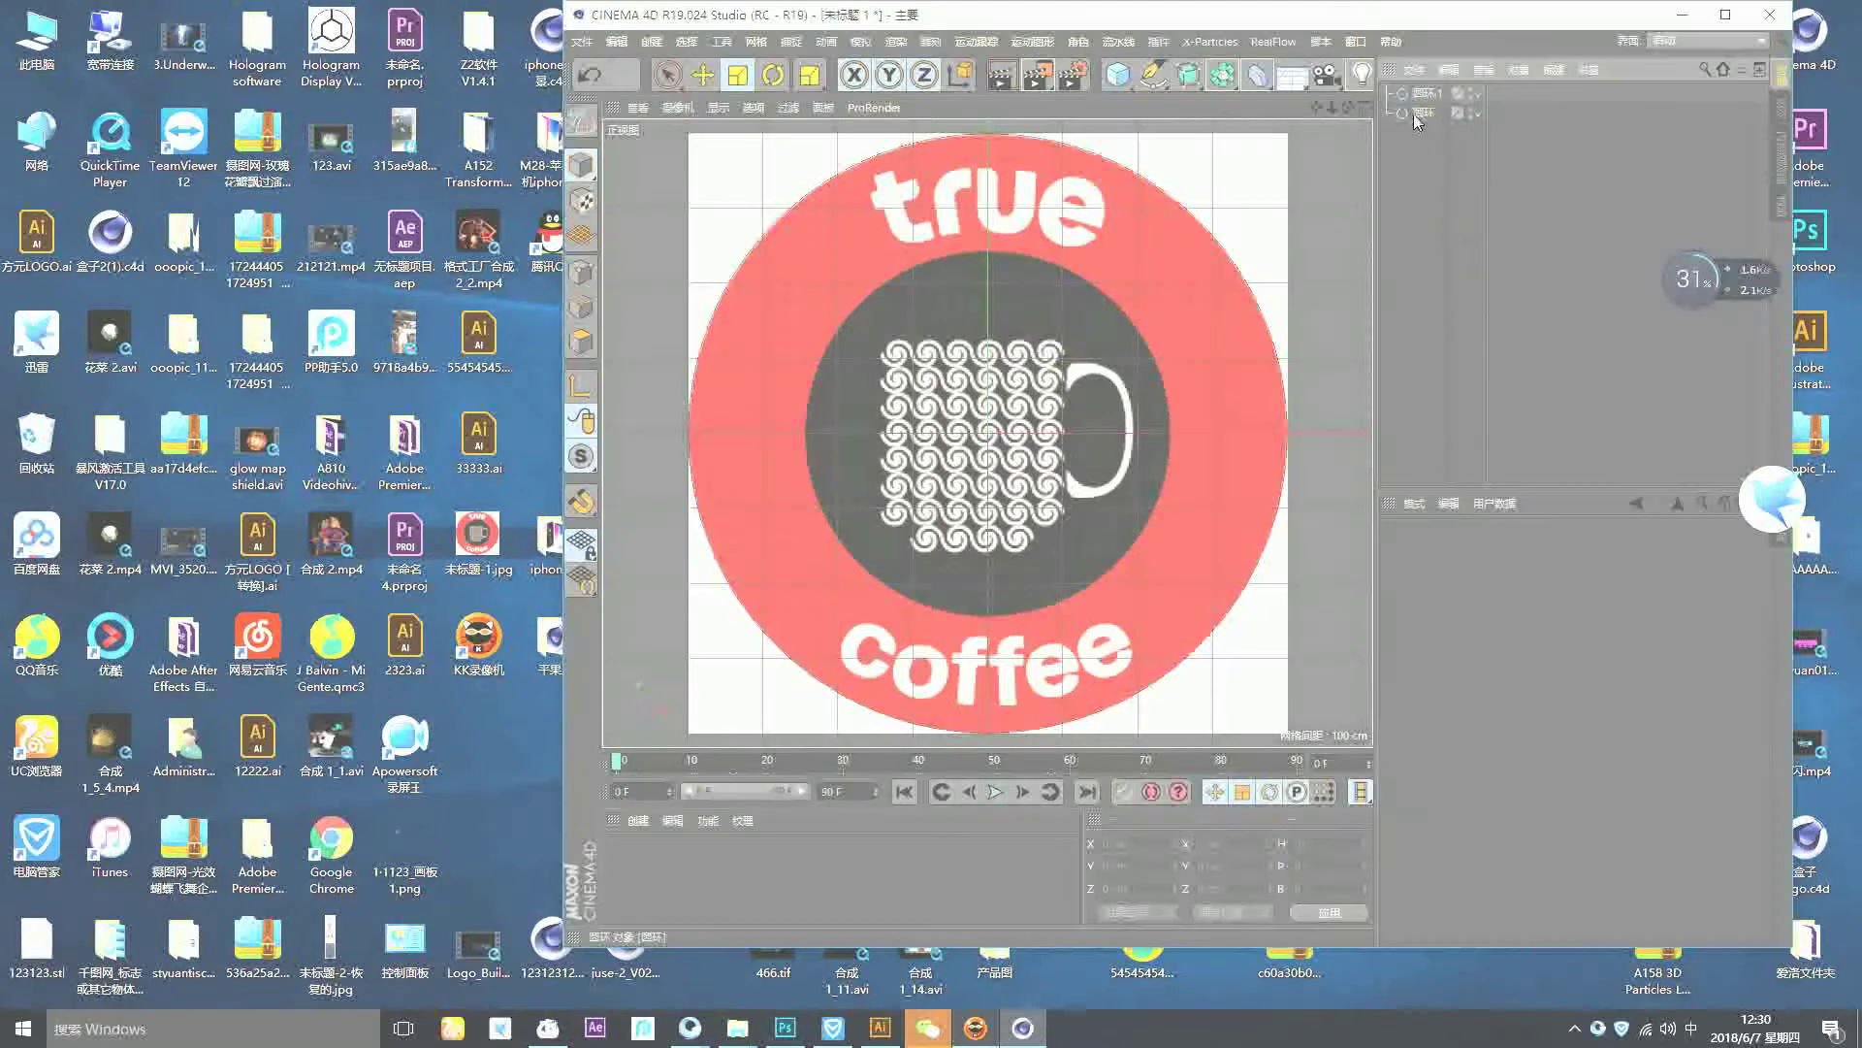
key(ctrl+c)
key(ctrl+v)
drag(1428, 141, 1432, 144)
drag(1111, 302, 831, 334)
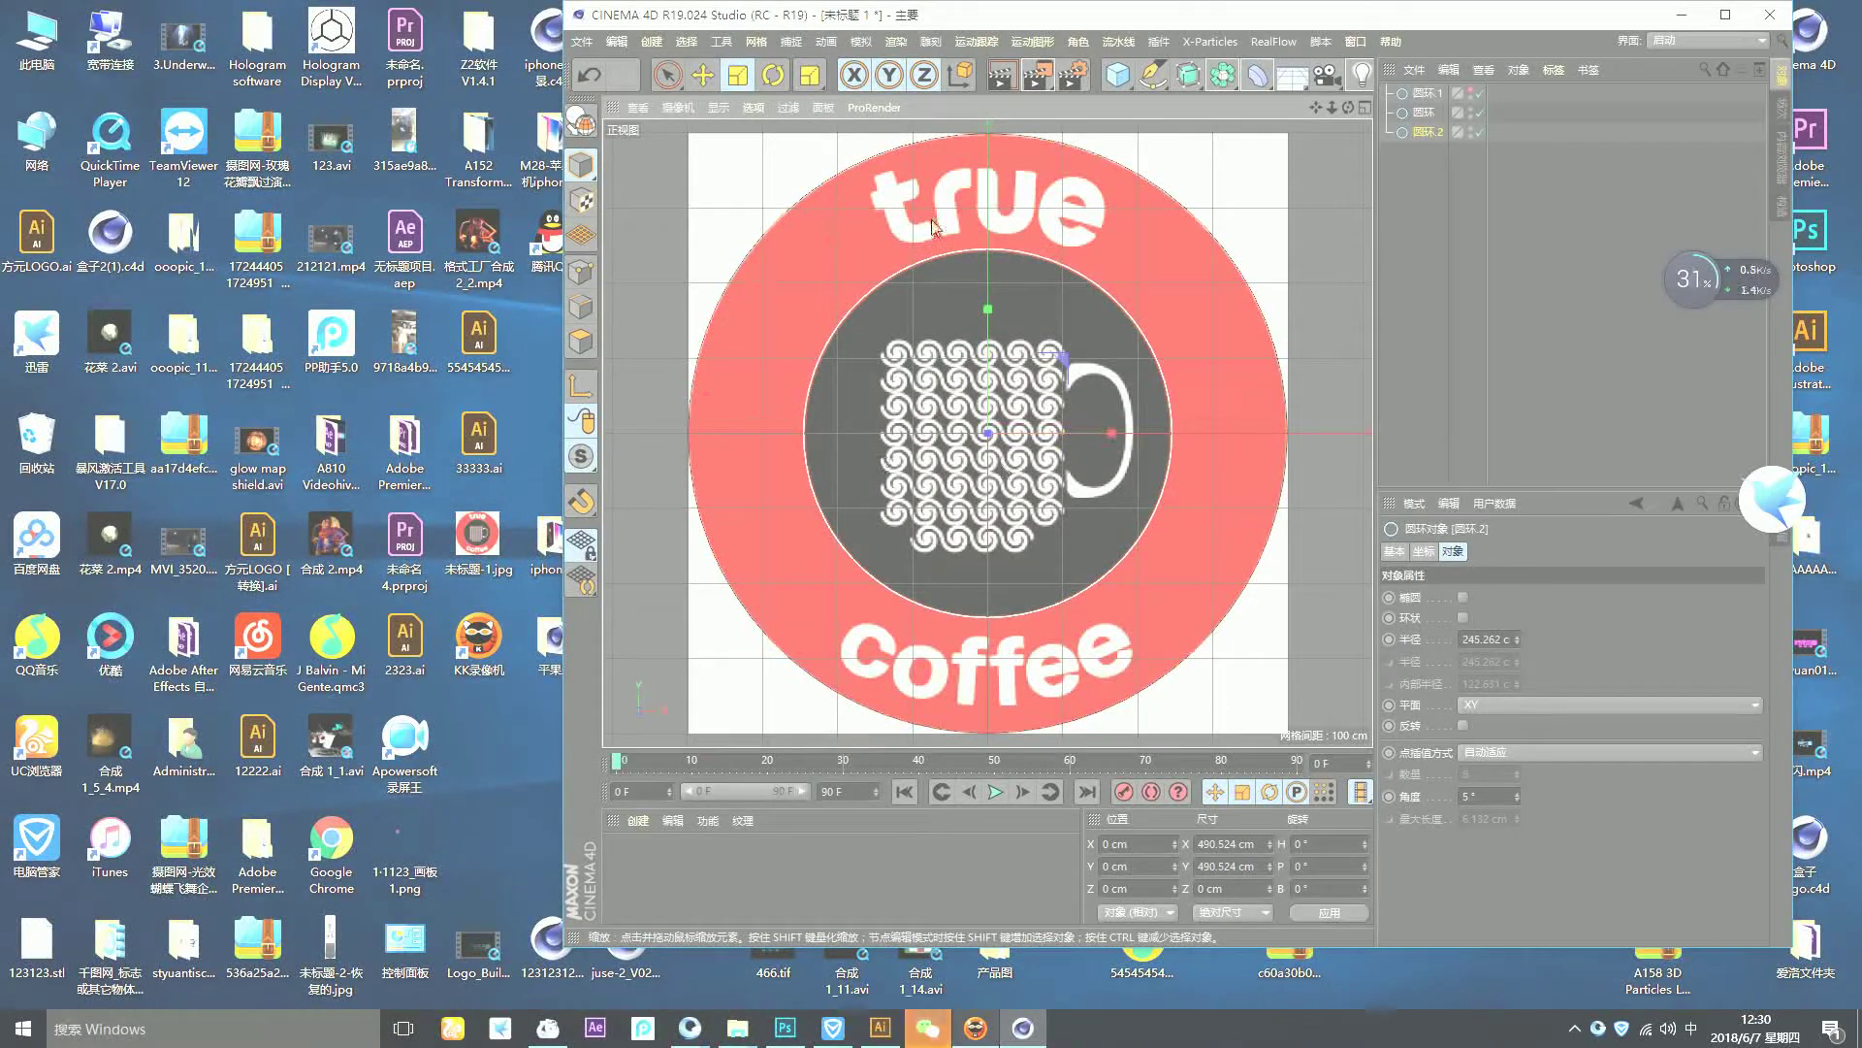
- Maximize the perspective view and add two Extrude generators
middle_click(1007, 263)
middle_click(929, 310)
mouse_move(1031, 444)
alt+mouse_down()
mouse_move(1131, 427)
mouse_move(1079, 382)
alt+mouse_up()
click(1223, 75)
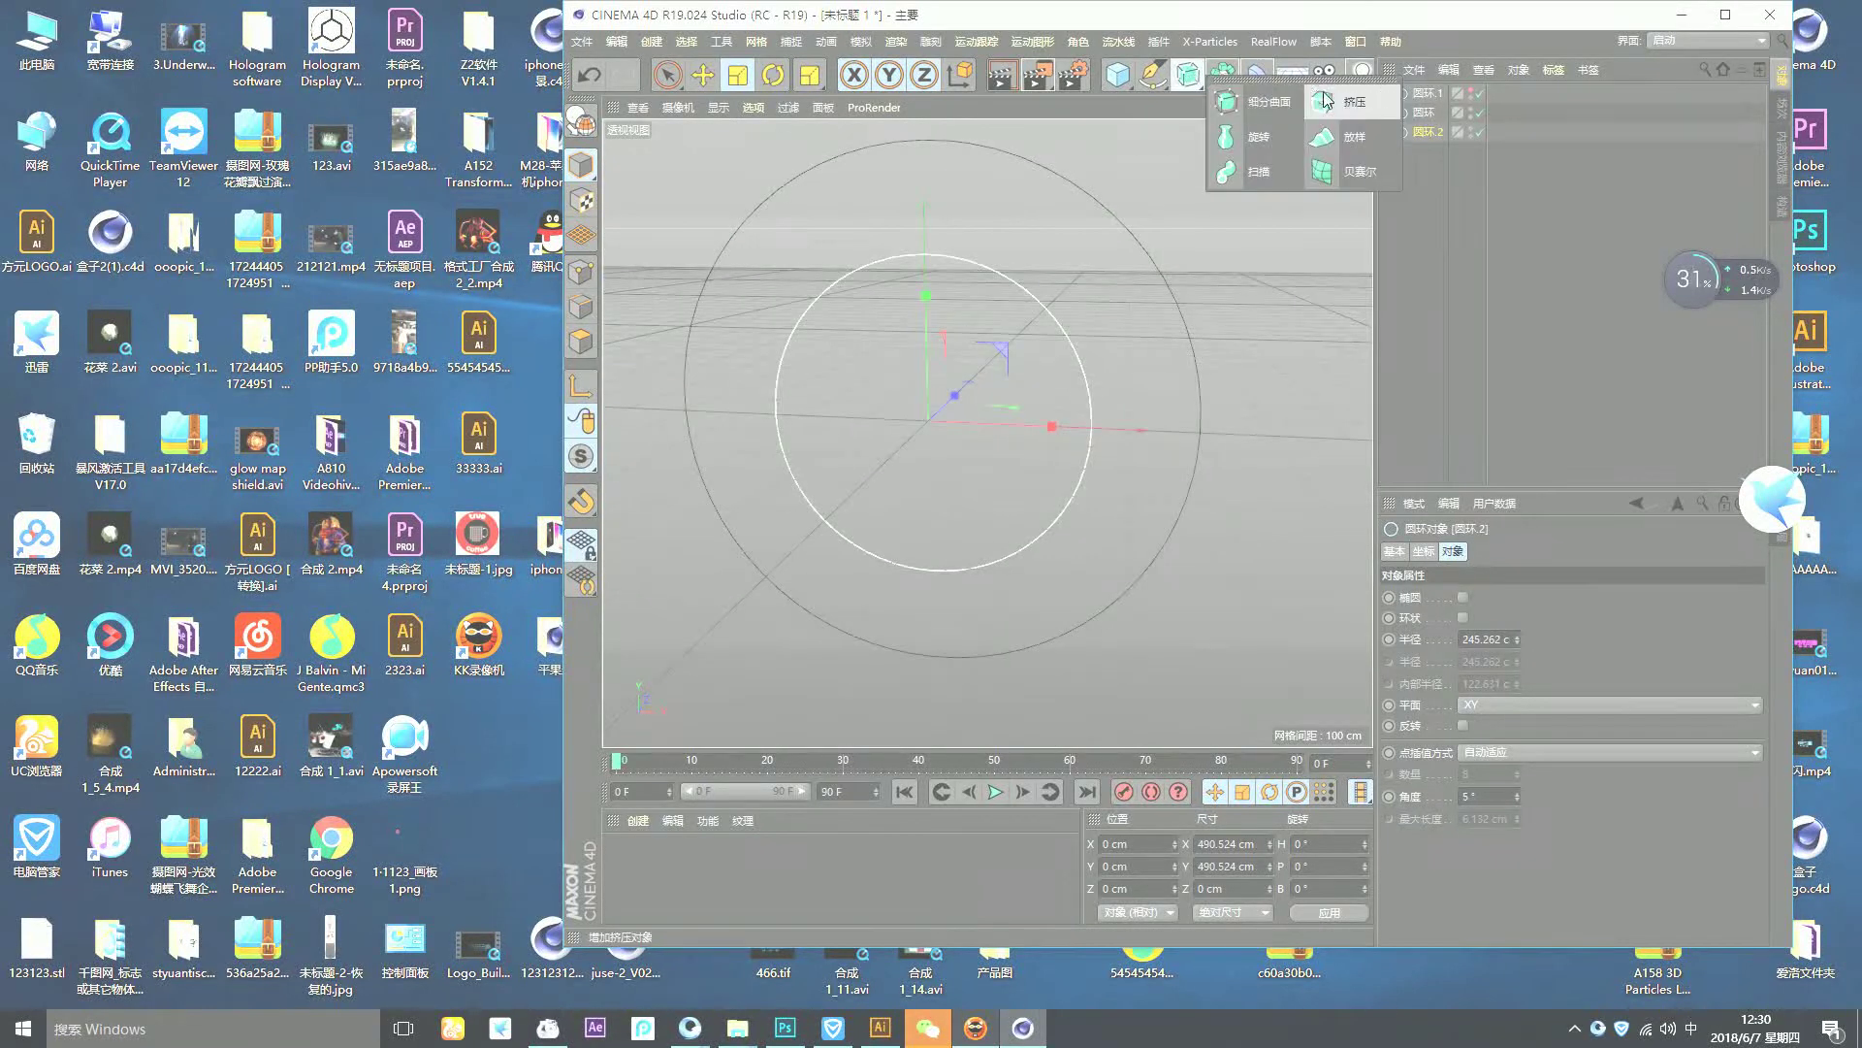
click(1325, 100)
click(1222, 75)
click(1325, 99)
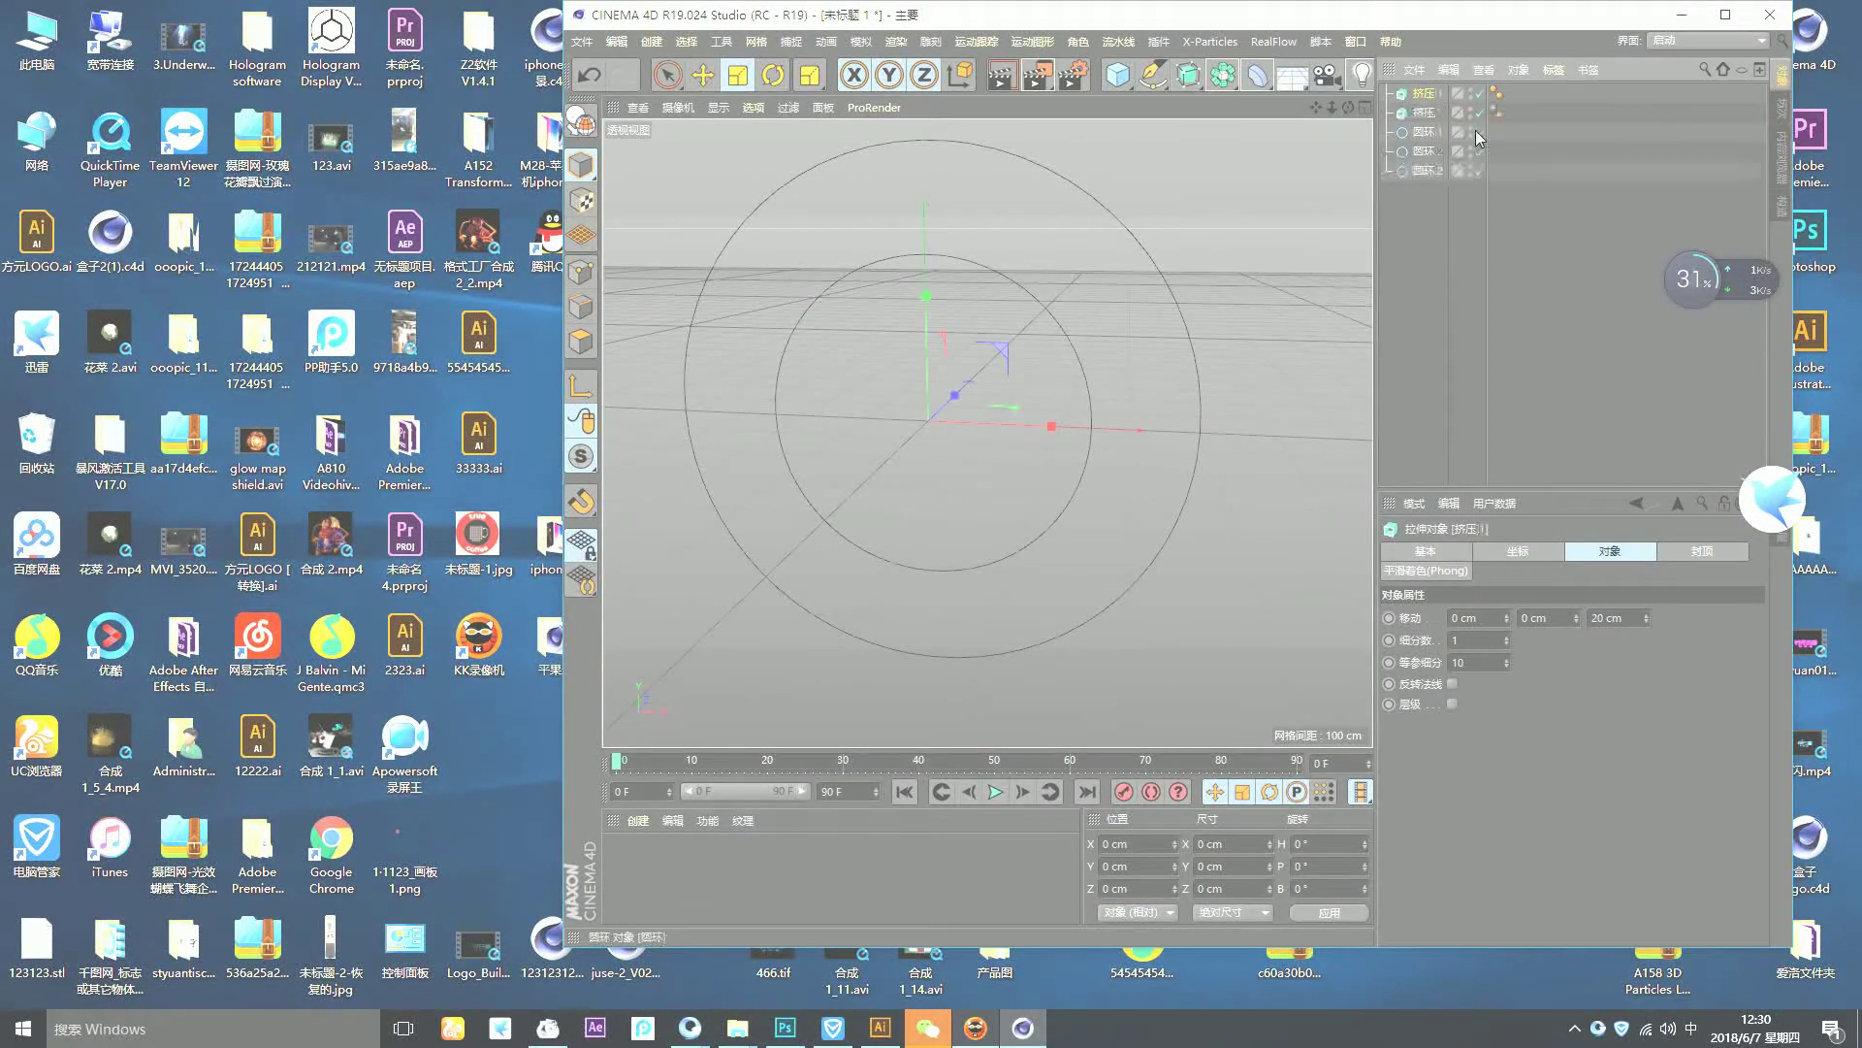
- Nest the inner circle under 挤压 and the outer circle under 挤压.1 as 20 cm discs
drag(1421, 126, 1426, 97)
click(1421, 94)
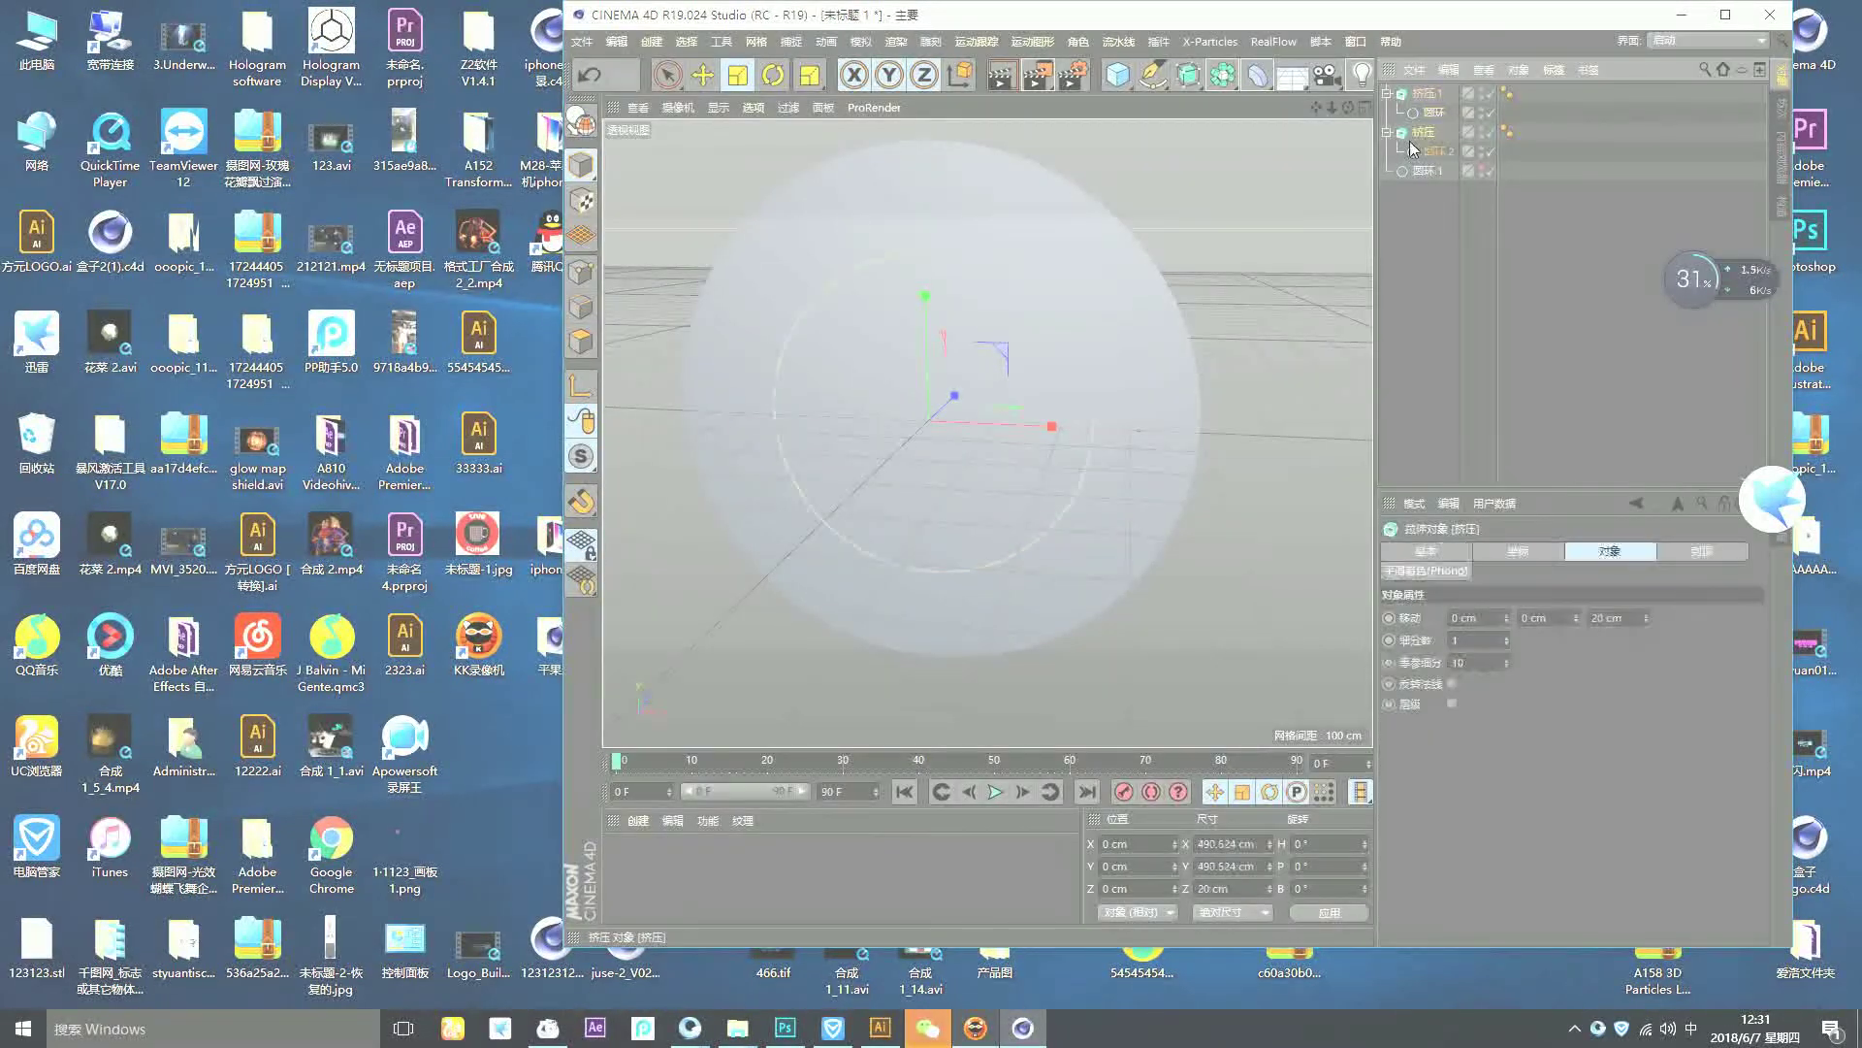
click(1388, 94)
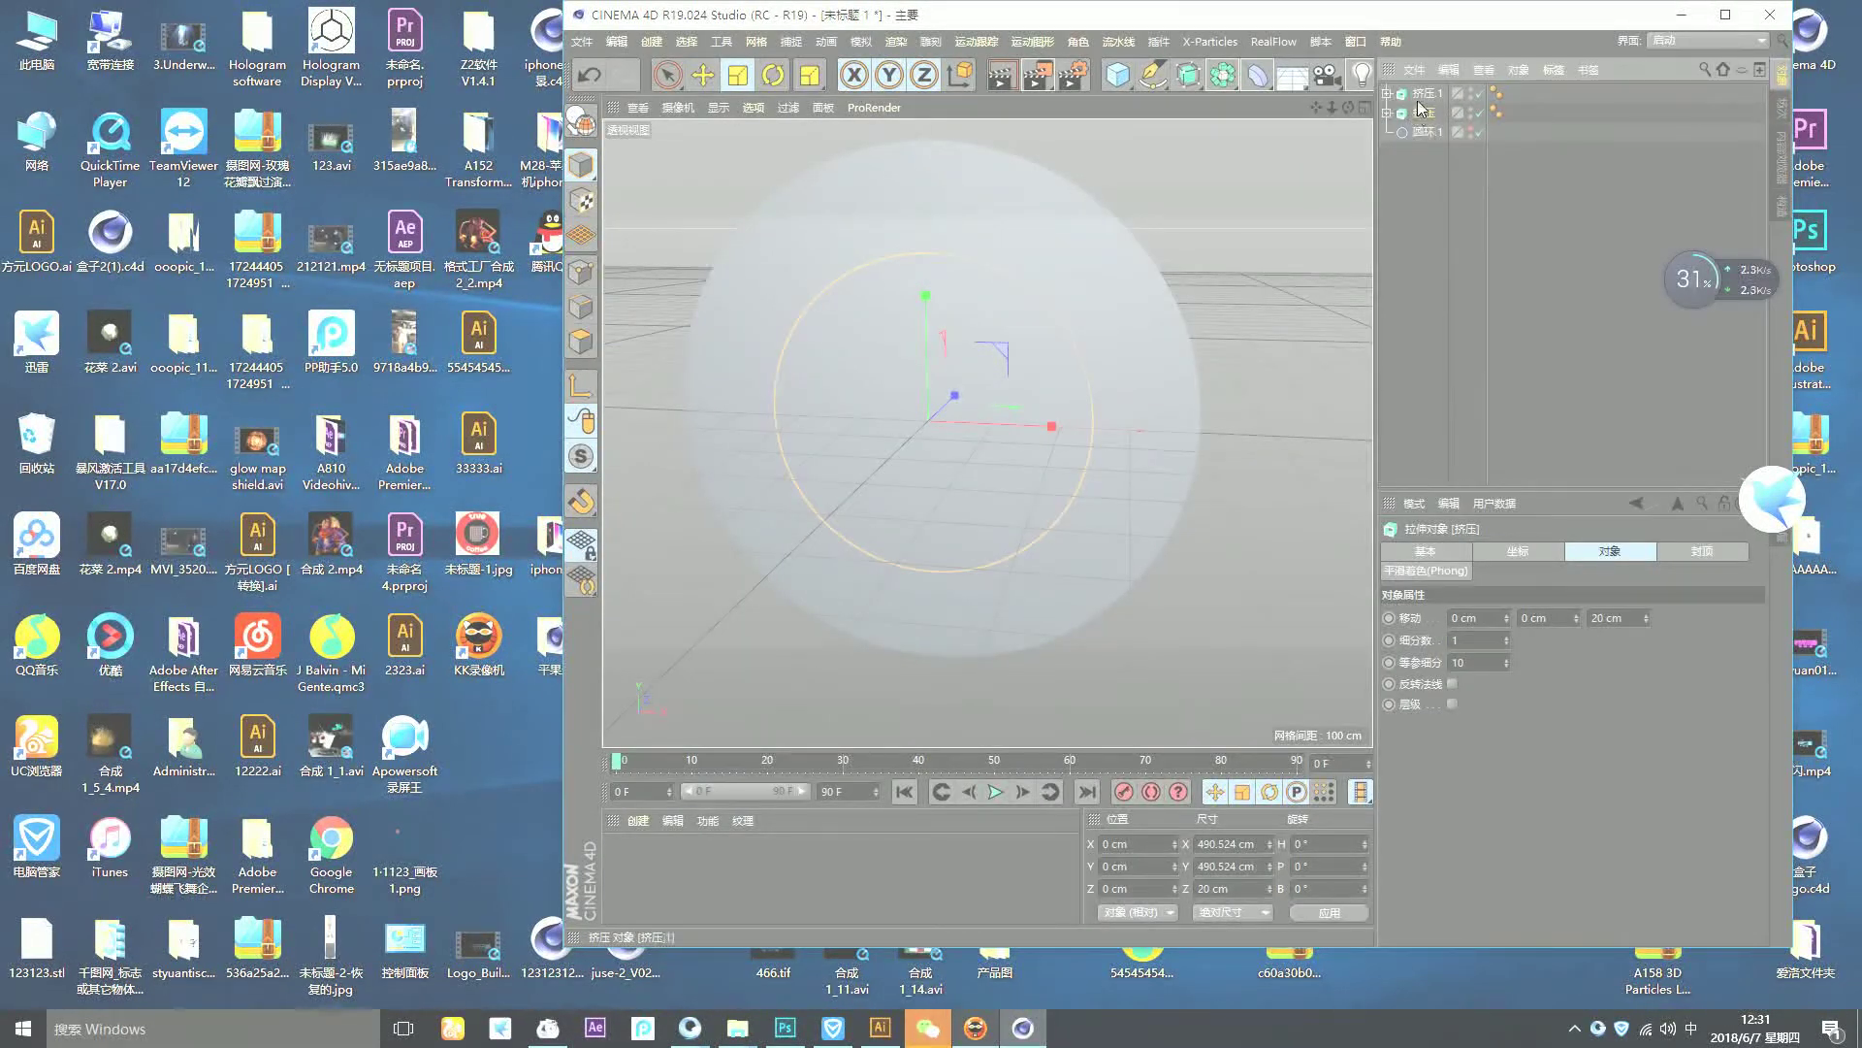
click(1423, 94)
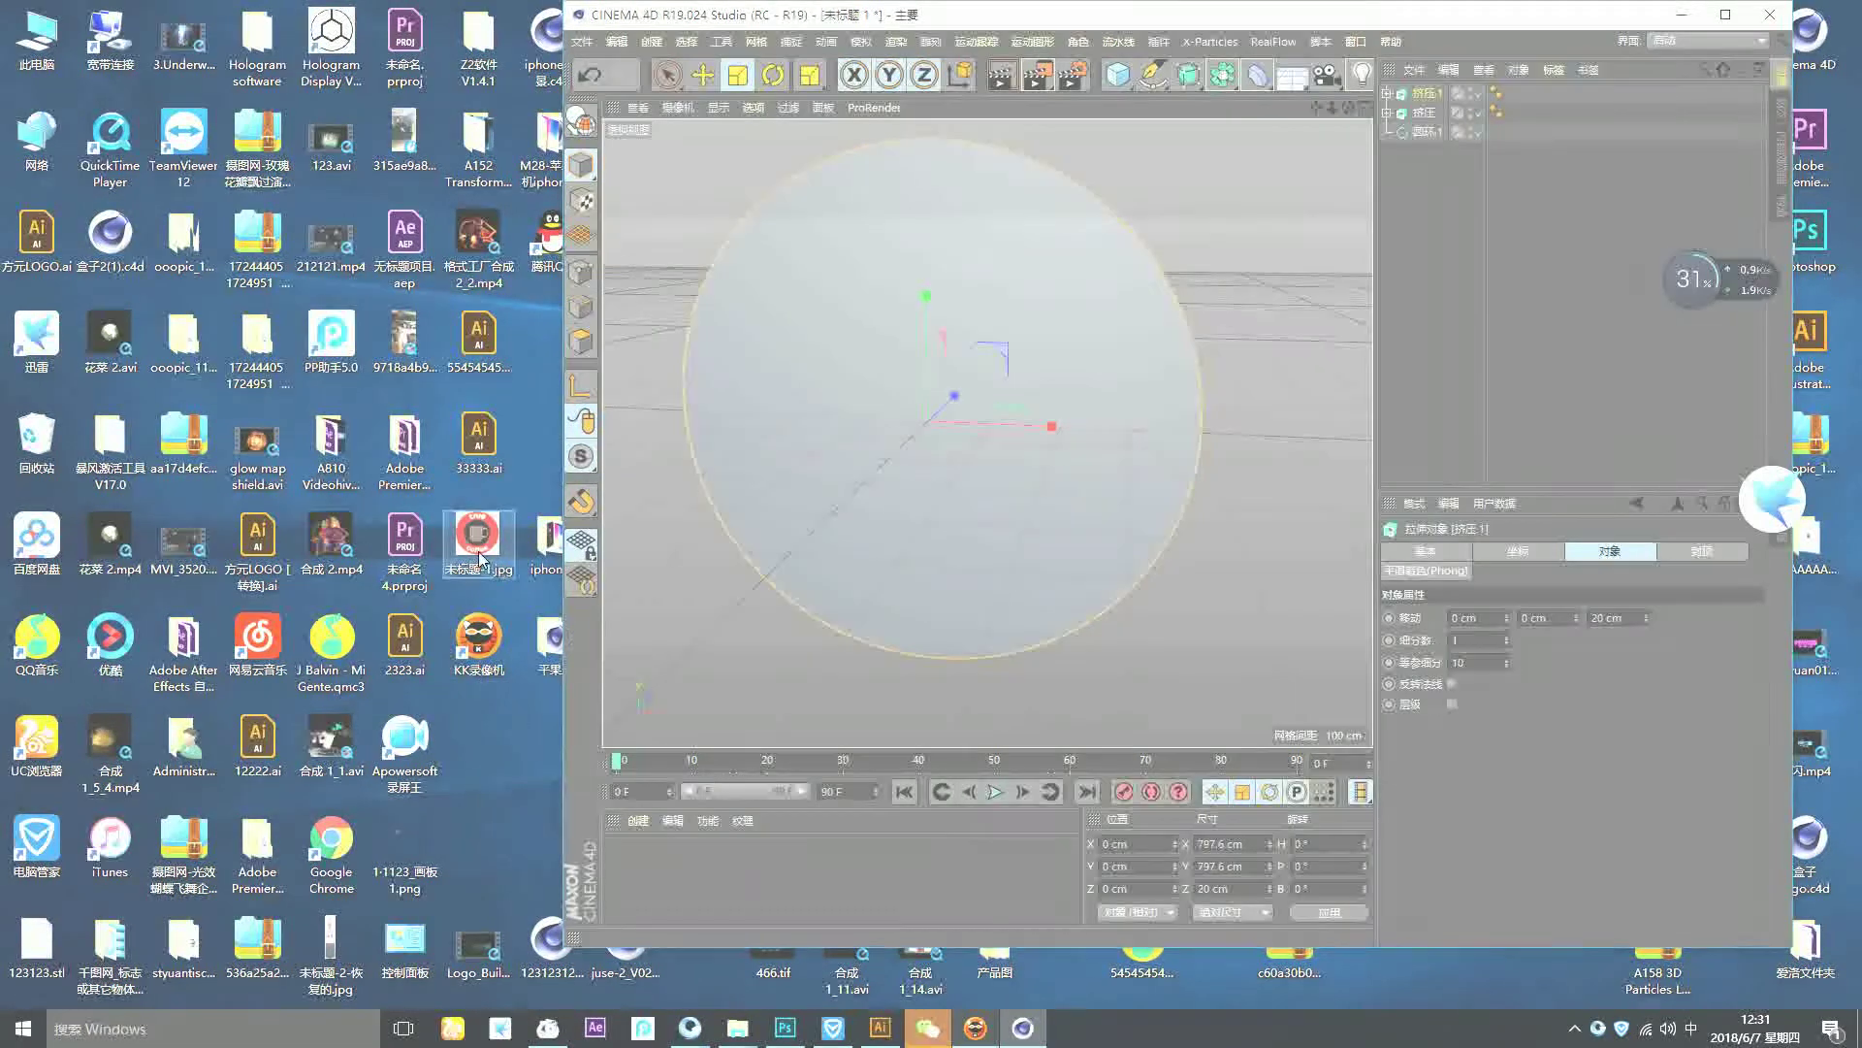
- Create a material from 未标题-1.jpg and apply it to the outer disc 挤压.1
drag(479, 558, 765, 846)
click(949, 595)
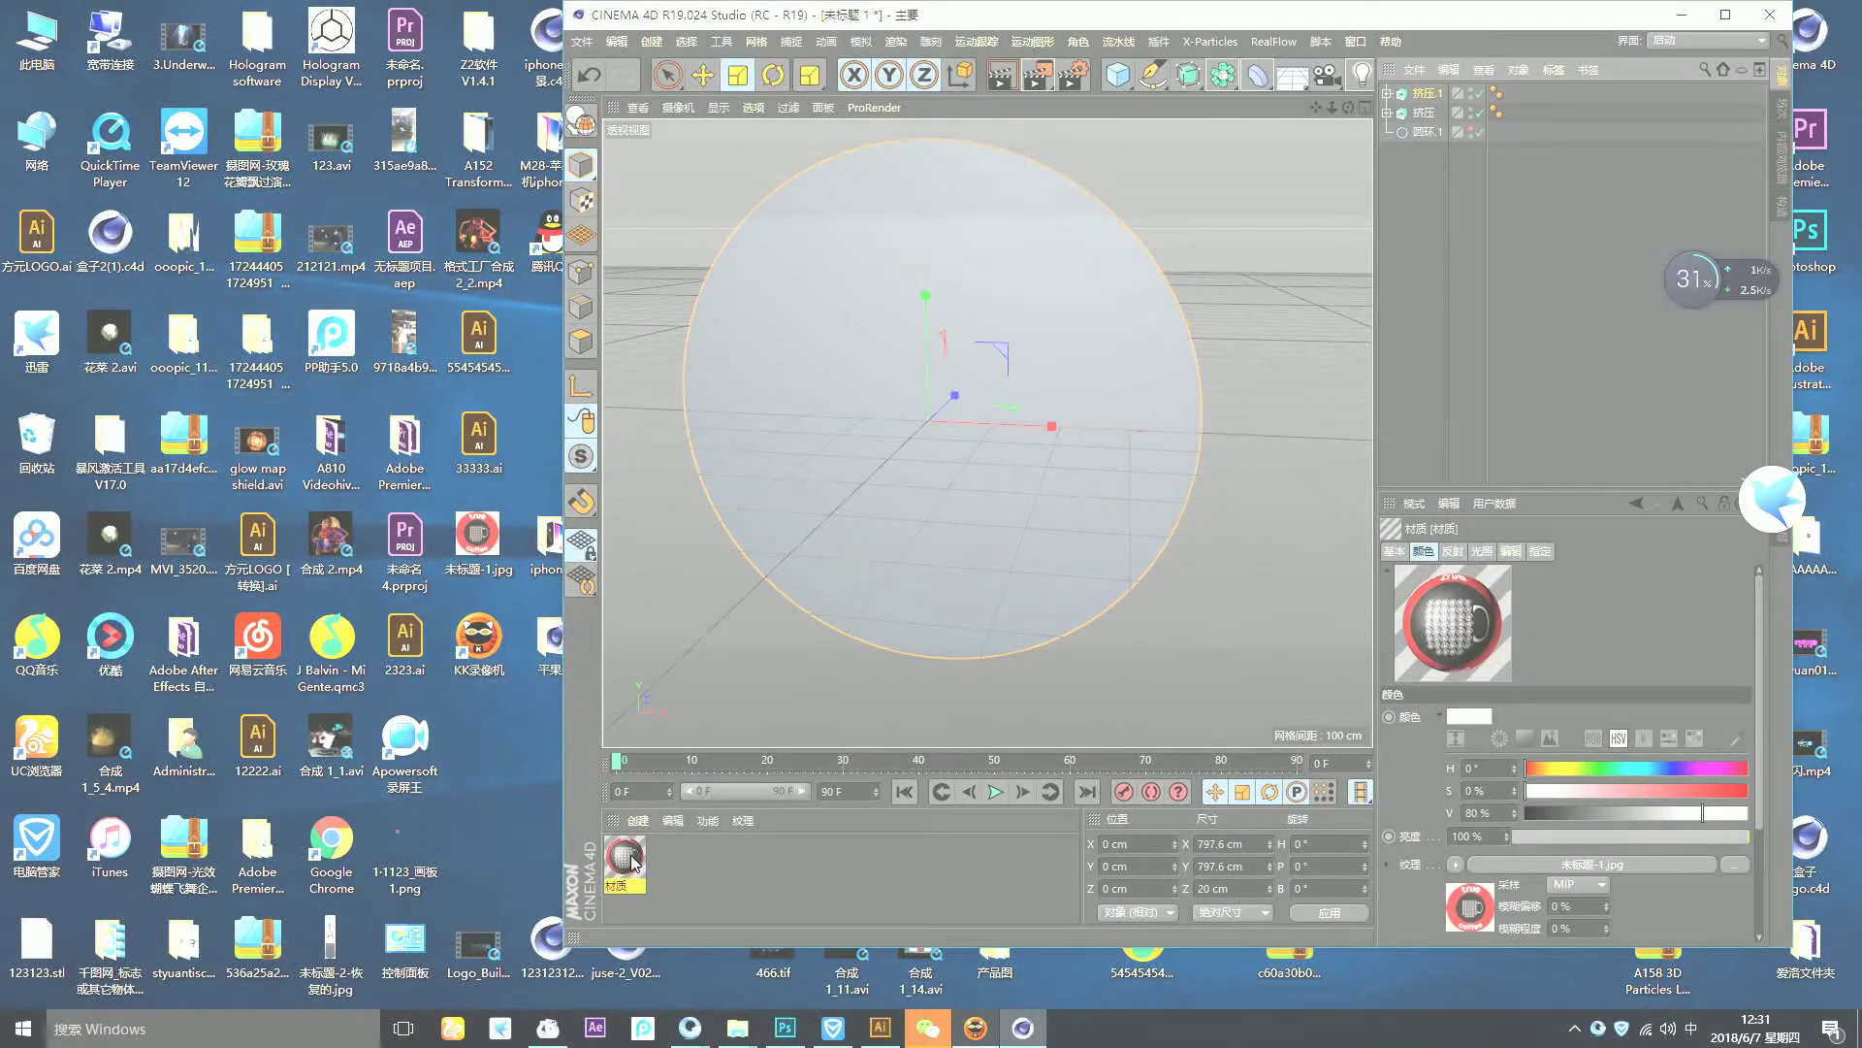
double_click(627, 857)
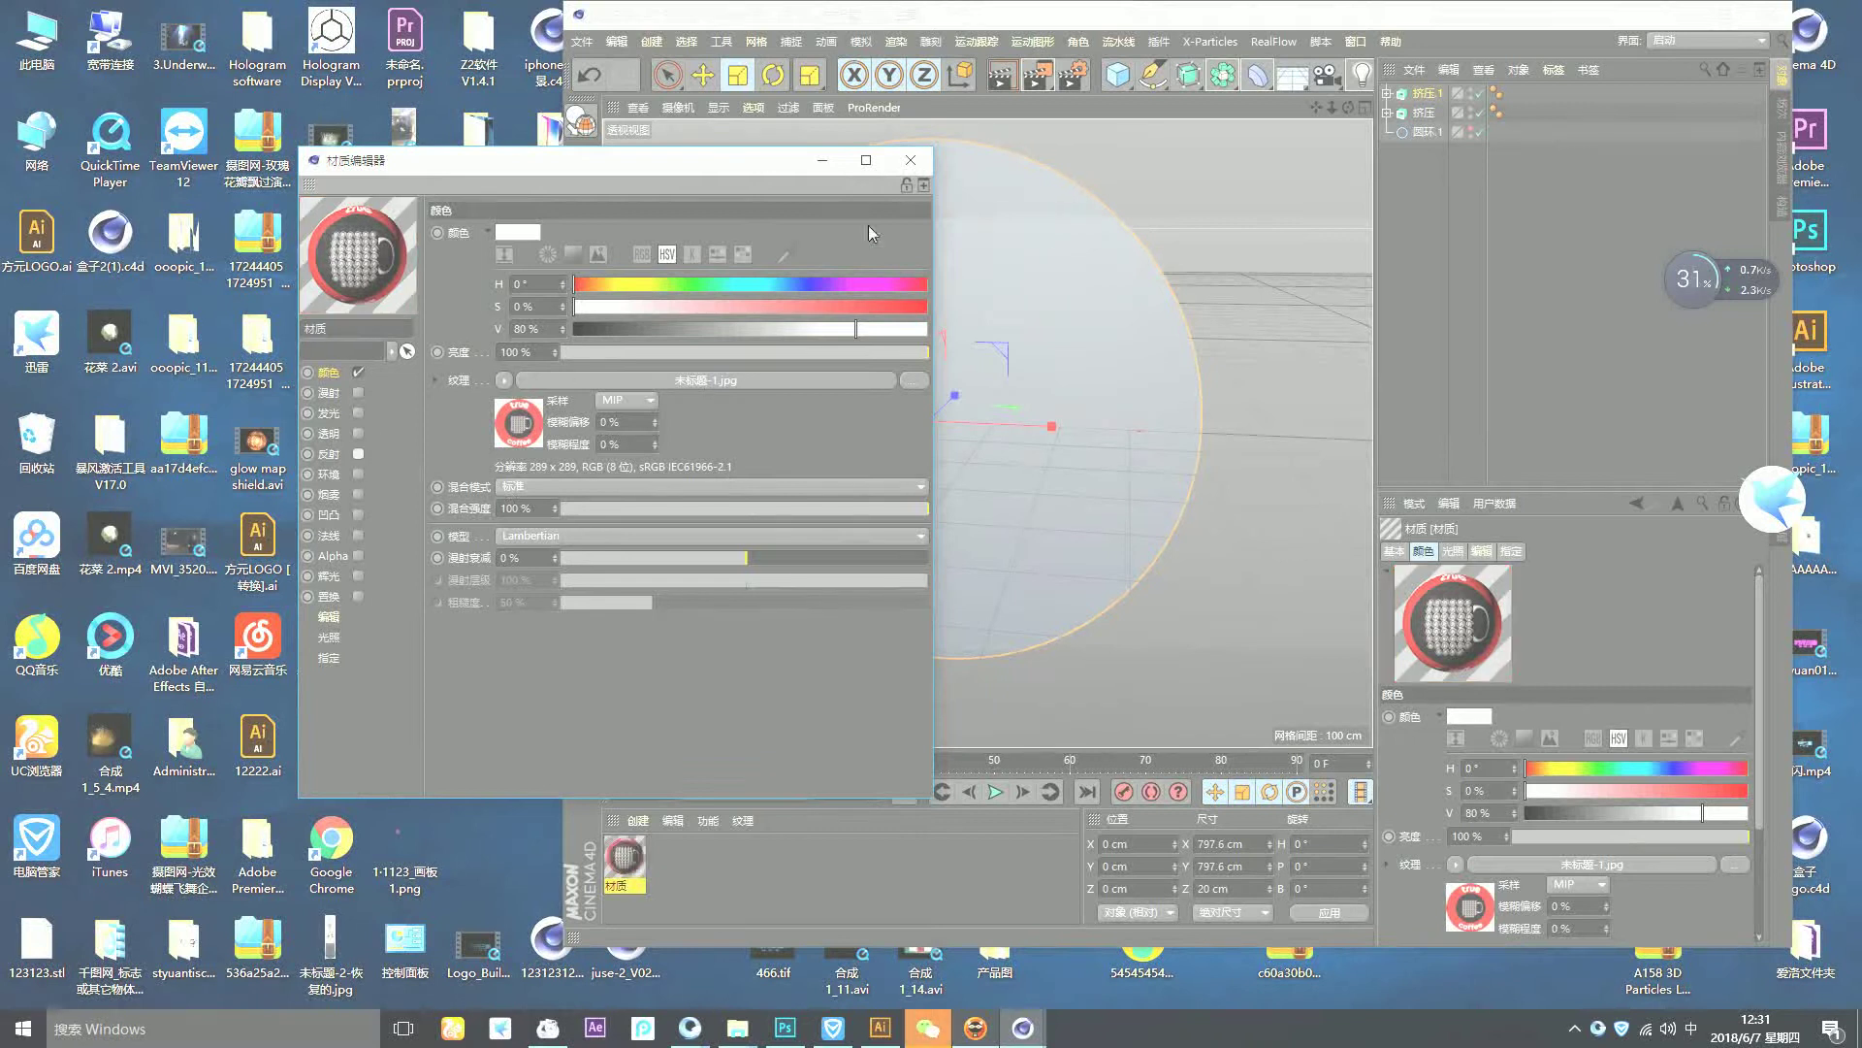
click(910, 160)
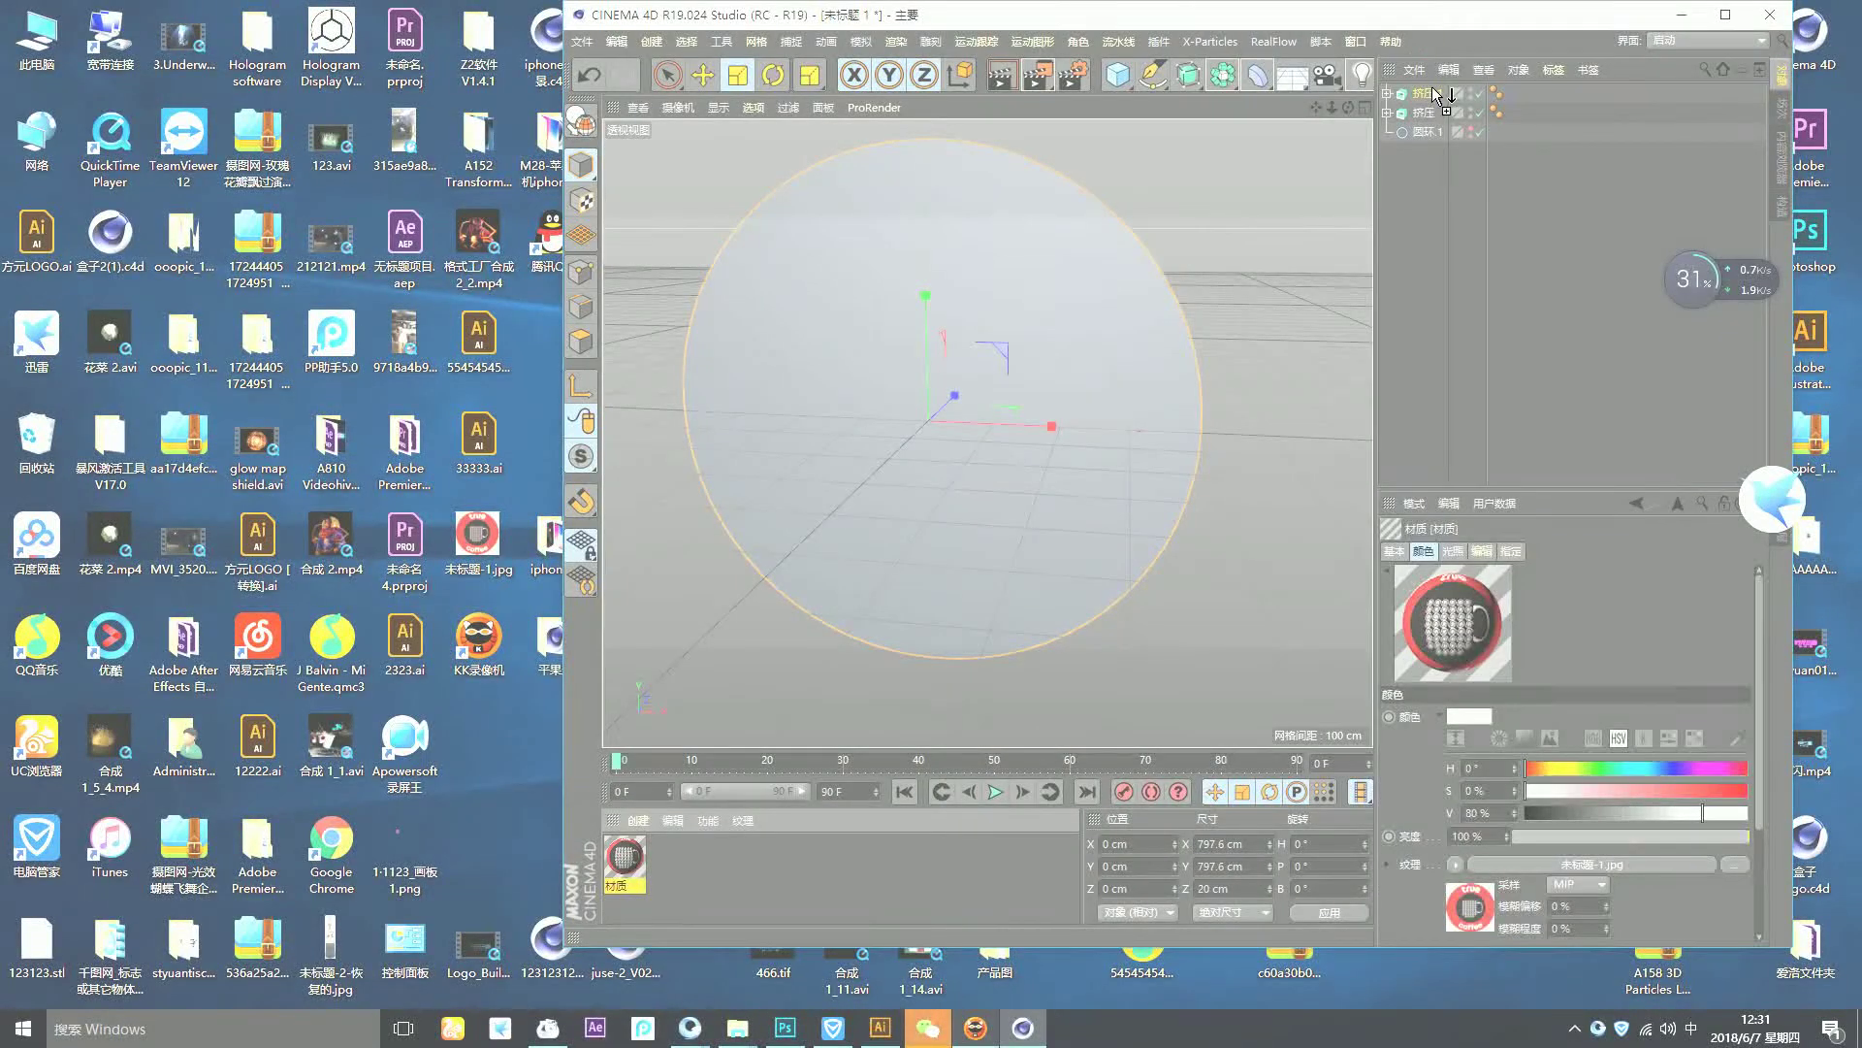
drag(1437, 94, 1437, 94)
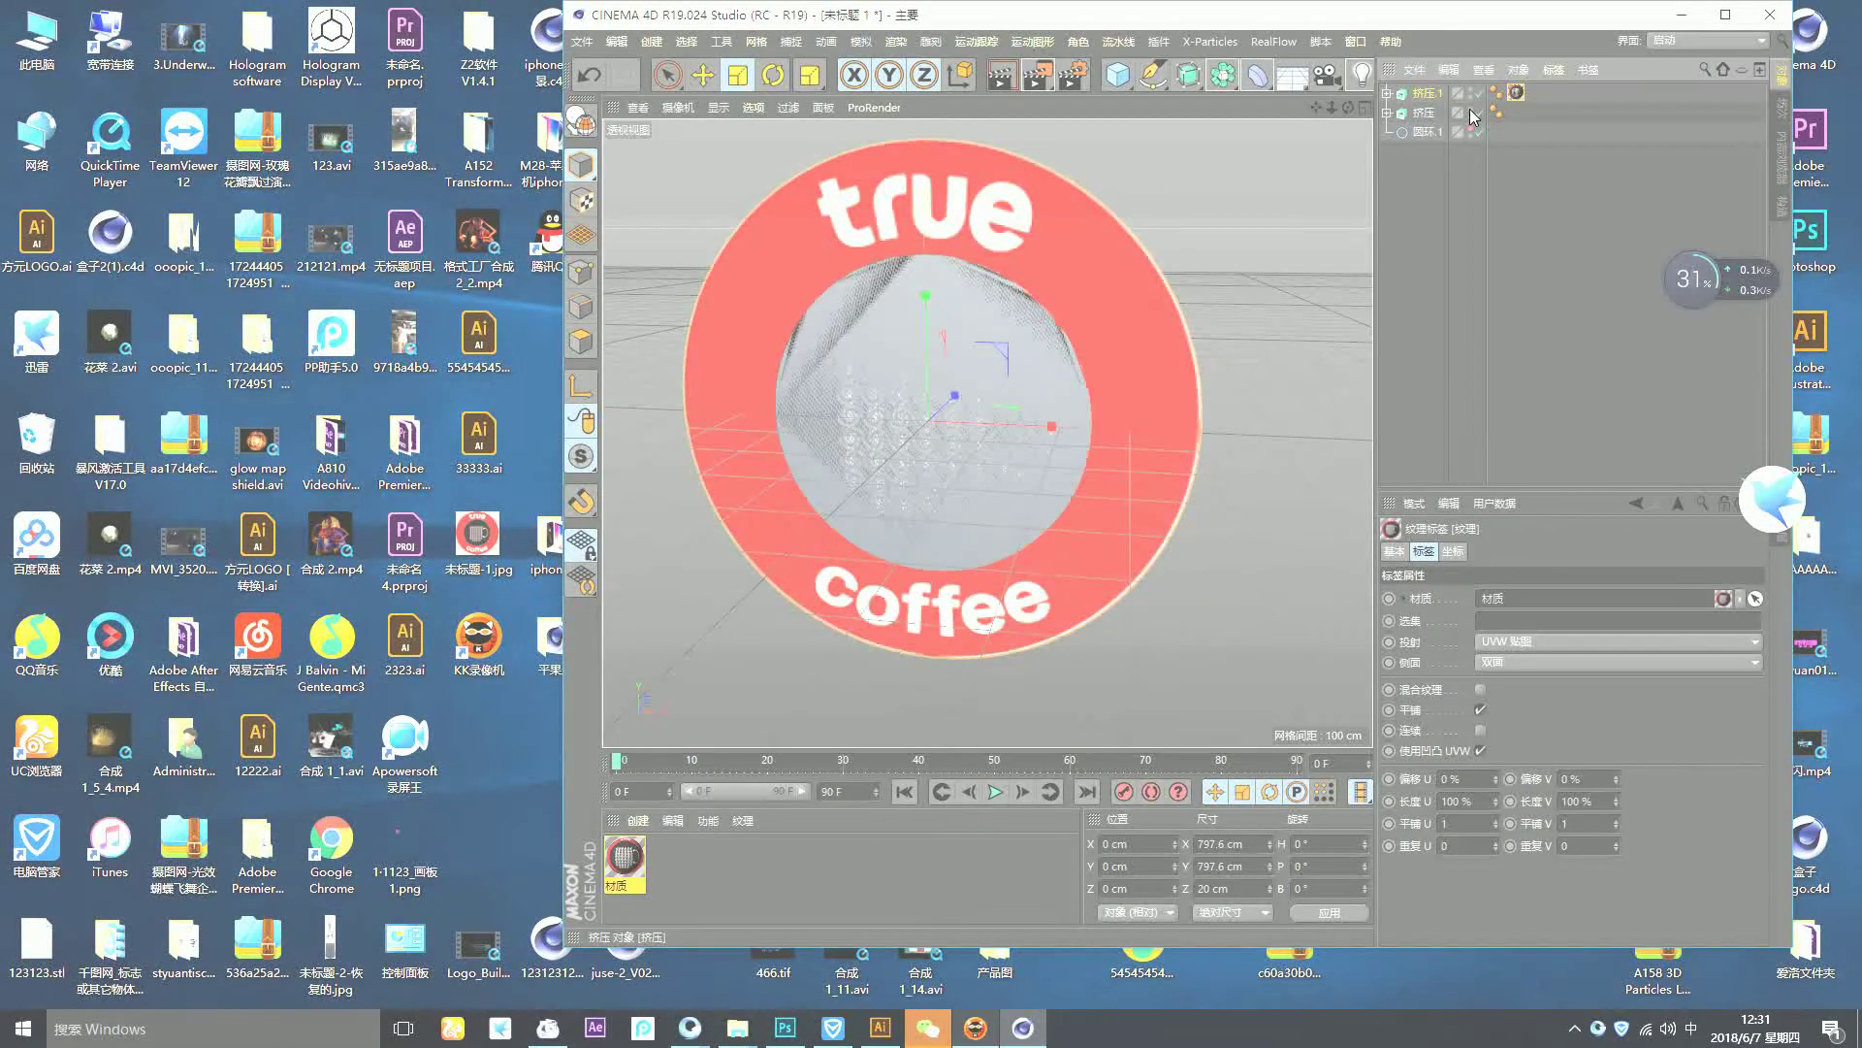
- Add a Boolean object combining the inner and outer discs
click(1254, 85)
click(1223, 75)
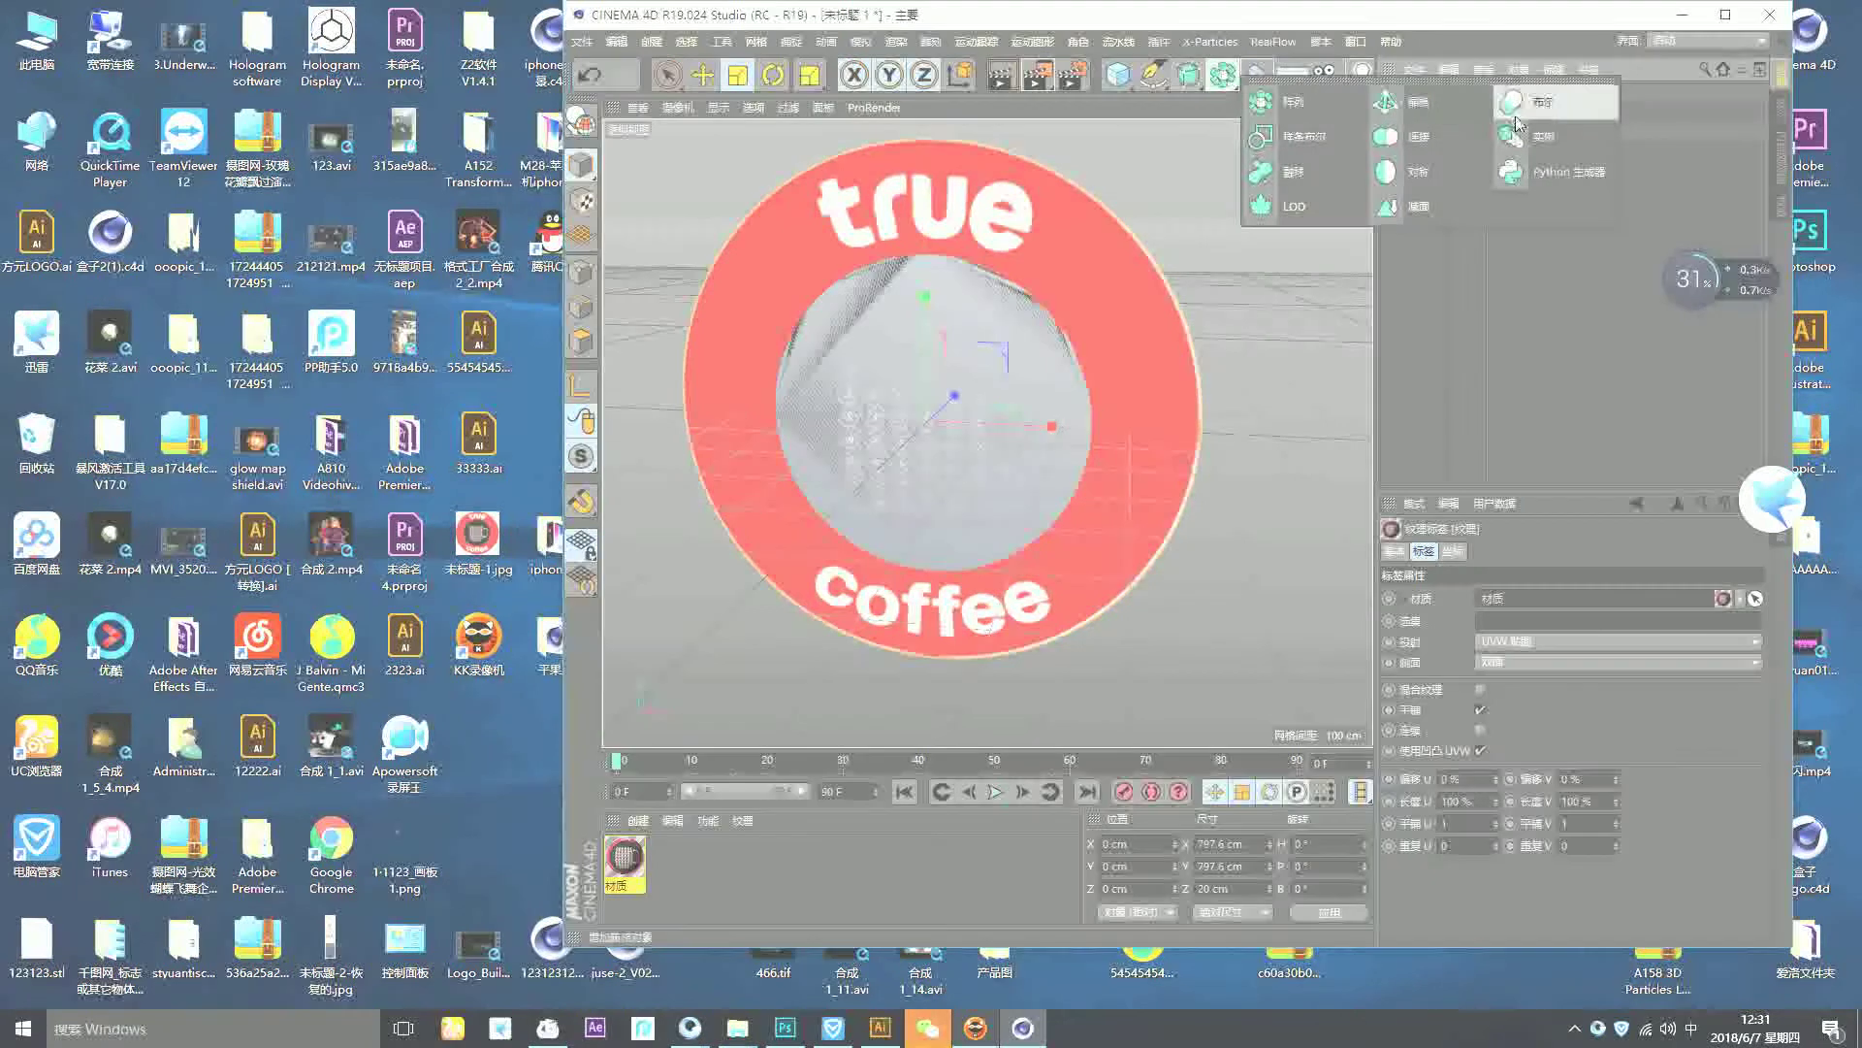
click(1517, 119)
click(1425, 133)
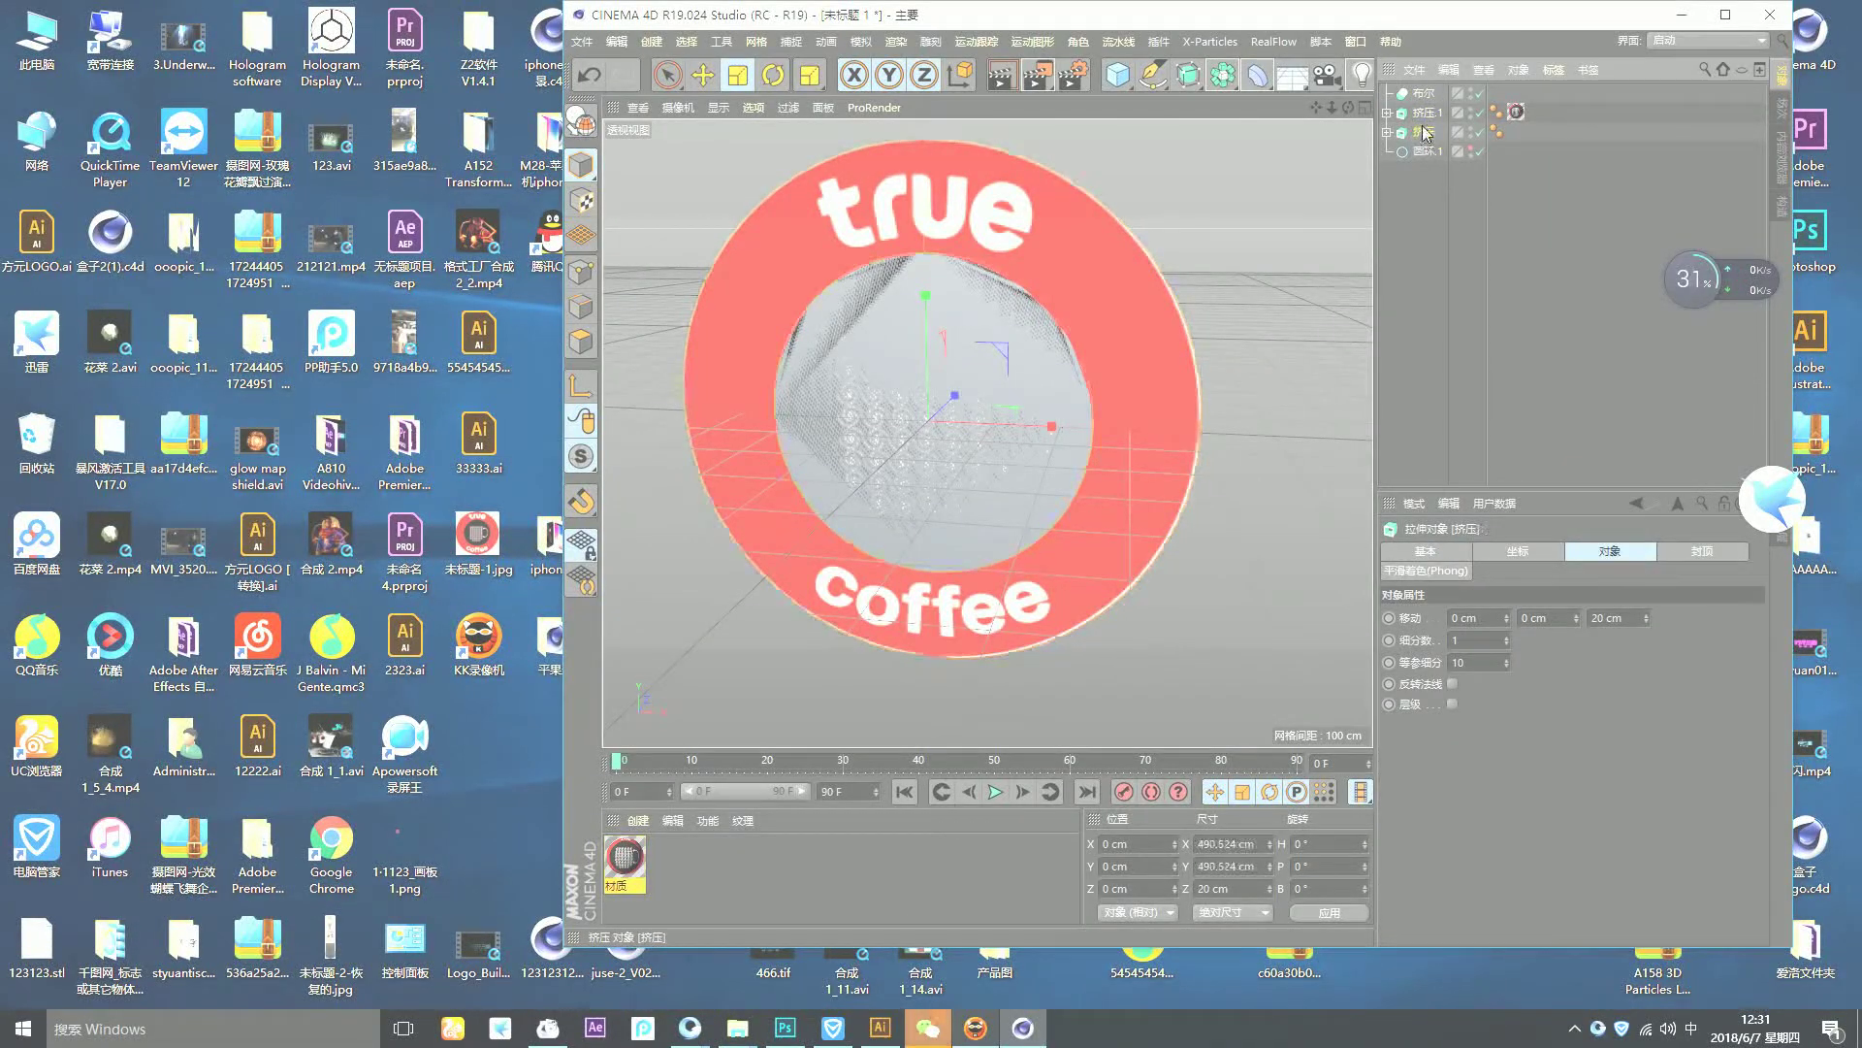
ctrl+click(1428, 114)
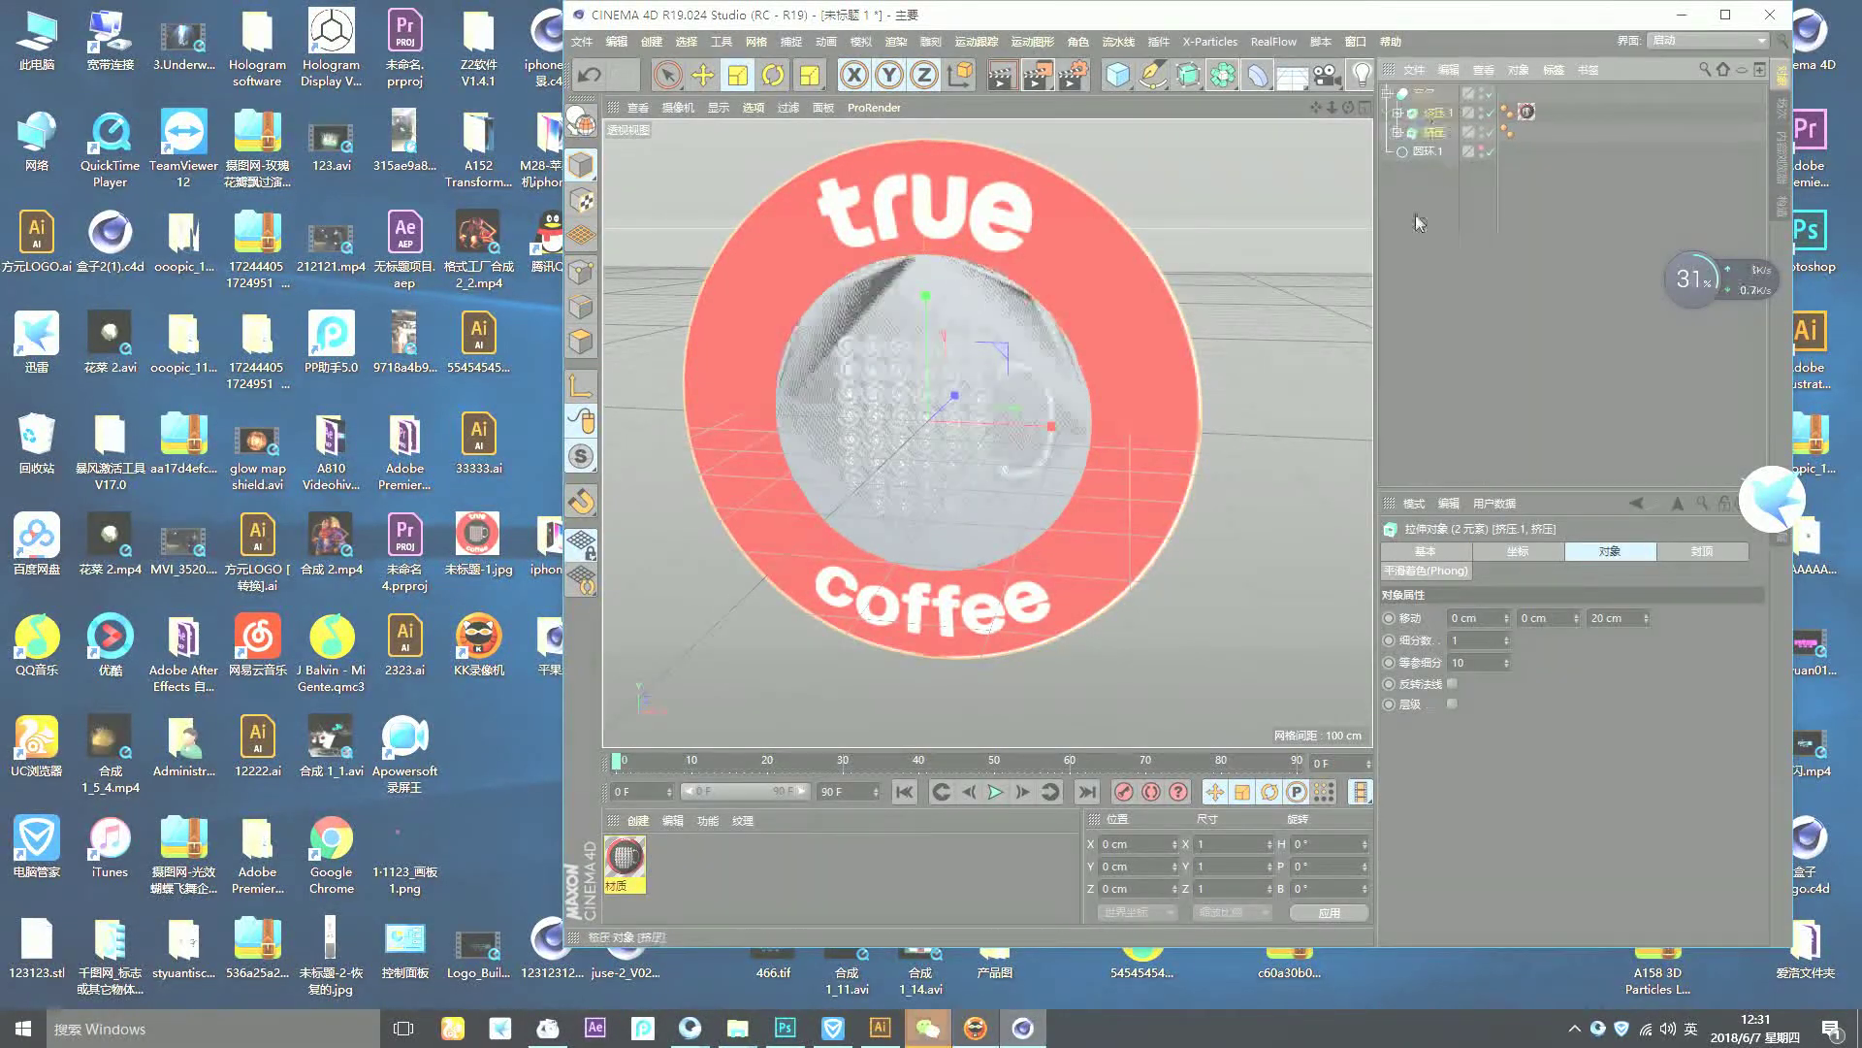
click(1423, 93)
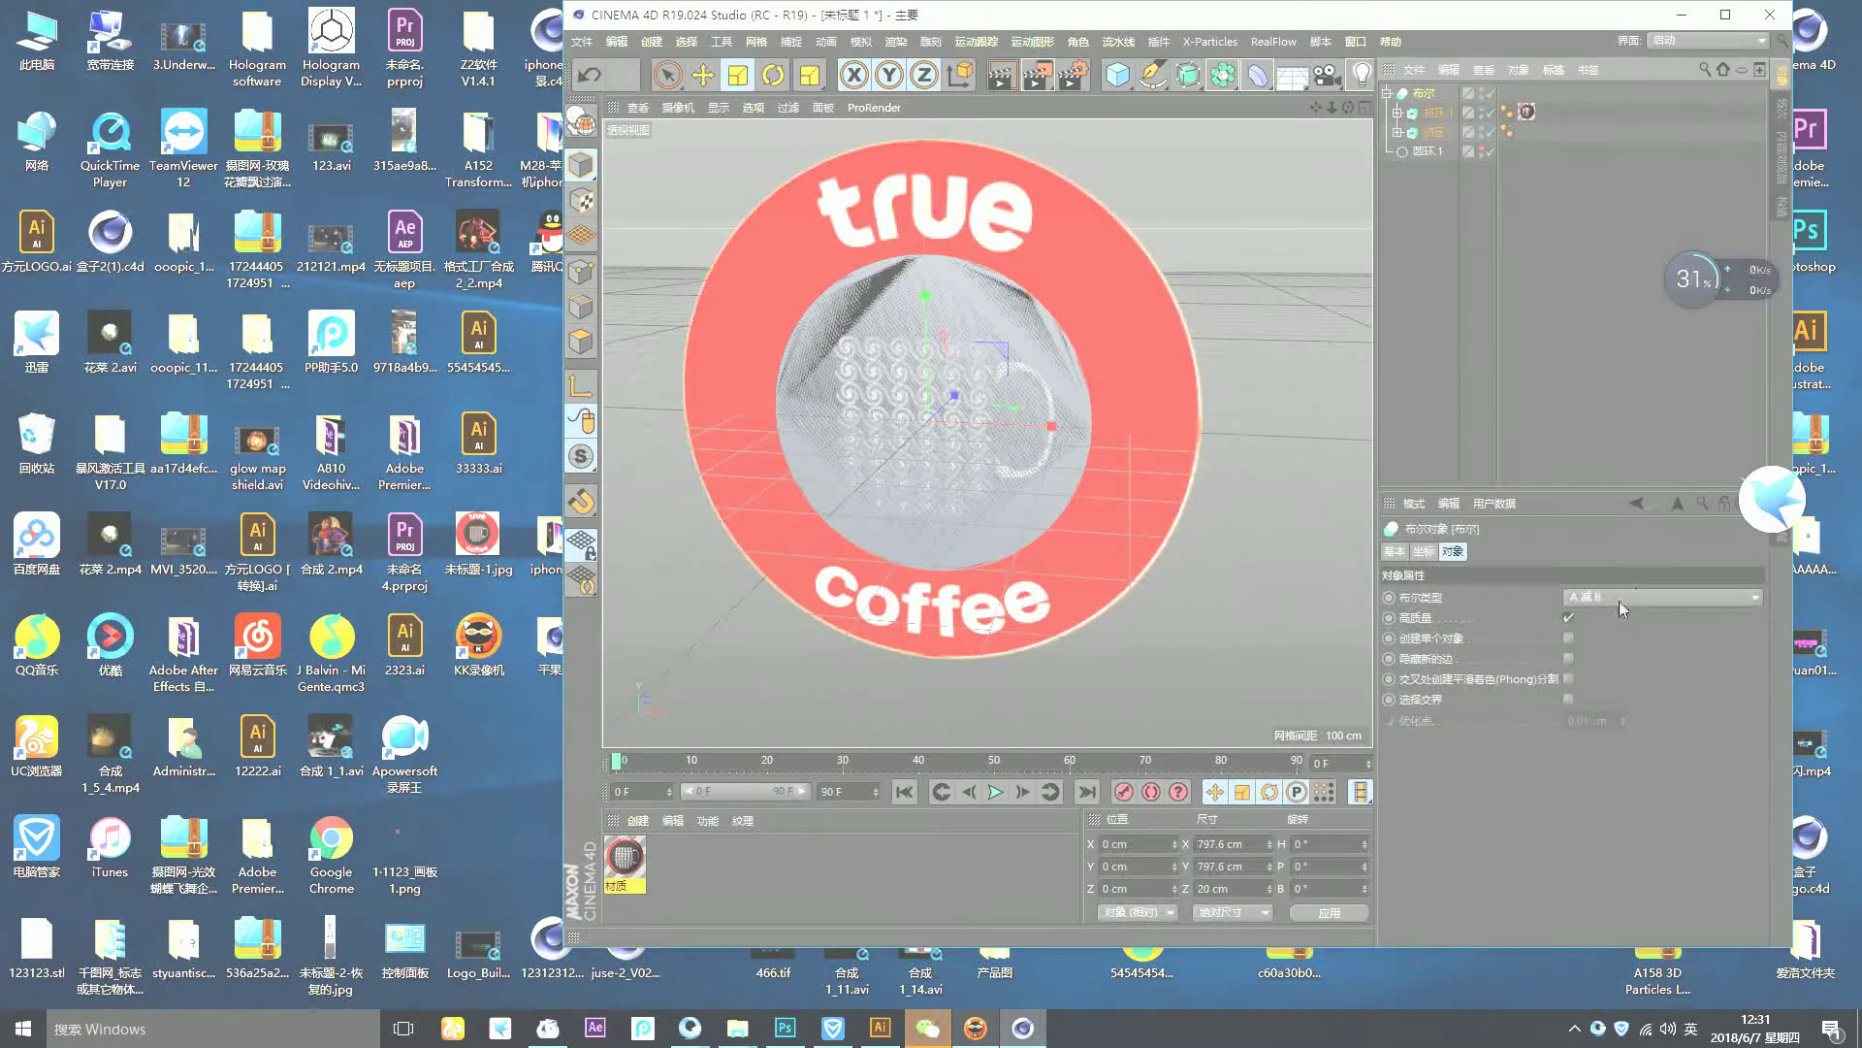
- Try Boolean Type A intersect B, then set it back to A union B
click(1620, 598)
click(1610, 664)
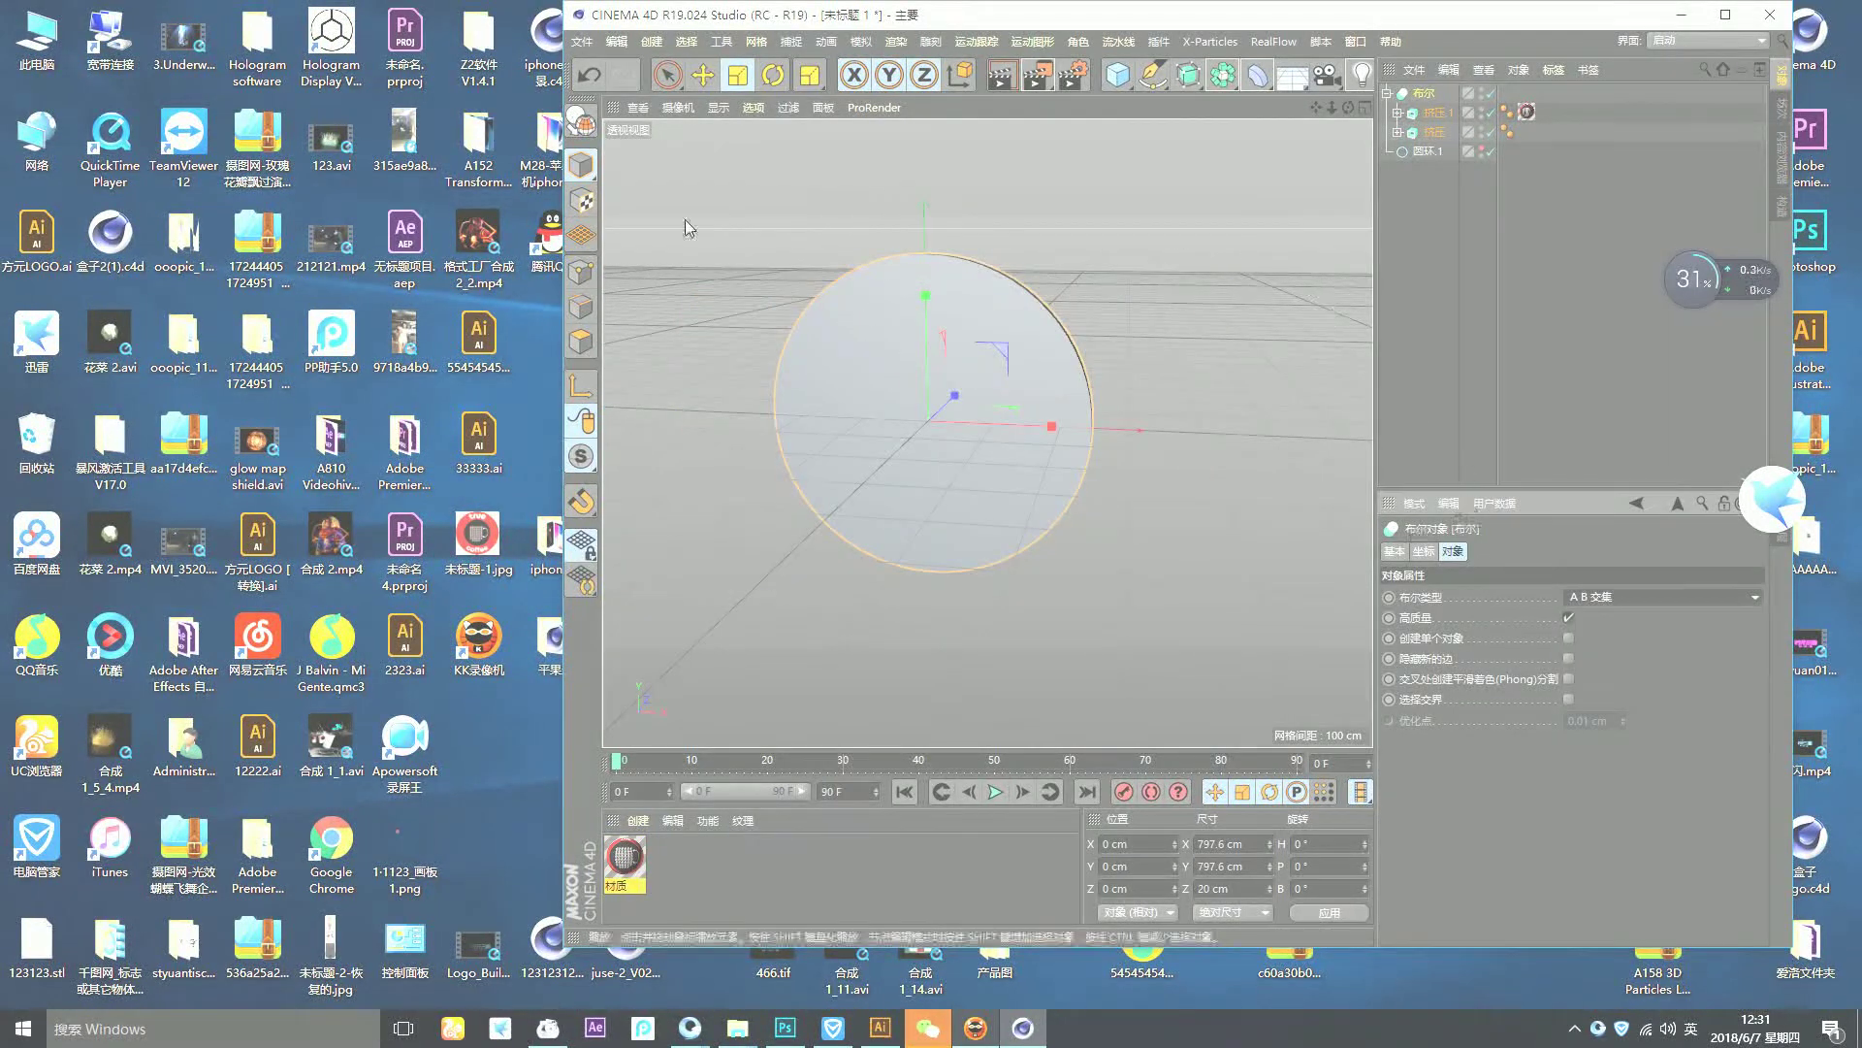
click(1643, 599)
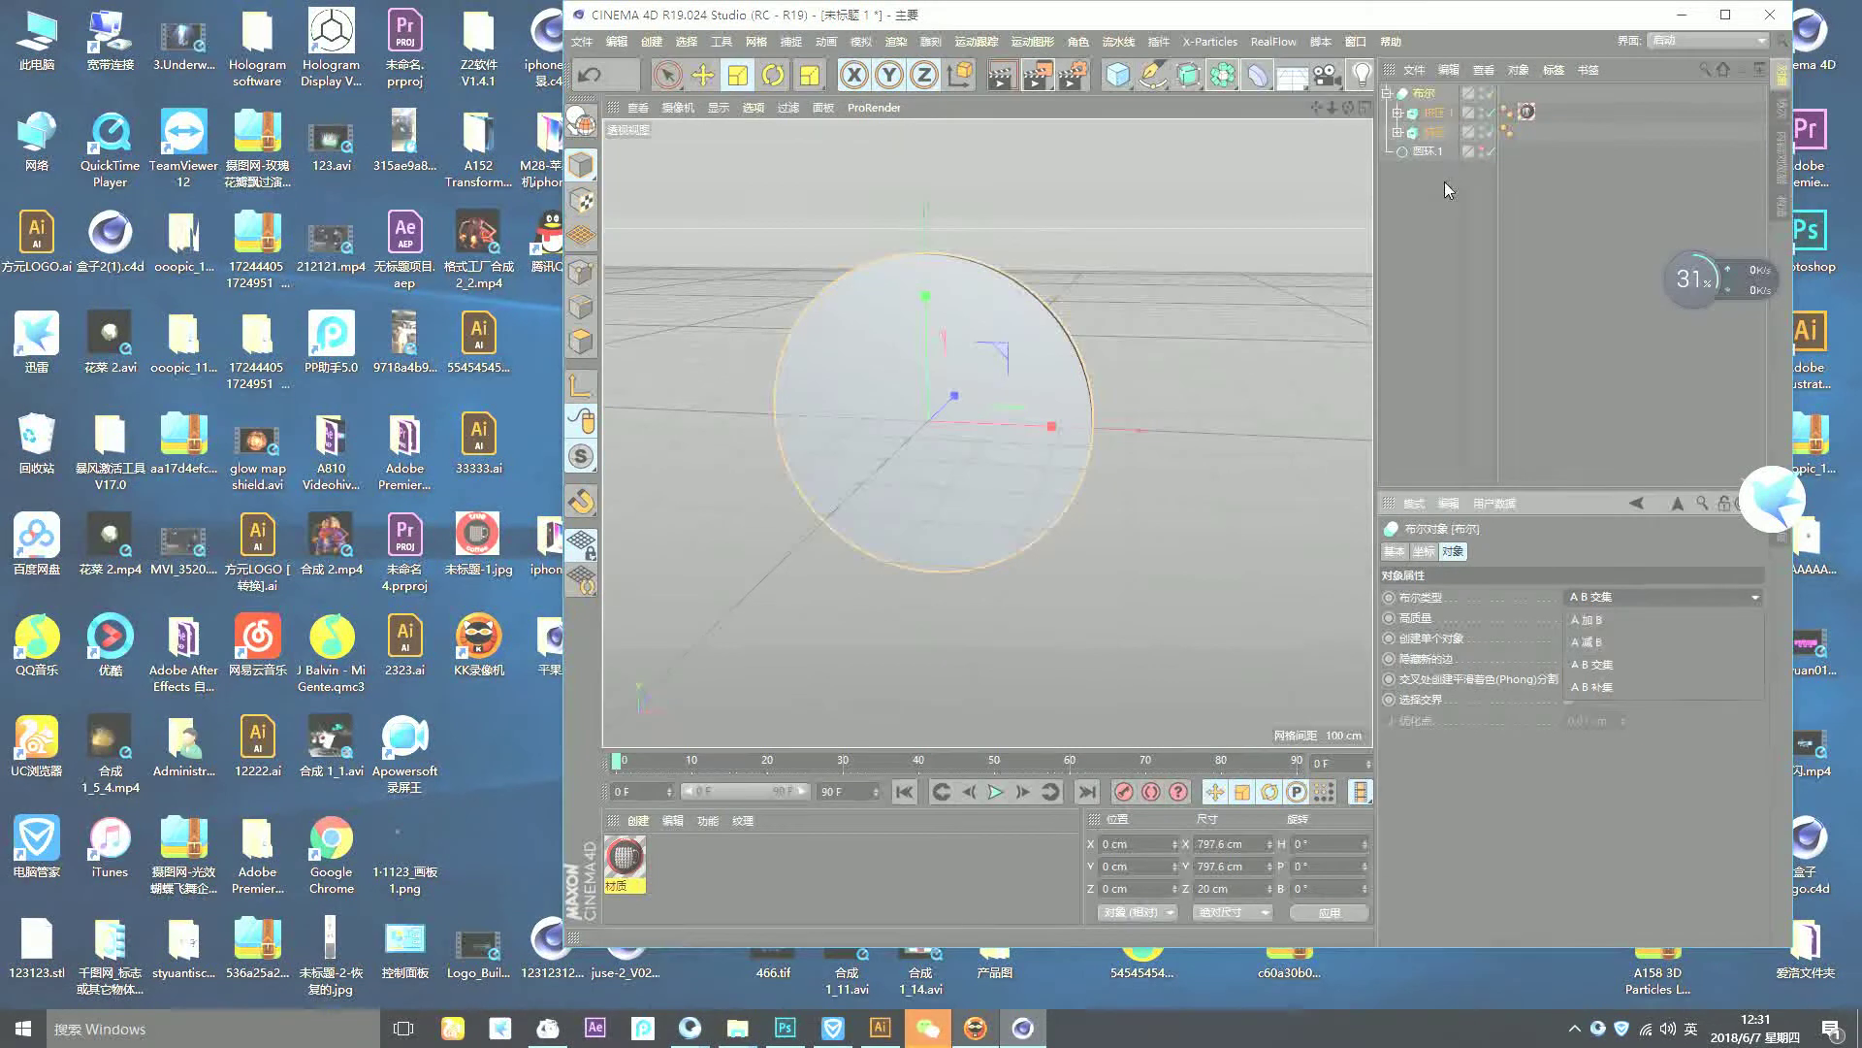
click(1434, 132)
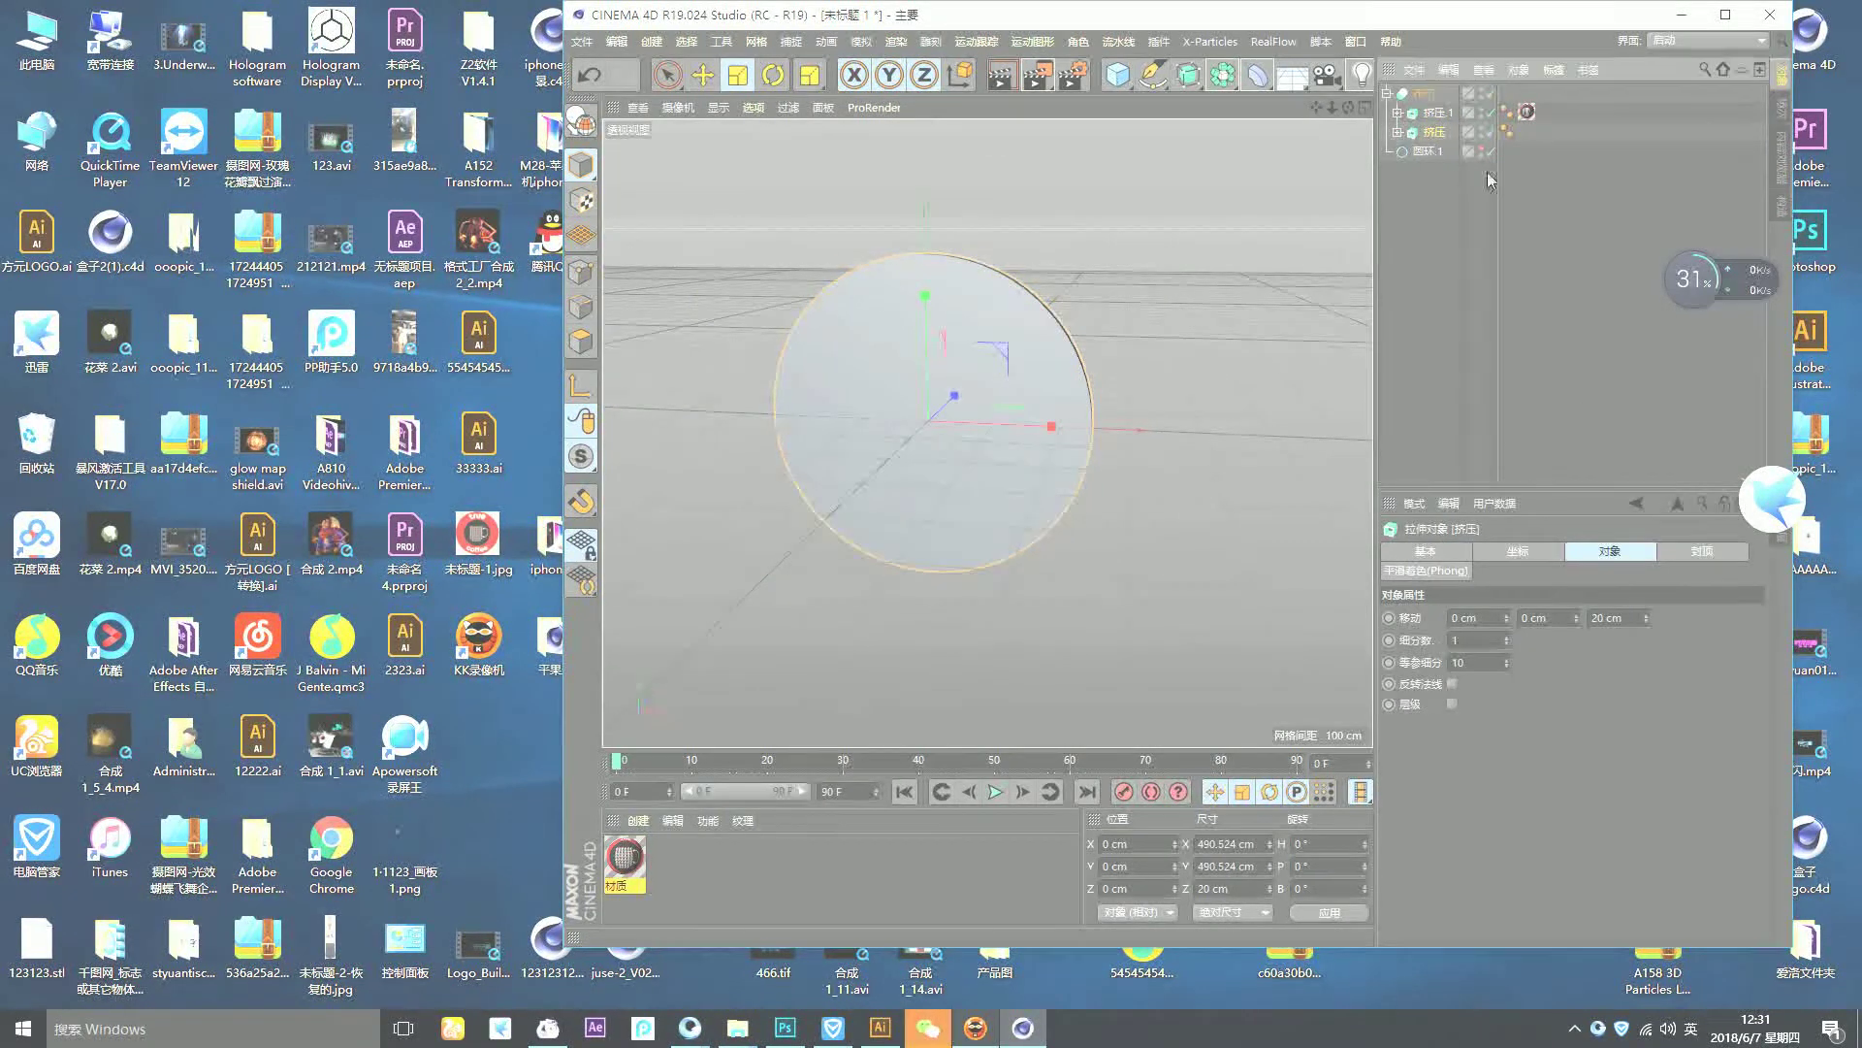
click(1424, 95)
click(1630, 598)
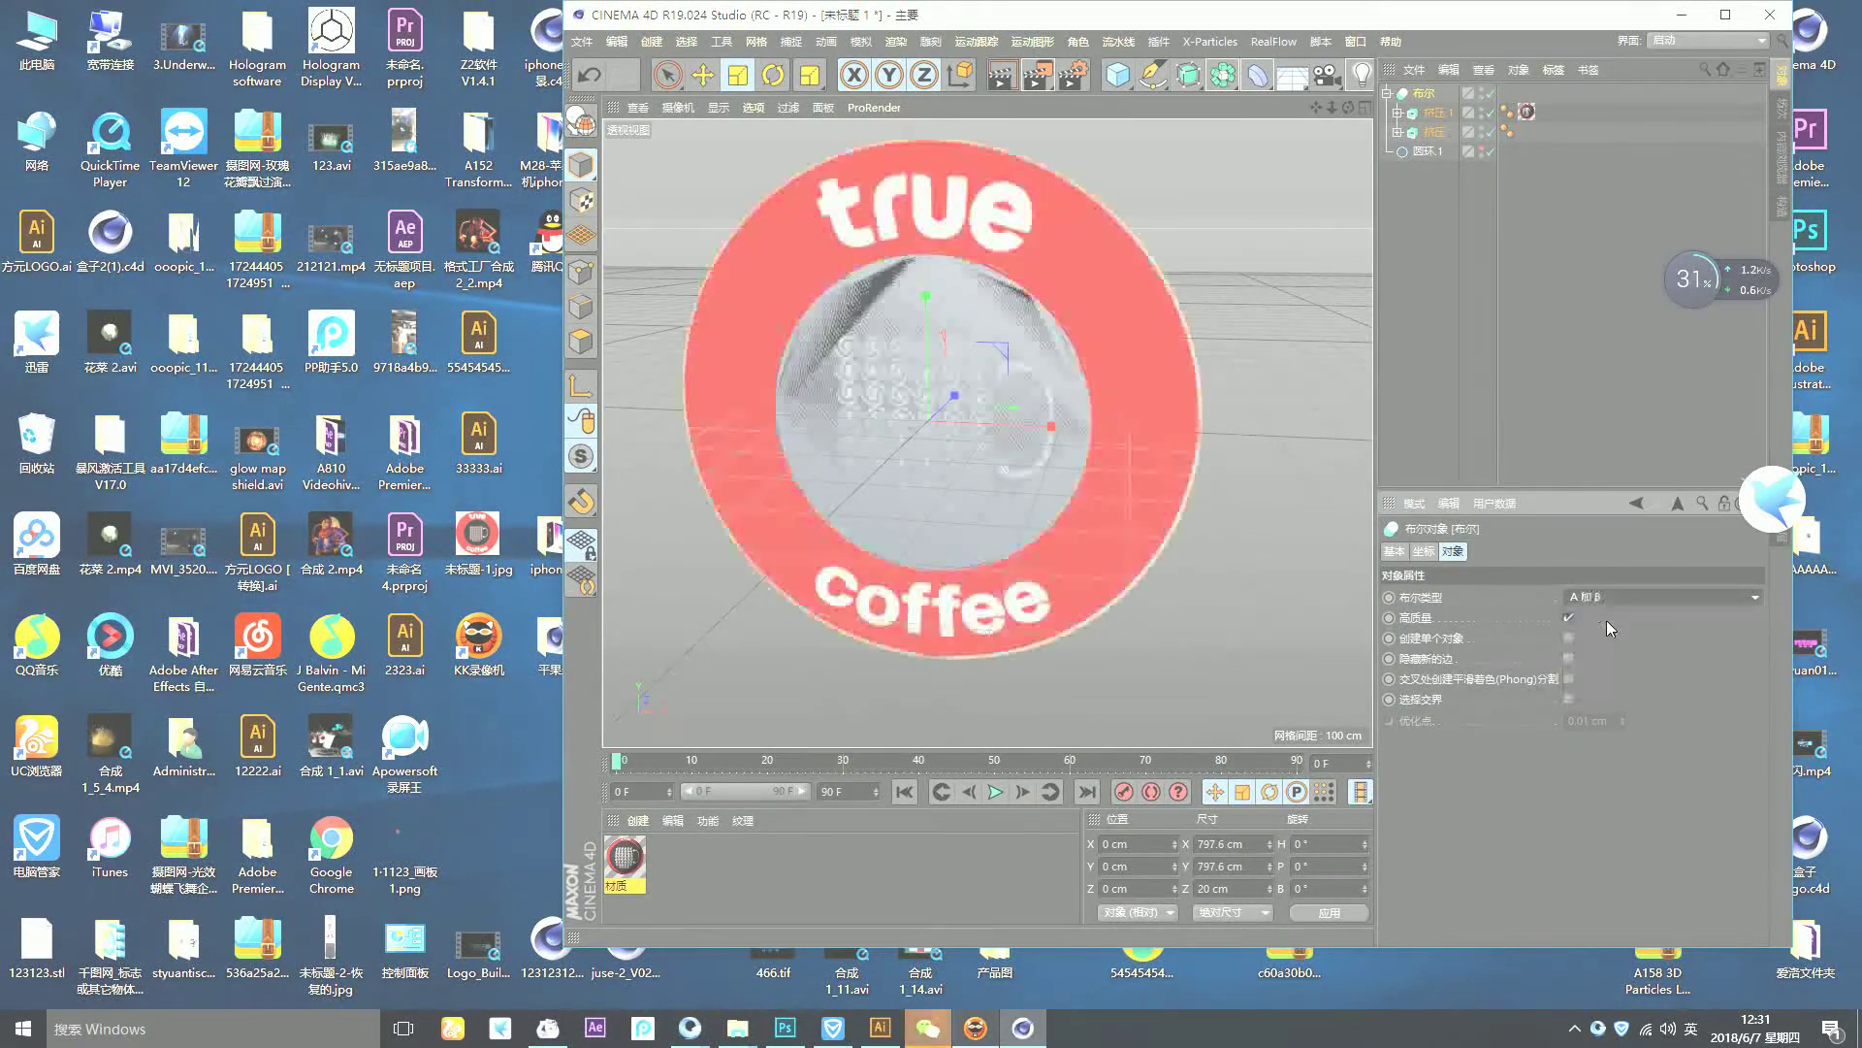
- Orbit and zoom to inspect the ring, then bring up the Extrude's context menu
alt+drag(1183, 373, 1050, 364)
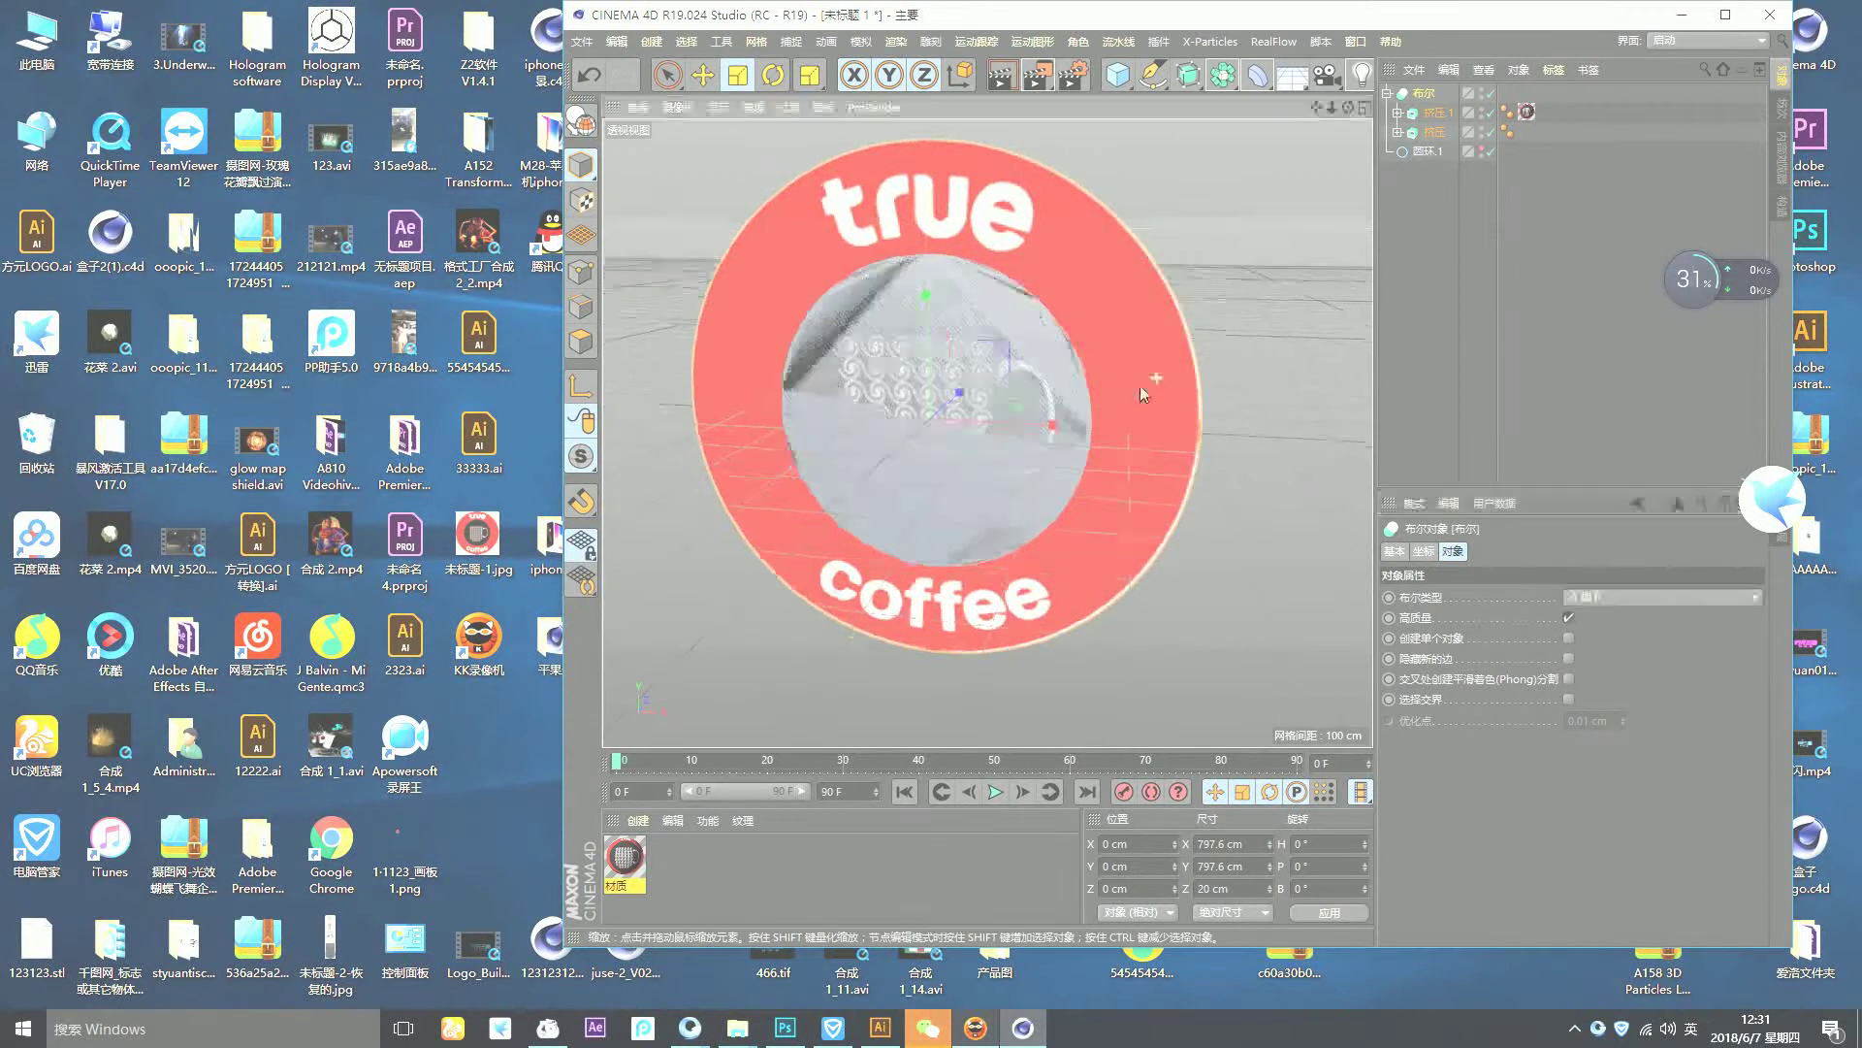
scroll(1100, 320, up, 5)
scroll(1100, 320, down, 5)
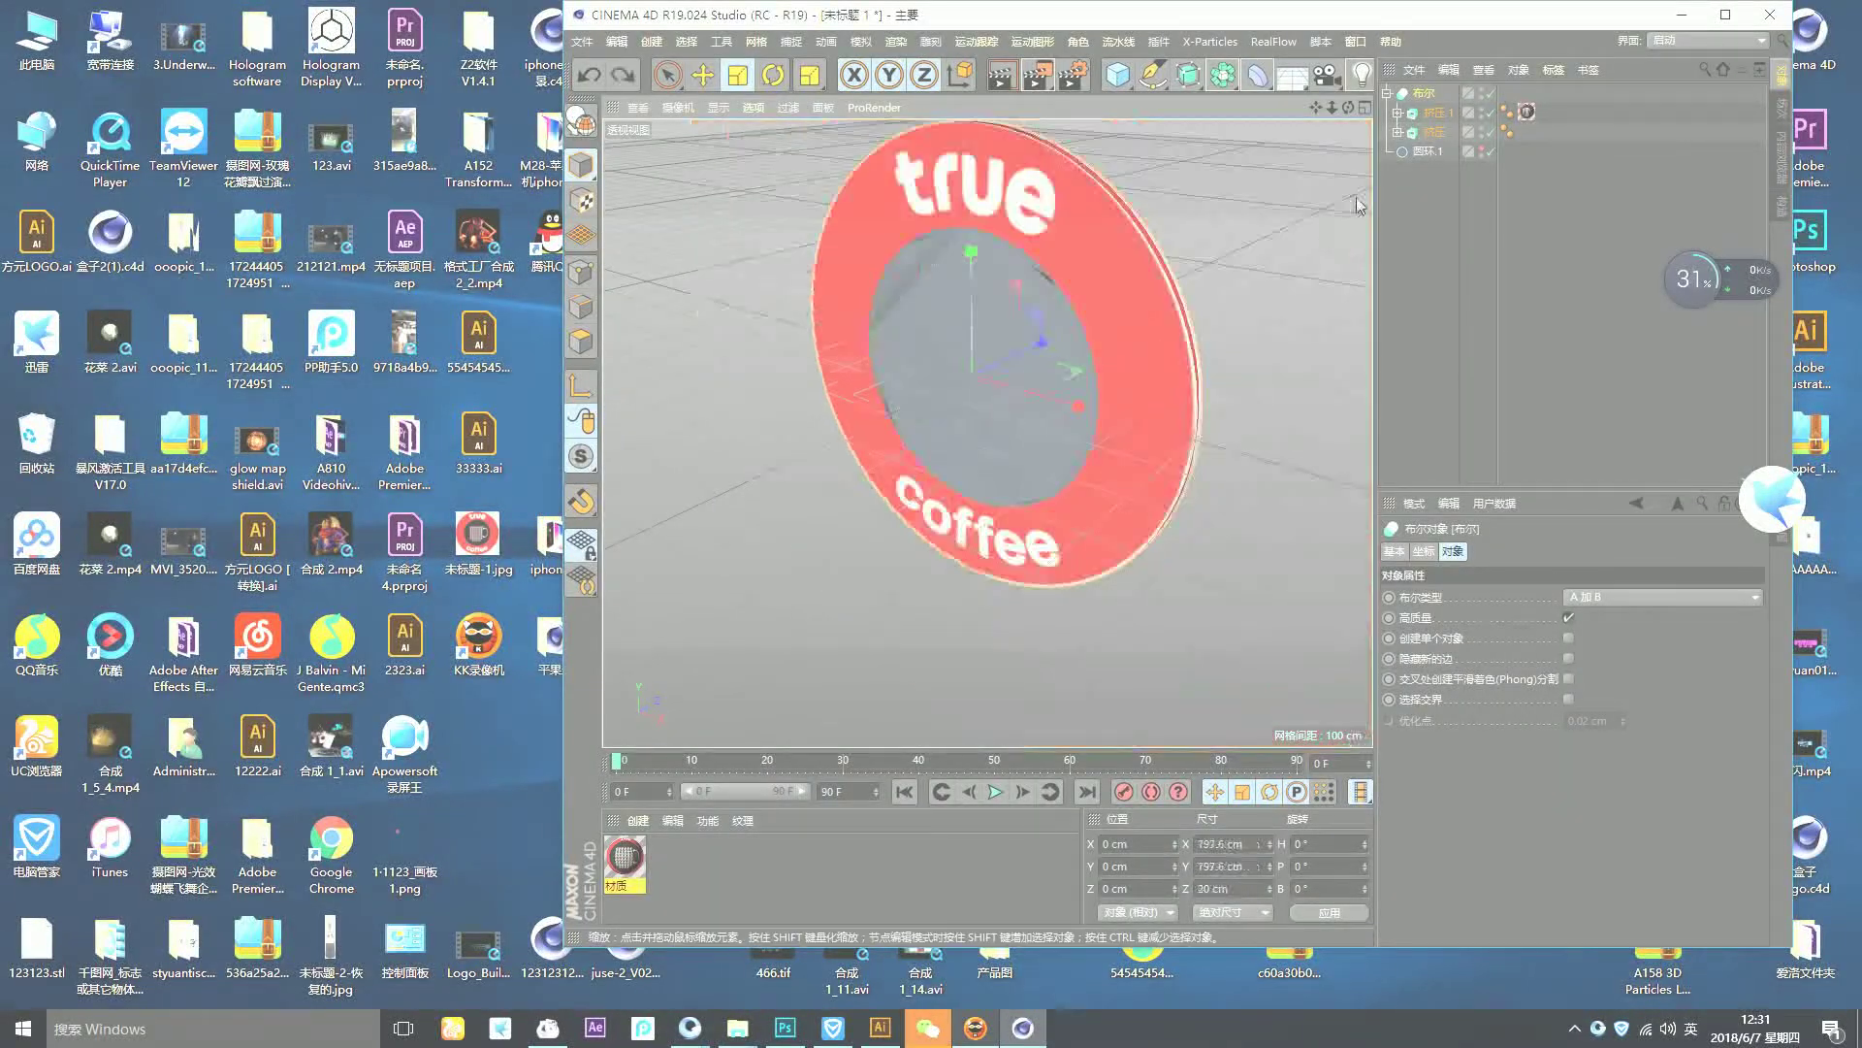
click(1398, 133)
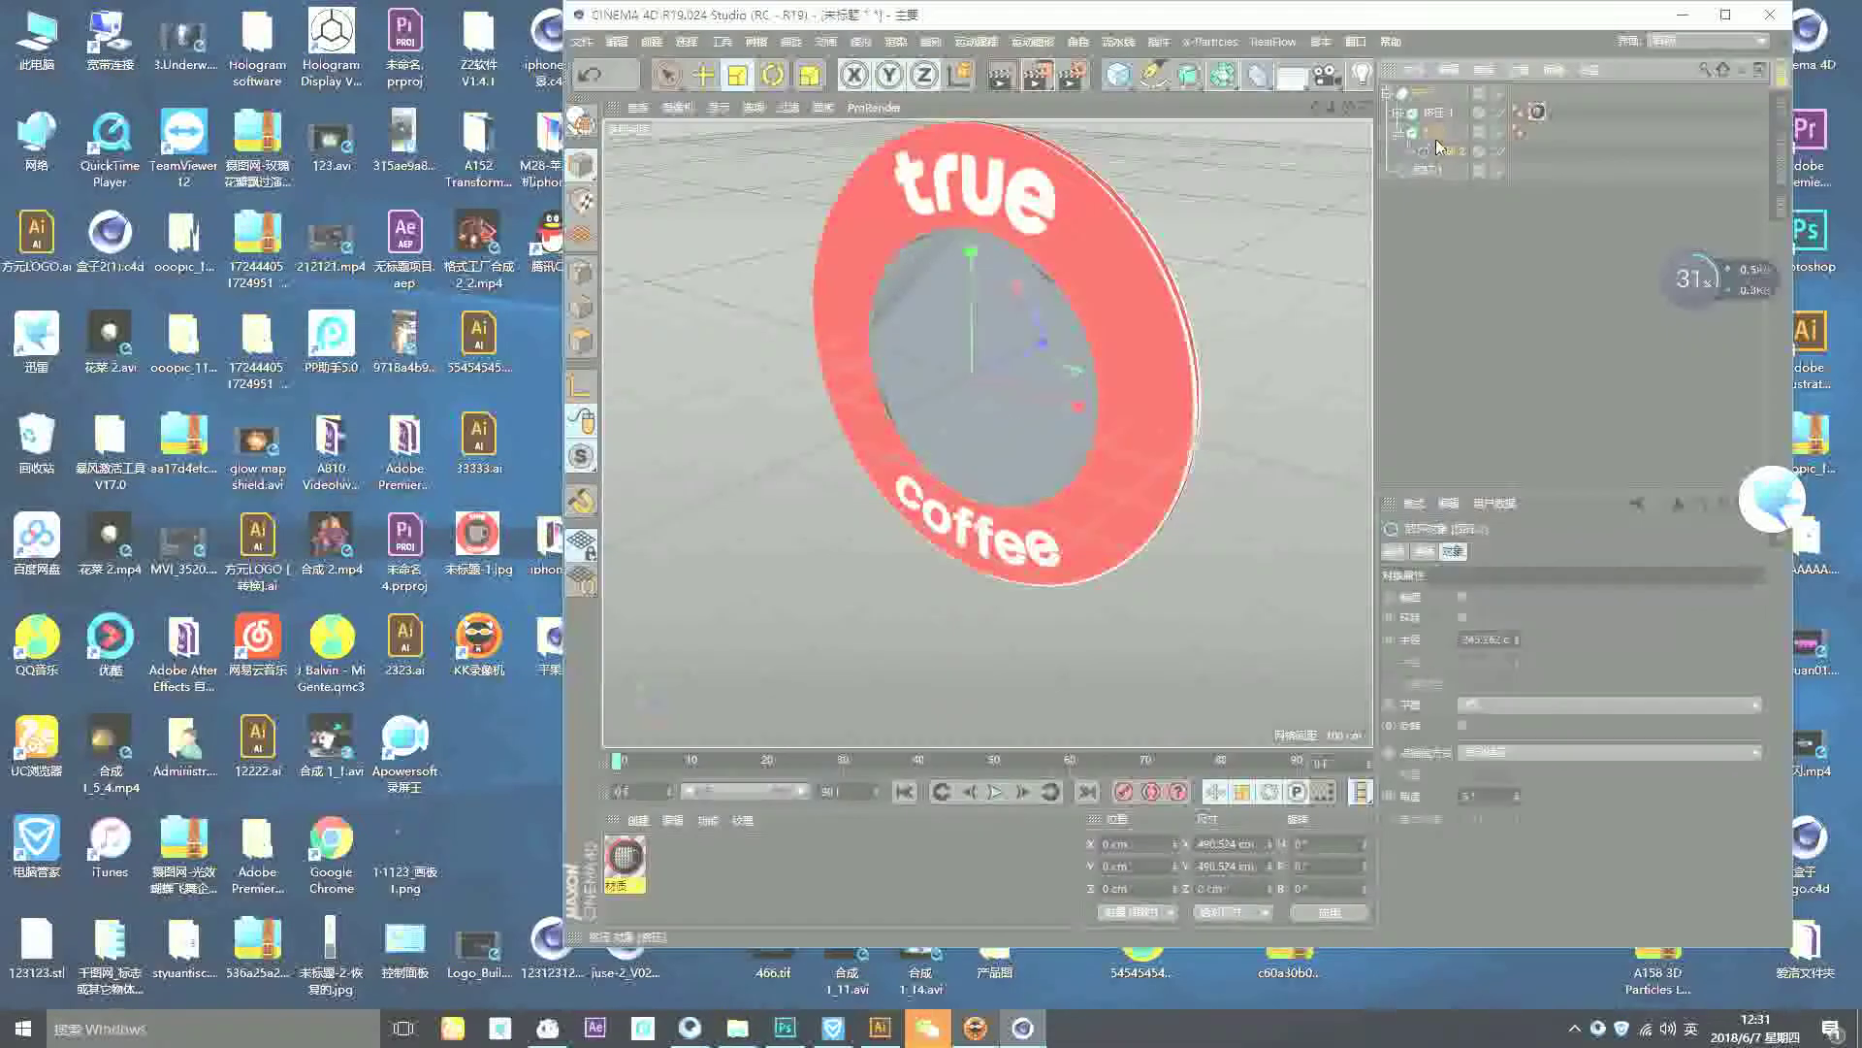
right_click(1434, 144)
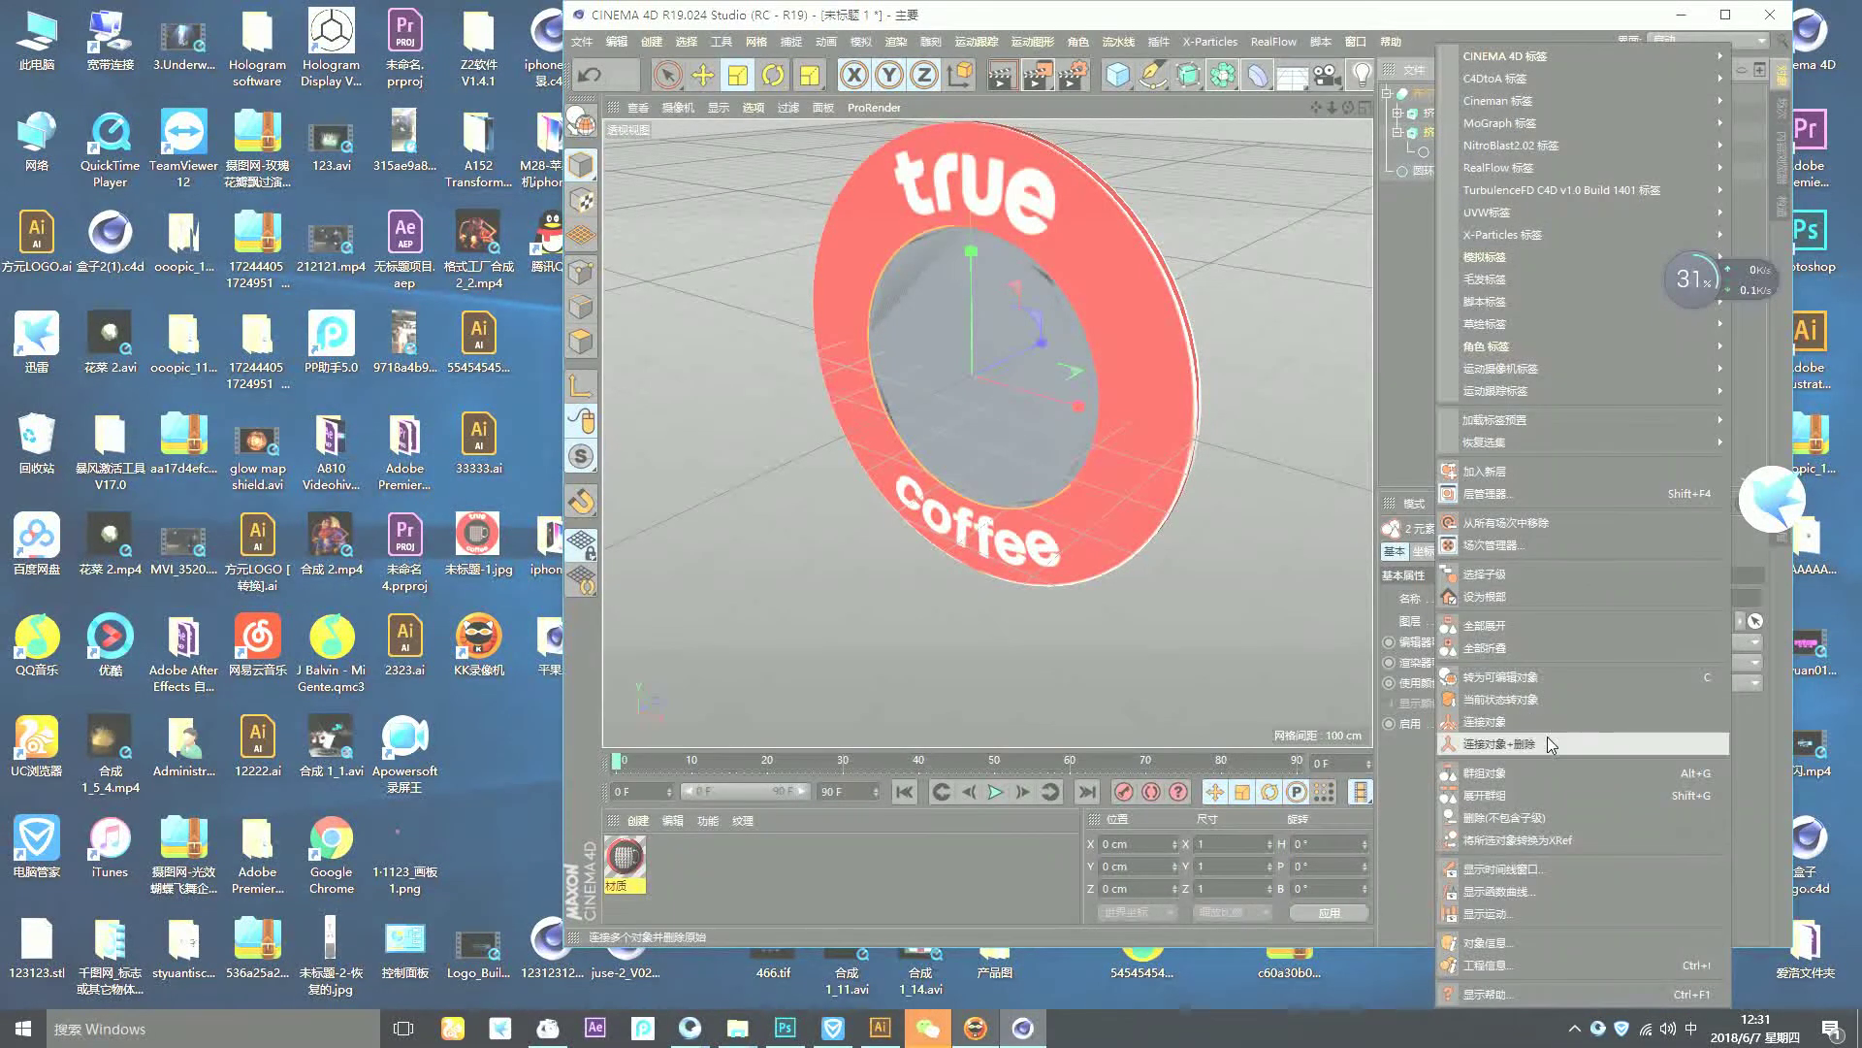
- Convert both Extrudes to polygon meshes with Connect Objects + Delete
click(1546, 740)
click(1399, 117)
right_click(1426, 152)
click(1545, 737)
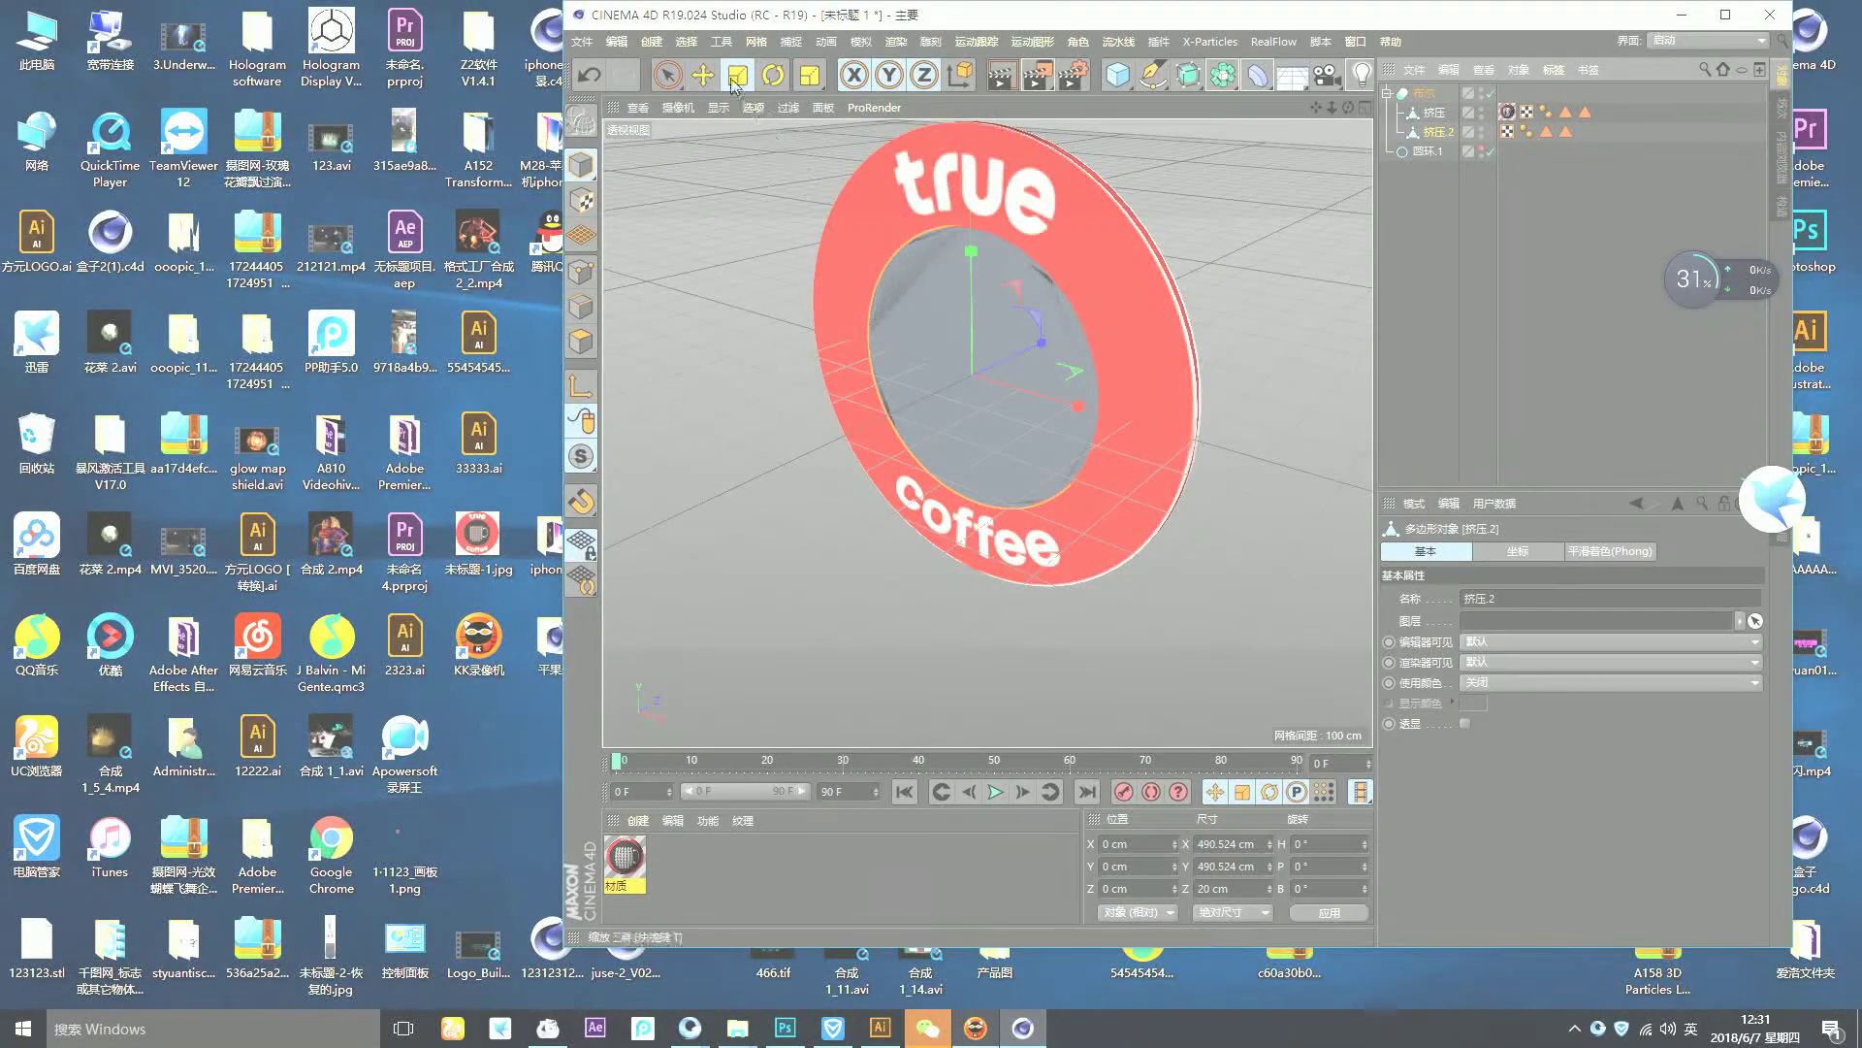
- Thicken the inner mesh along Z by scaling, then switch to moving it
key(t)
mouse_move(1034, 341)
mouse_down()
mouse_move(1120, 293)
mouse_move(1195, 322)
mouse_move(1191, 353)
mouse_move(1231, 382)
mouse_move(1150, 355)
mouse_move(1315, 388)
mouse_up()
key(e)
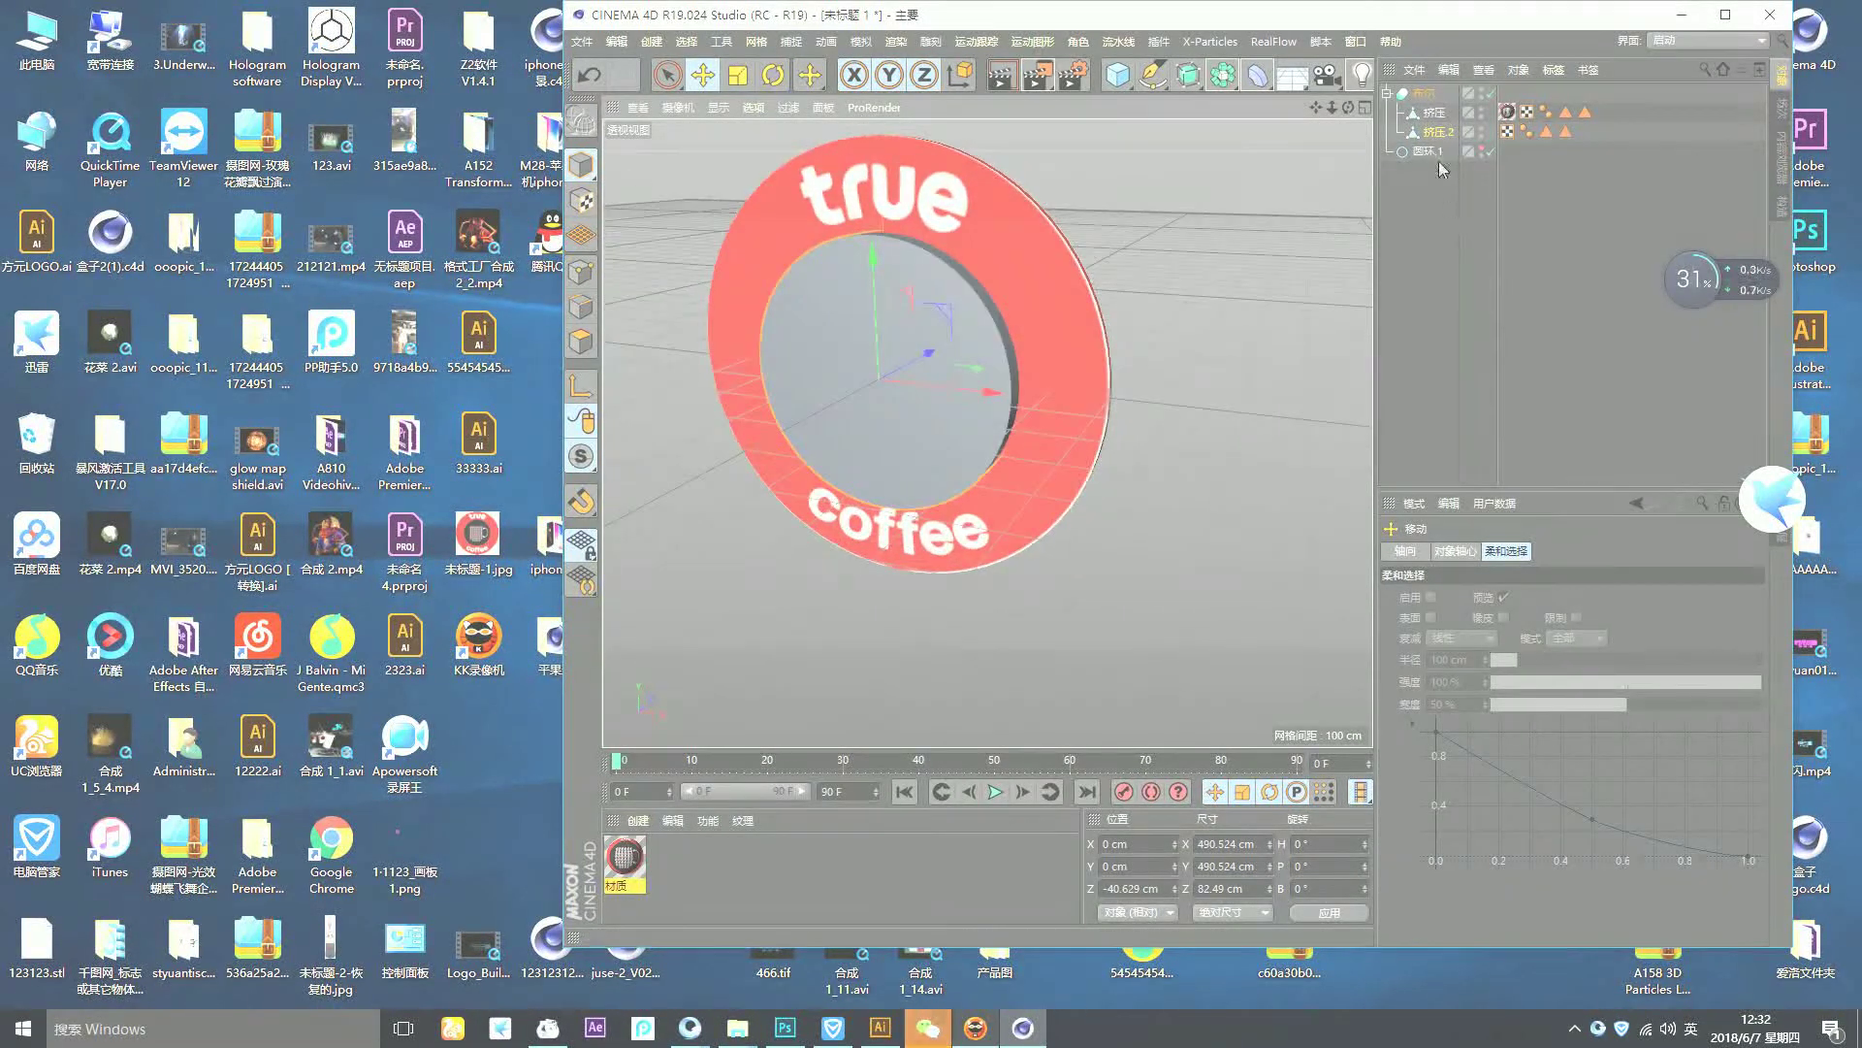
- Set the Boolean to A intersect B and collapse it into polygon object 布尔.1
click(1423, 93)
click(1592, 598)
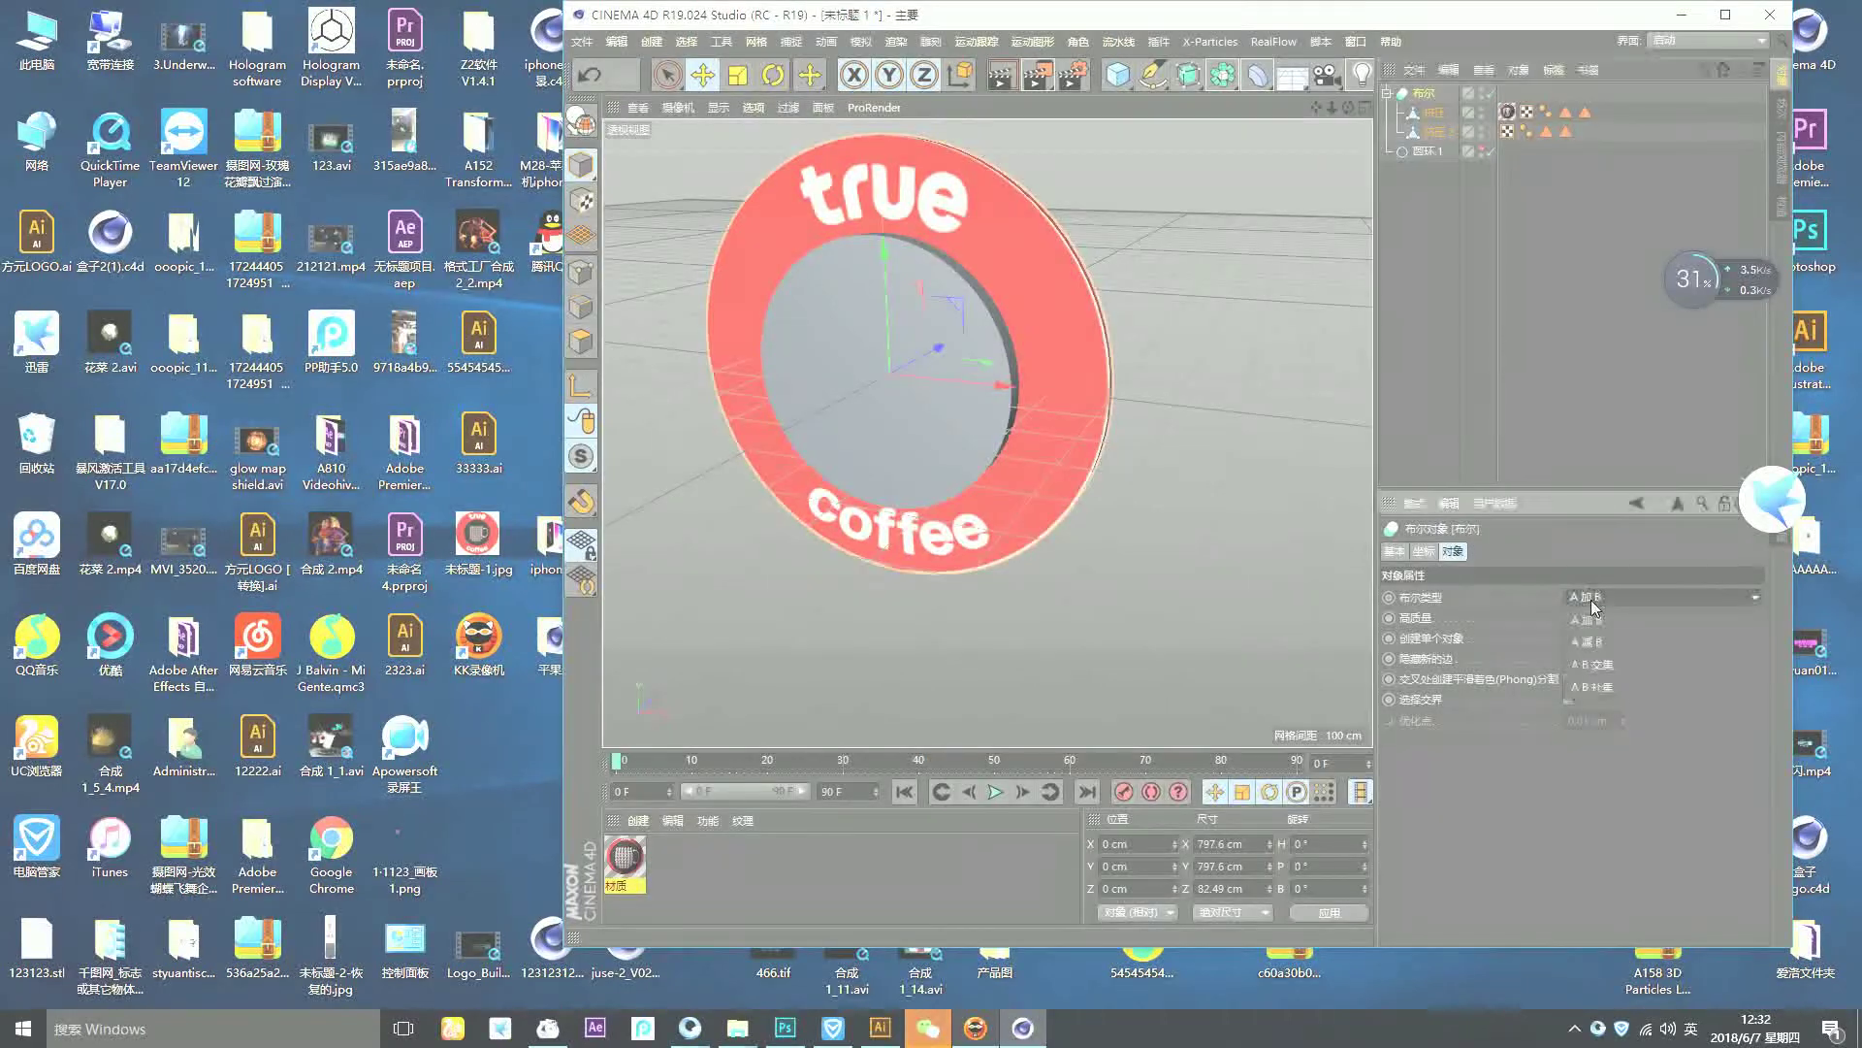
click(1615, 669)
mouse_move(935, 417)
alt+mouse_down()
mouse_move(784, 460)
mouse_move(1214, 536)
mouse_move(1068, 491)
mouse_move(1009, 396)
mouse_move(1027, 410)
mouse_move(1127, 341)
alt+mouse_up()
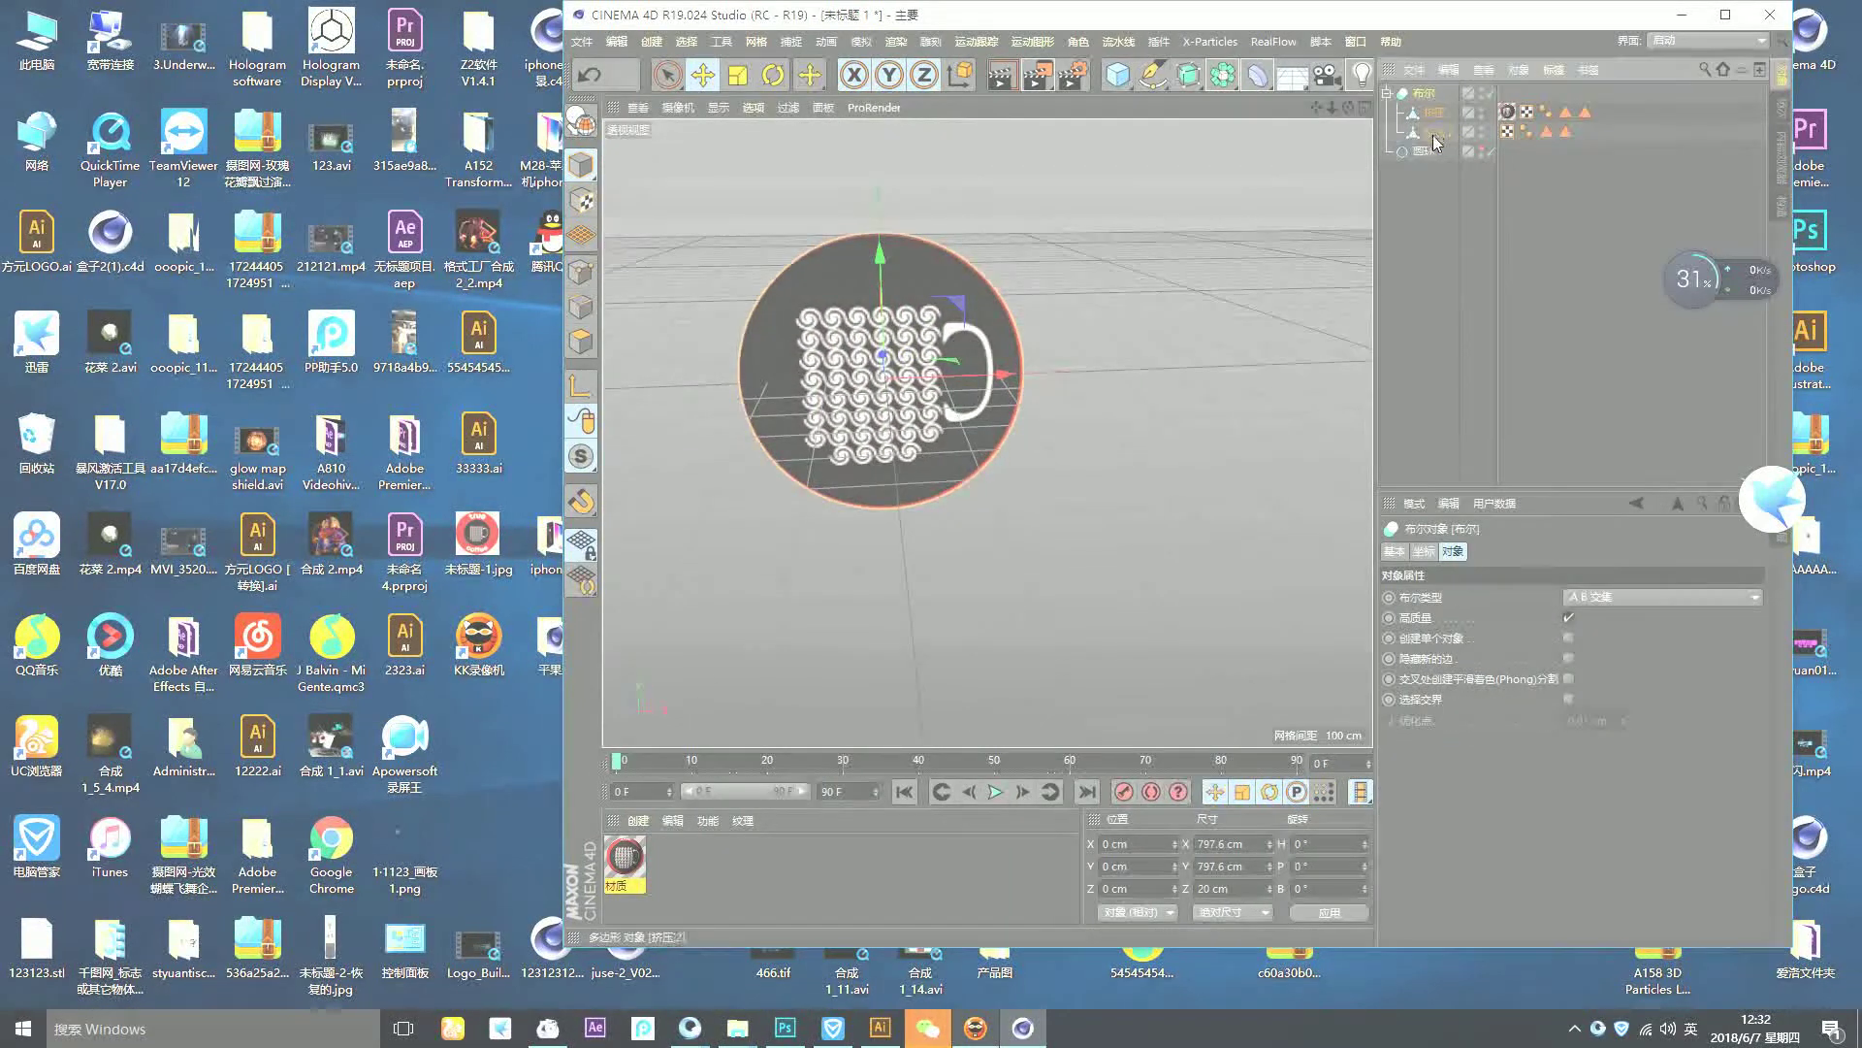
right_click(1426, 93)
click(1532, 743)
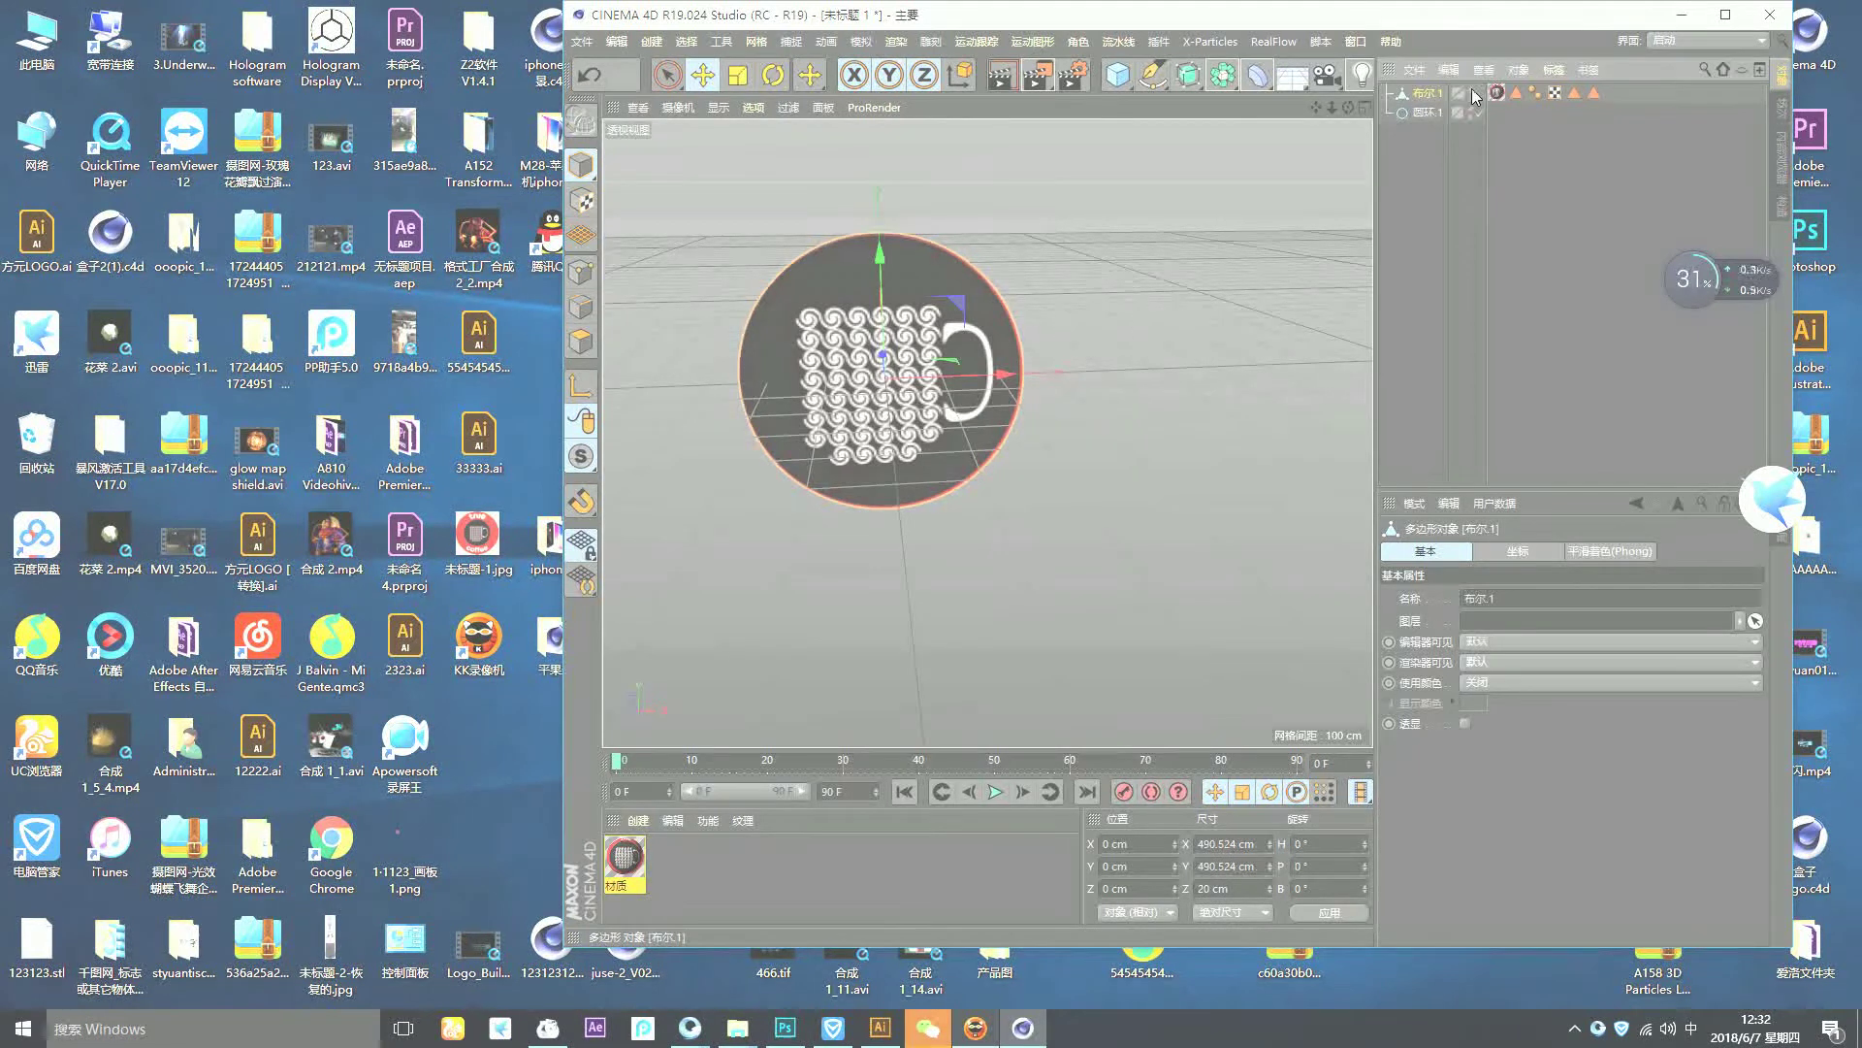
- Hide the cup-logo disc in the editor viewport
click(1472, 91)
click(1479, 112)
click(921, 354)
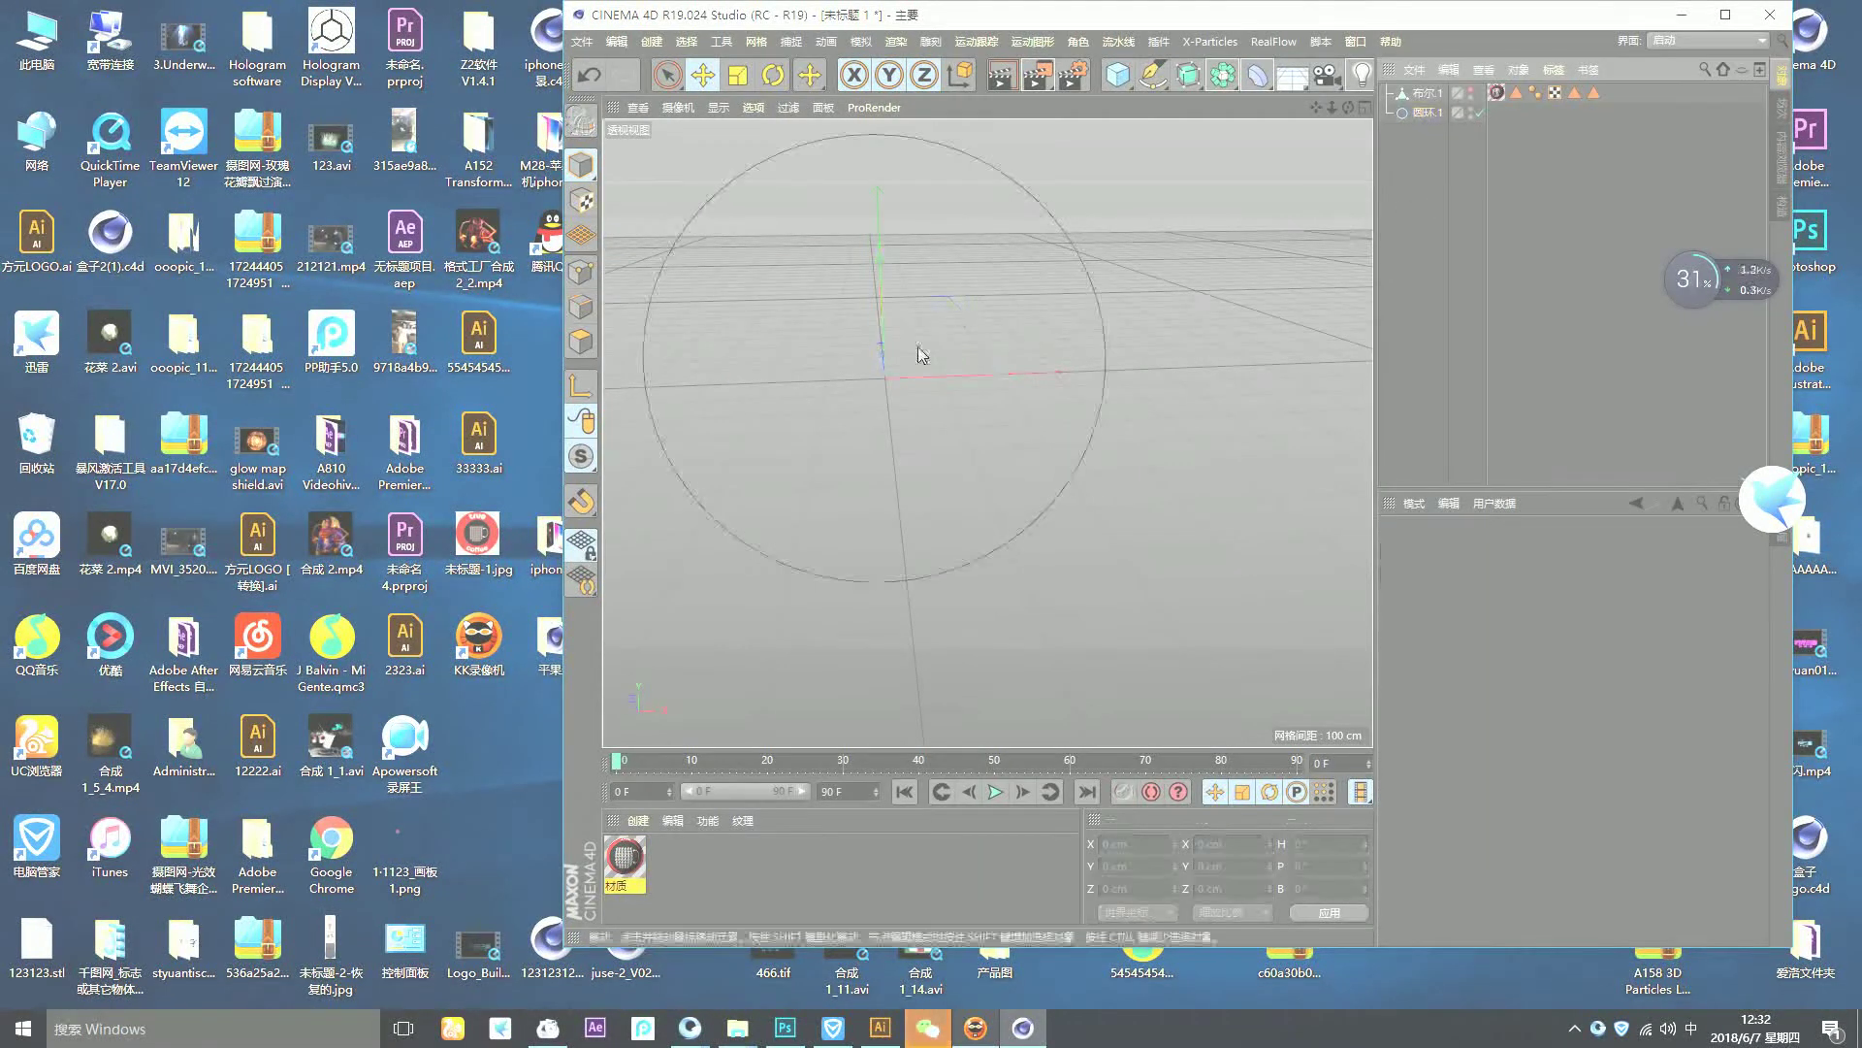
scroll(922, 354, down, 2)
- Enable Ring on the circle spline and set its inner radius to 241.4 cm
click(1426, 112)
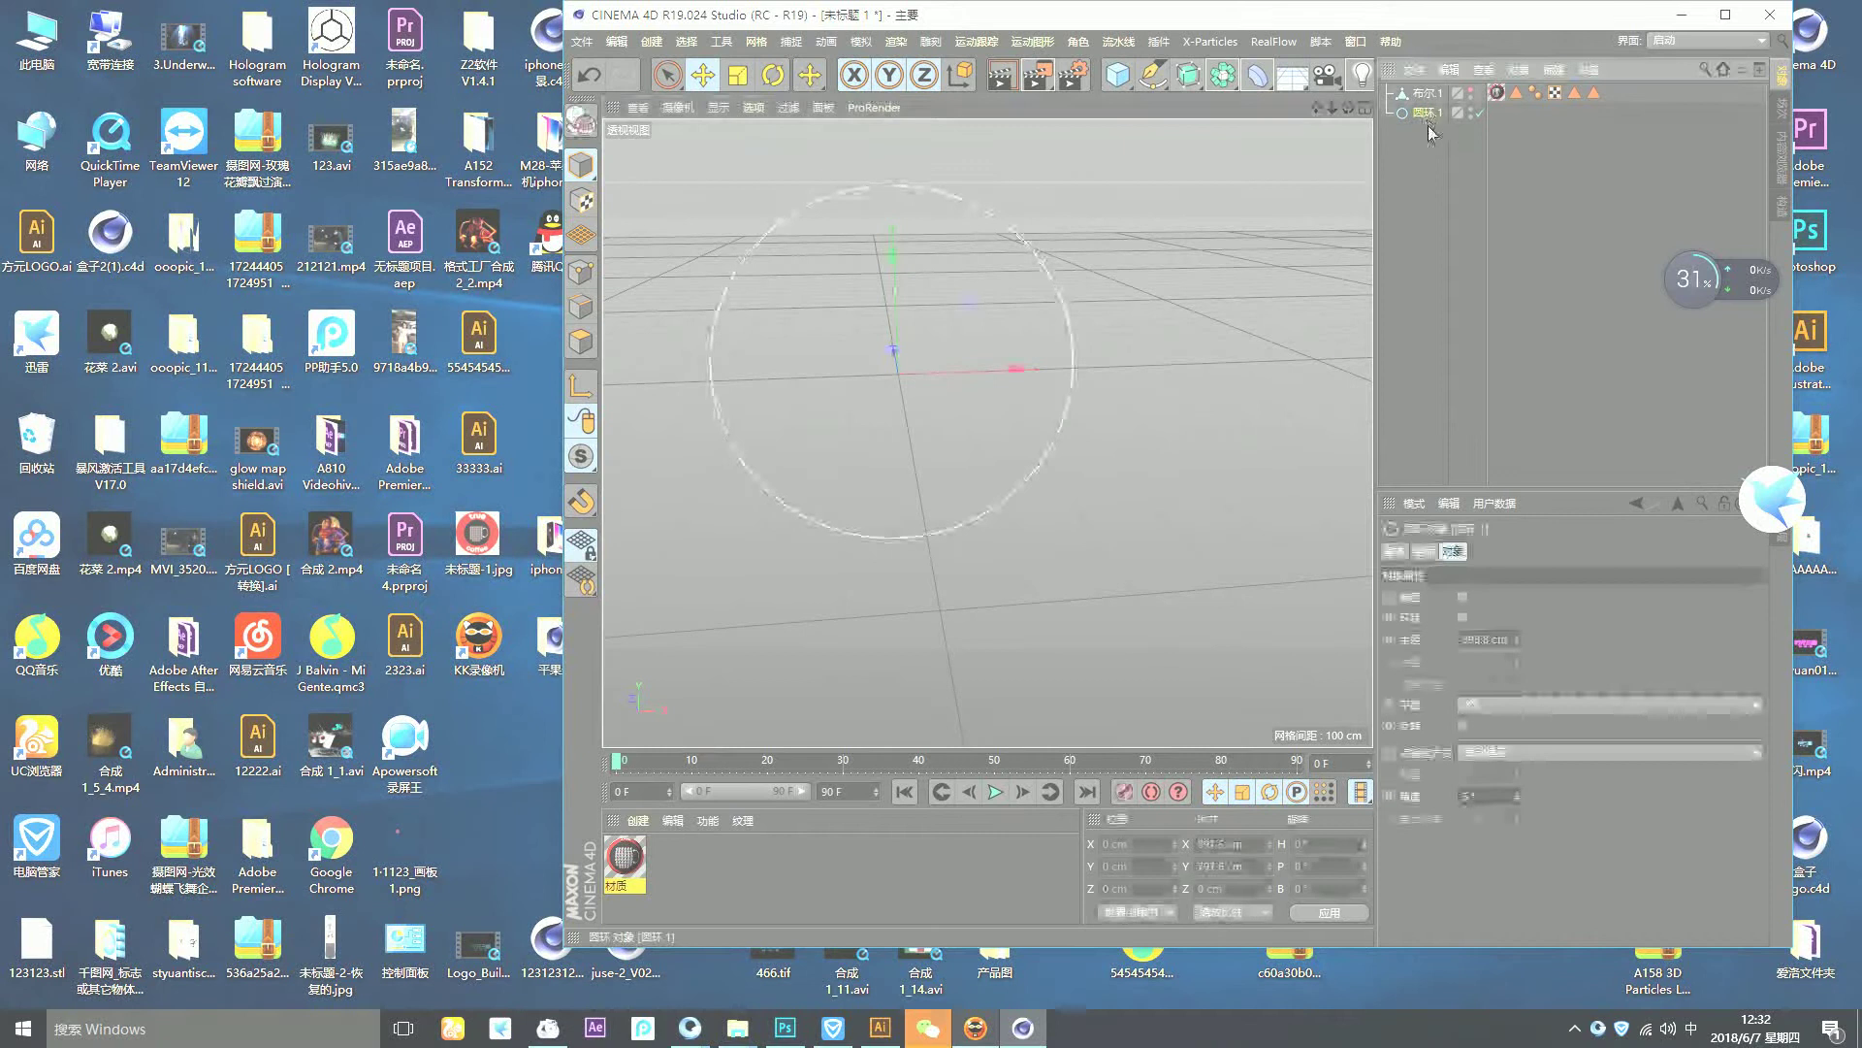
middle_click(1172, 439)
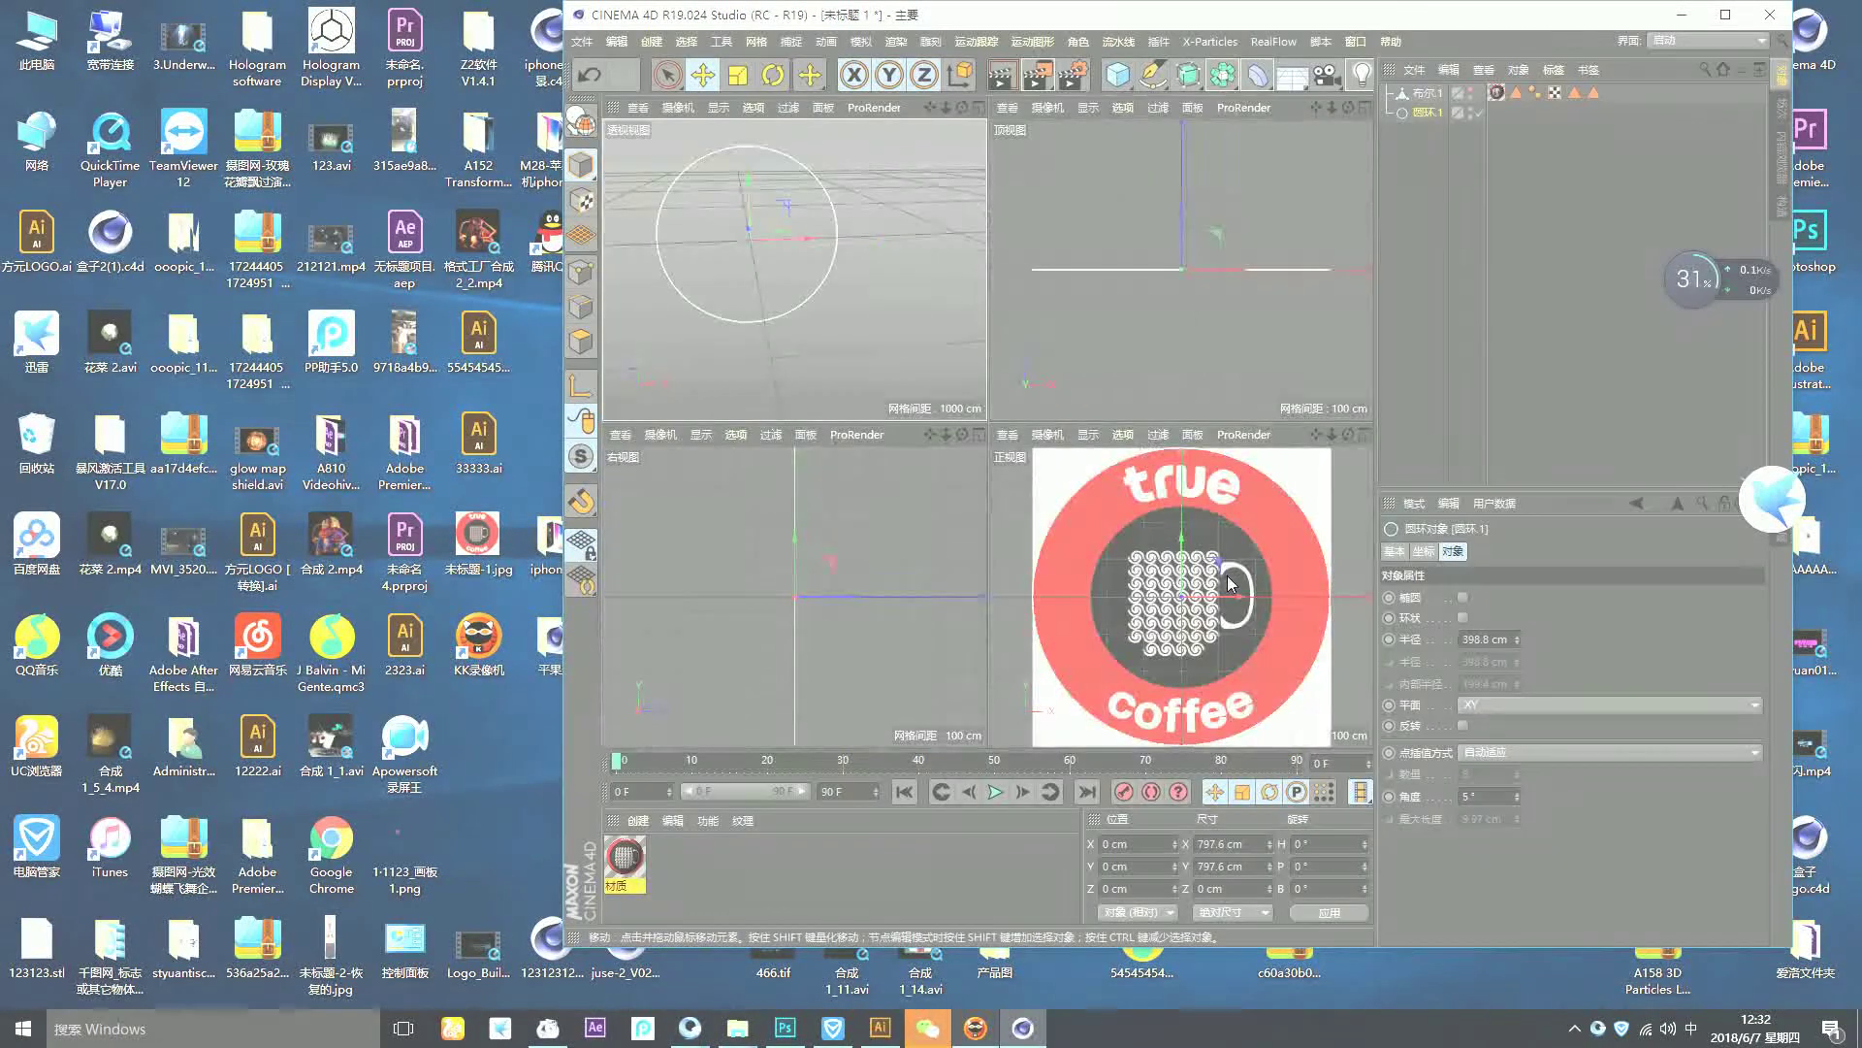
middle_click(1016, 380)
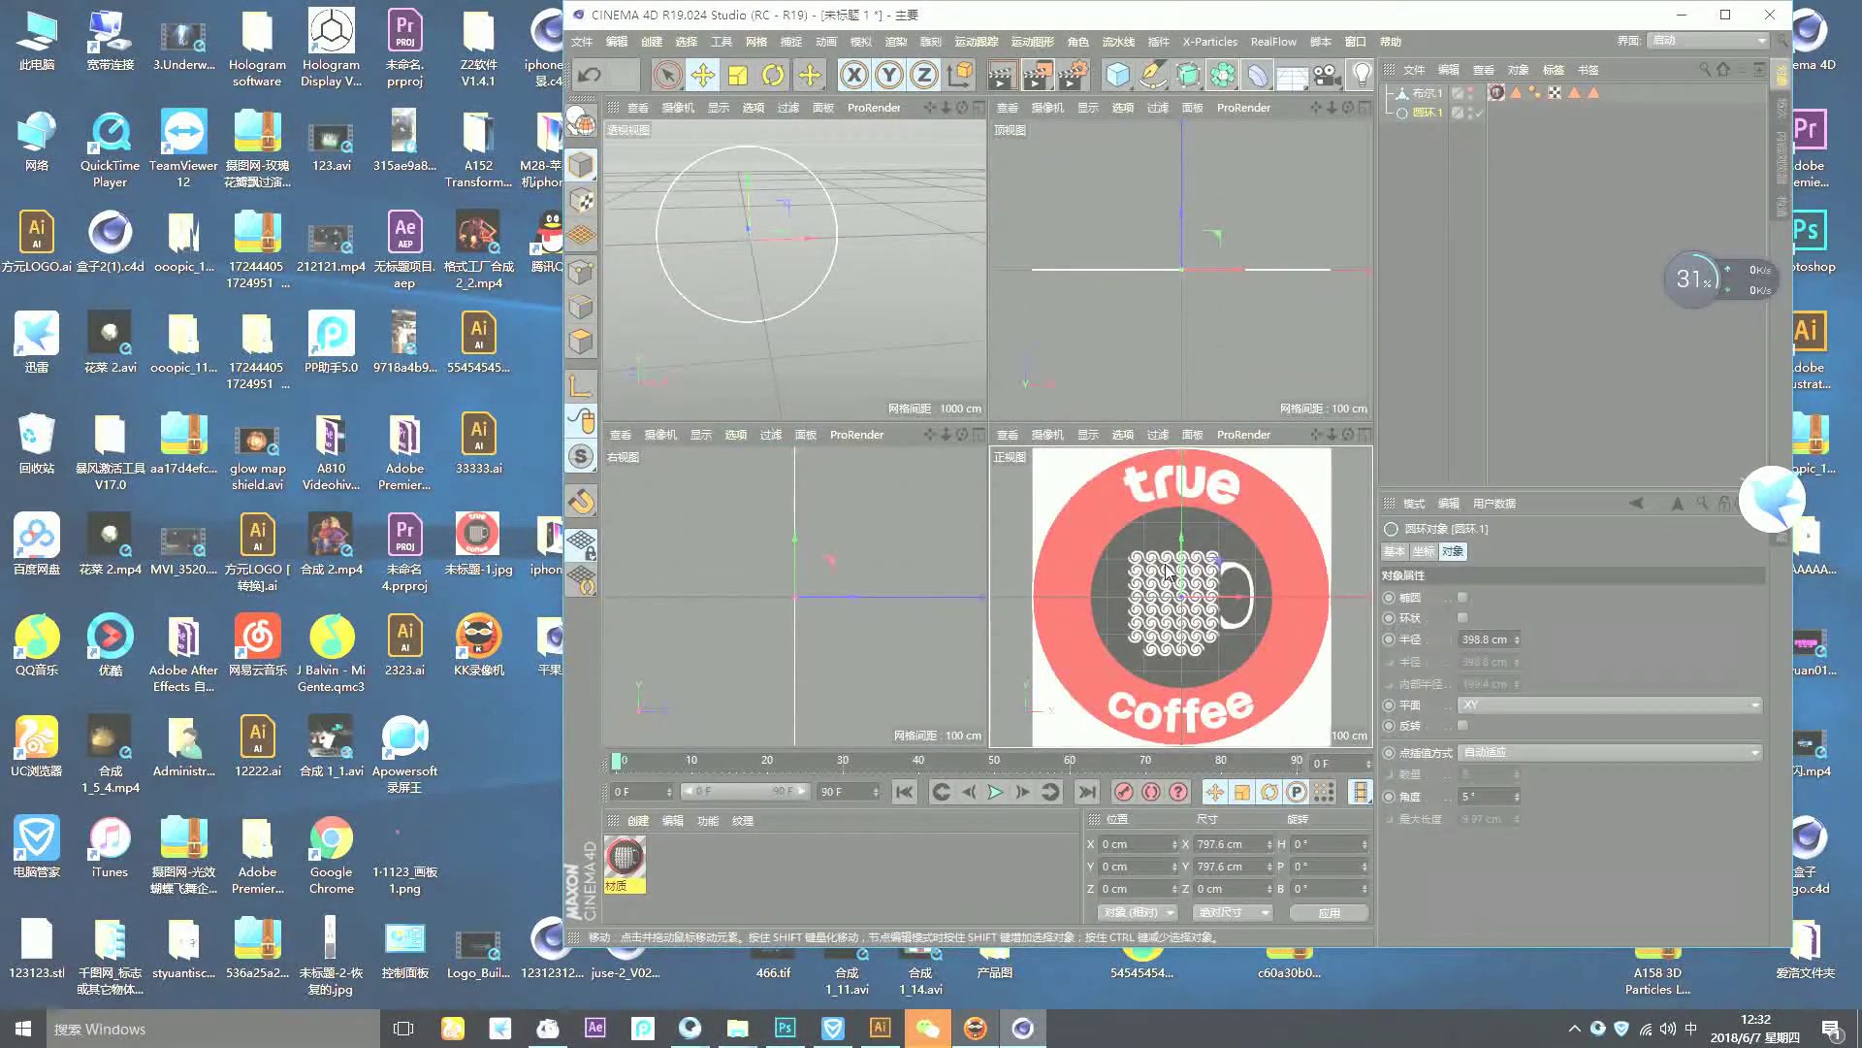
middle_click(1167, 573)
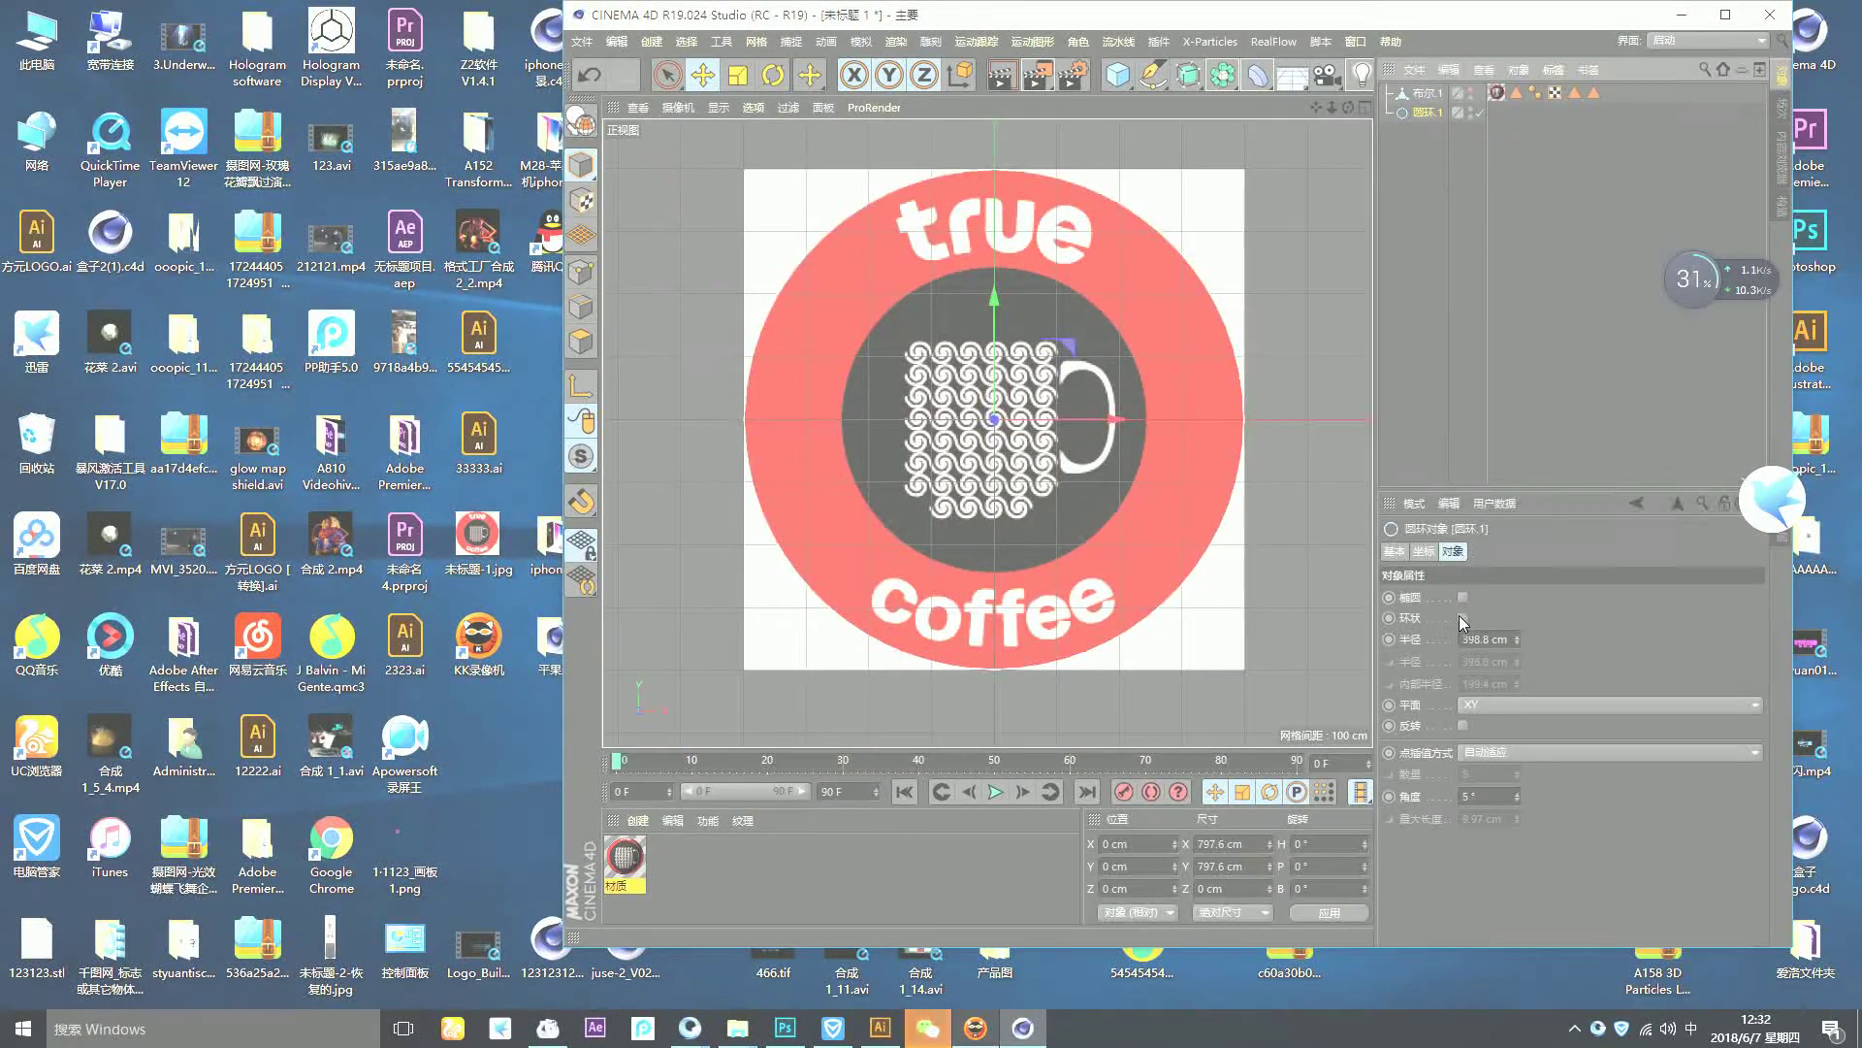
click(1462, 617)
drag(1518, 687, 1519, 650)
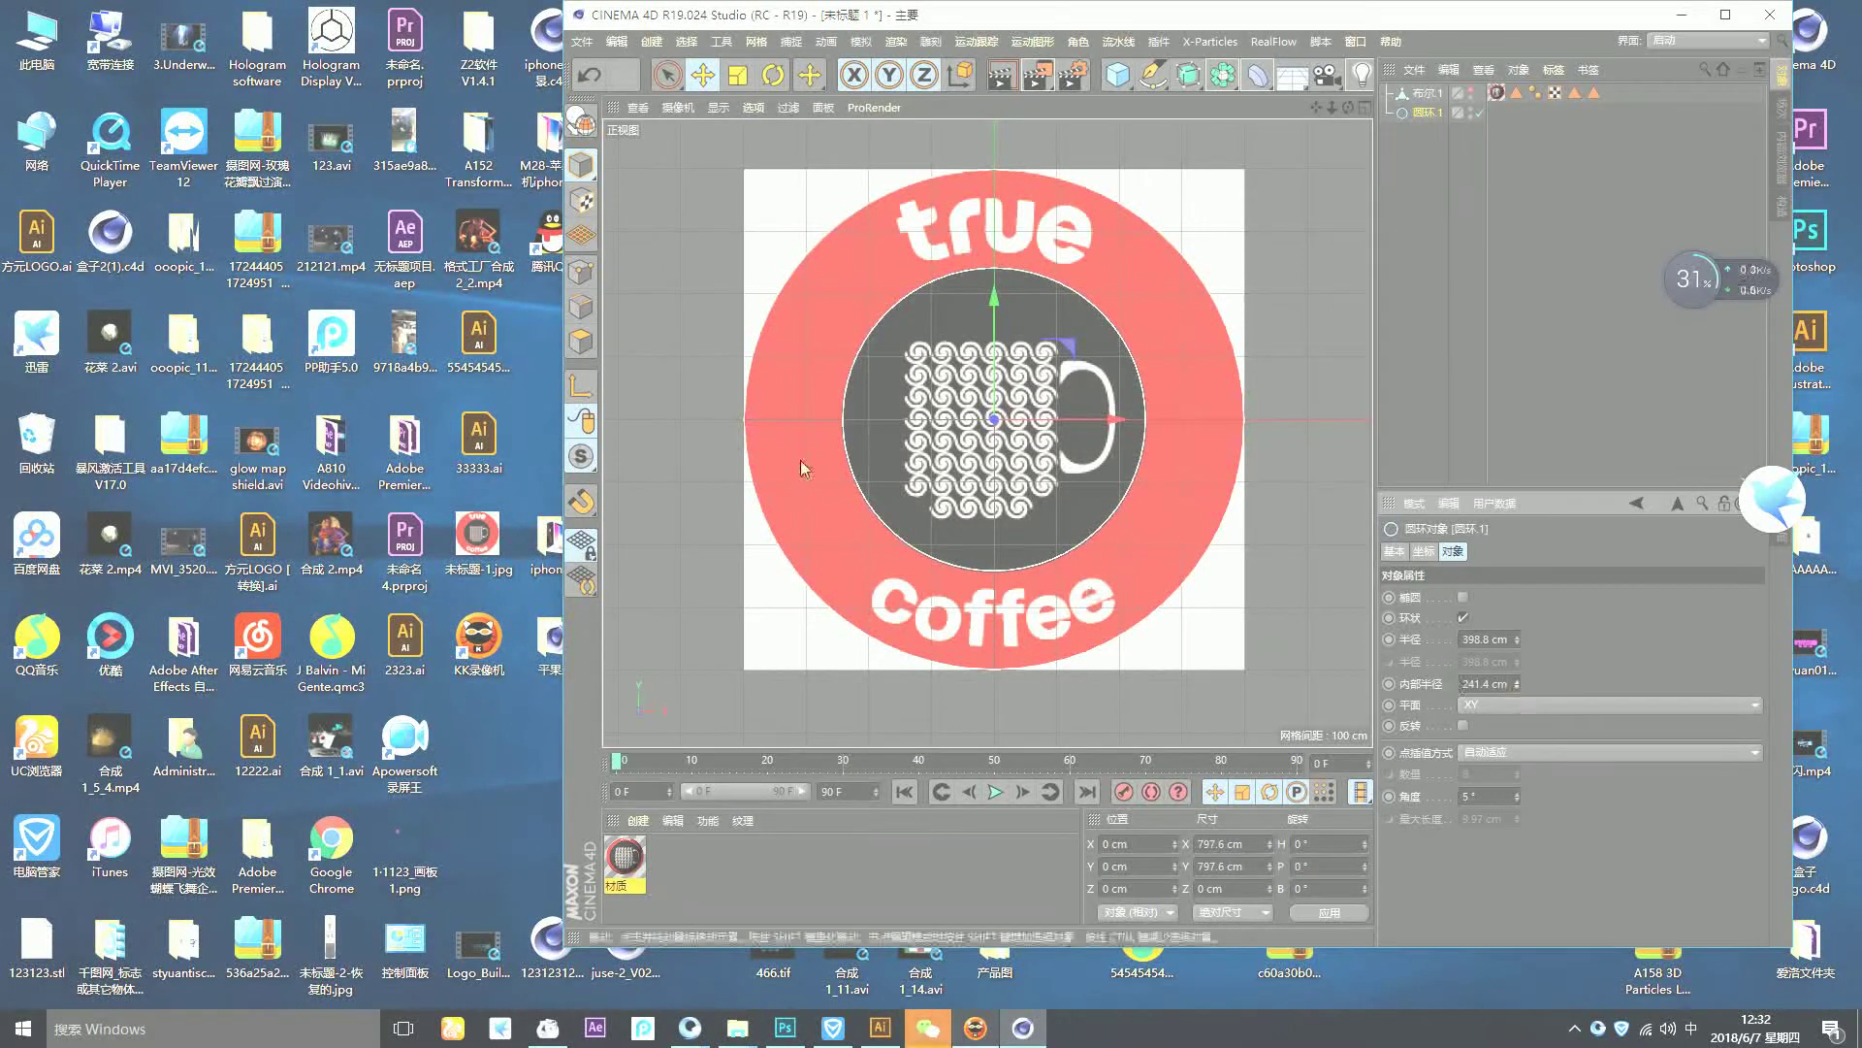
middle_click(931, 485)
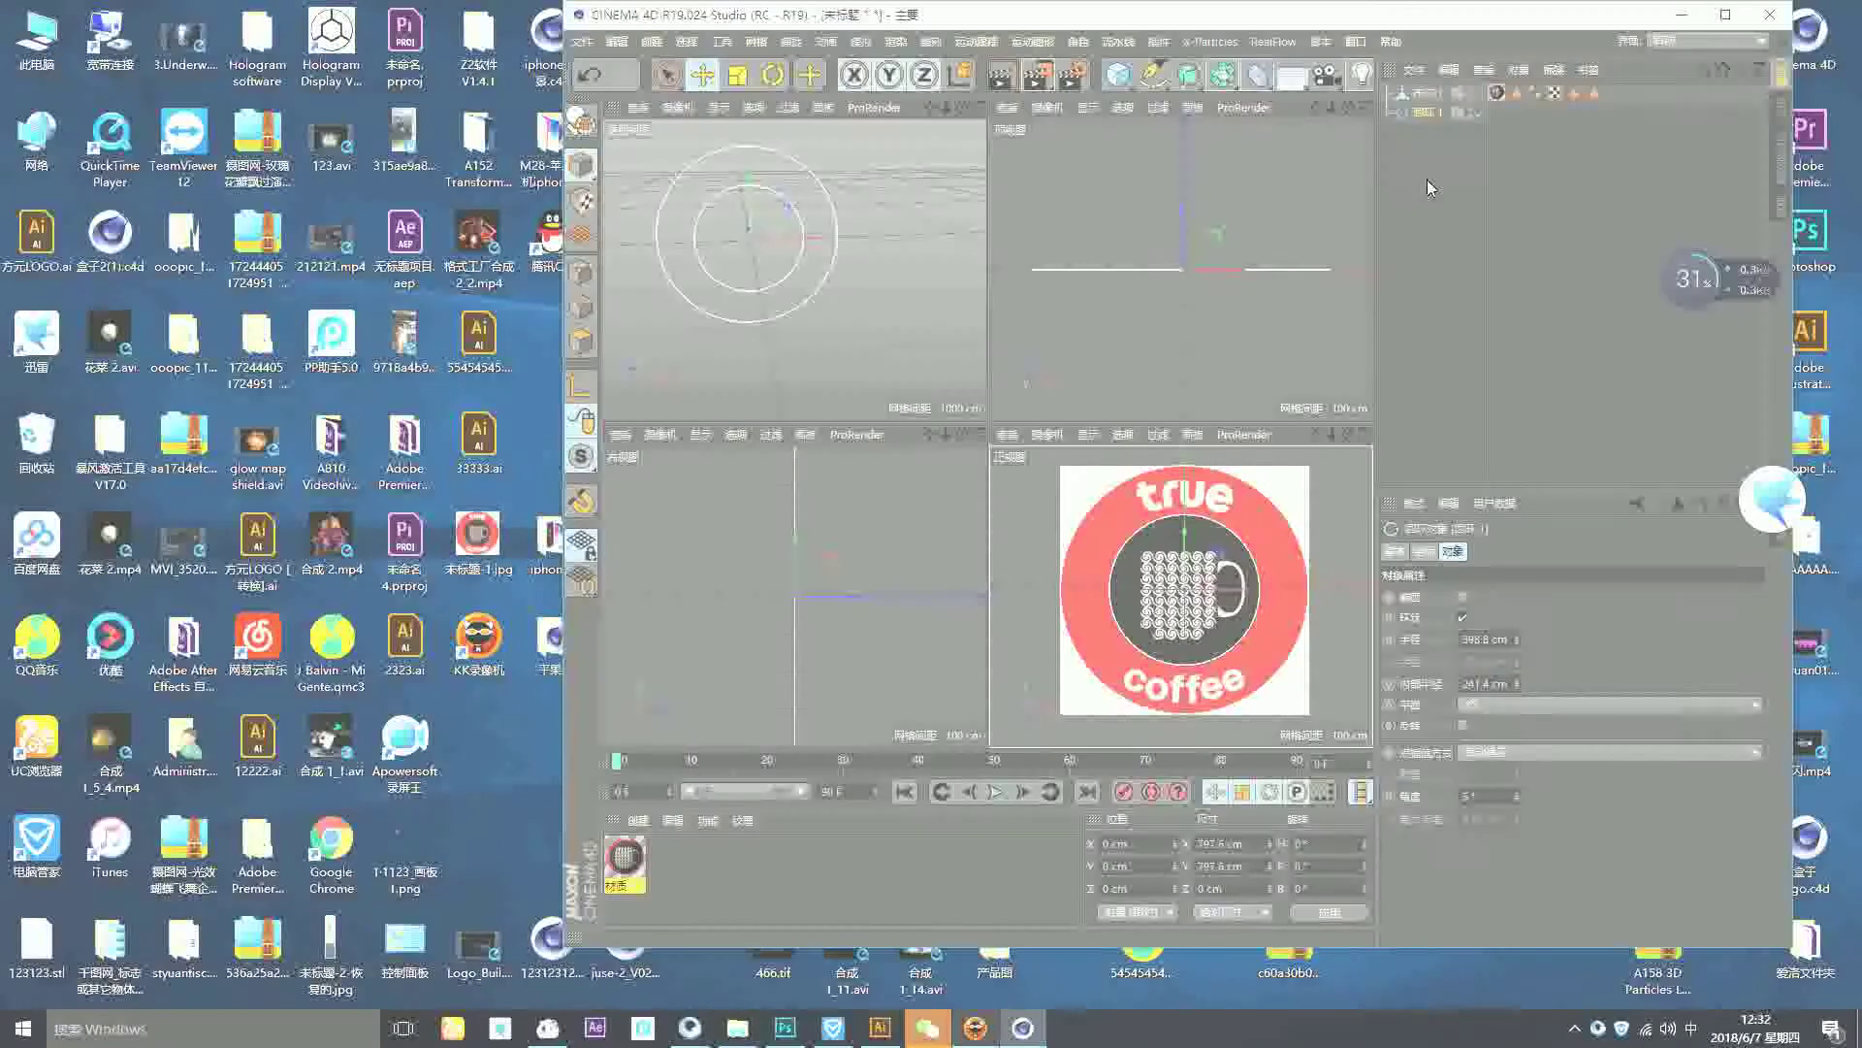
- Extrude the ring spline and apply the logo material to it
mouse_move(1187, 75)
mouse_down()
mouse_move(1338, 110)
mouse_move(1424, 94)
mouse_up()
click(1339, 110)
click(858, 299)
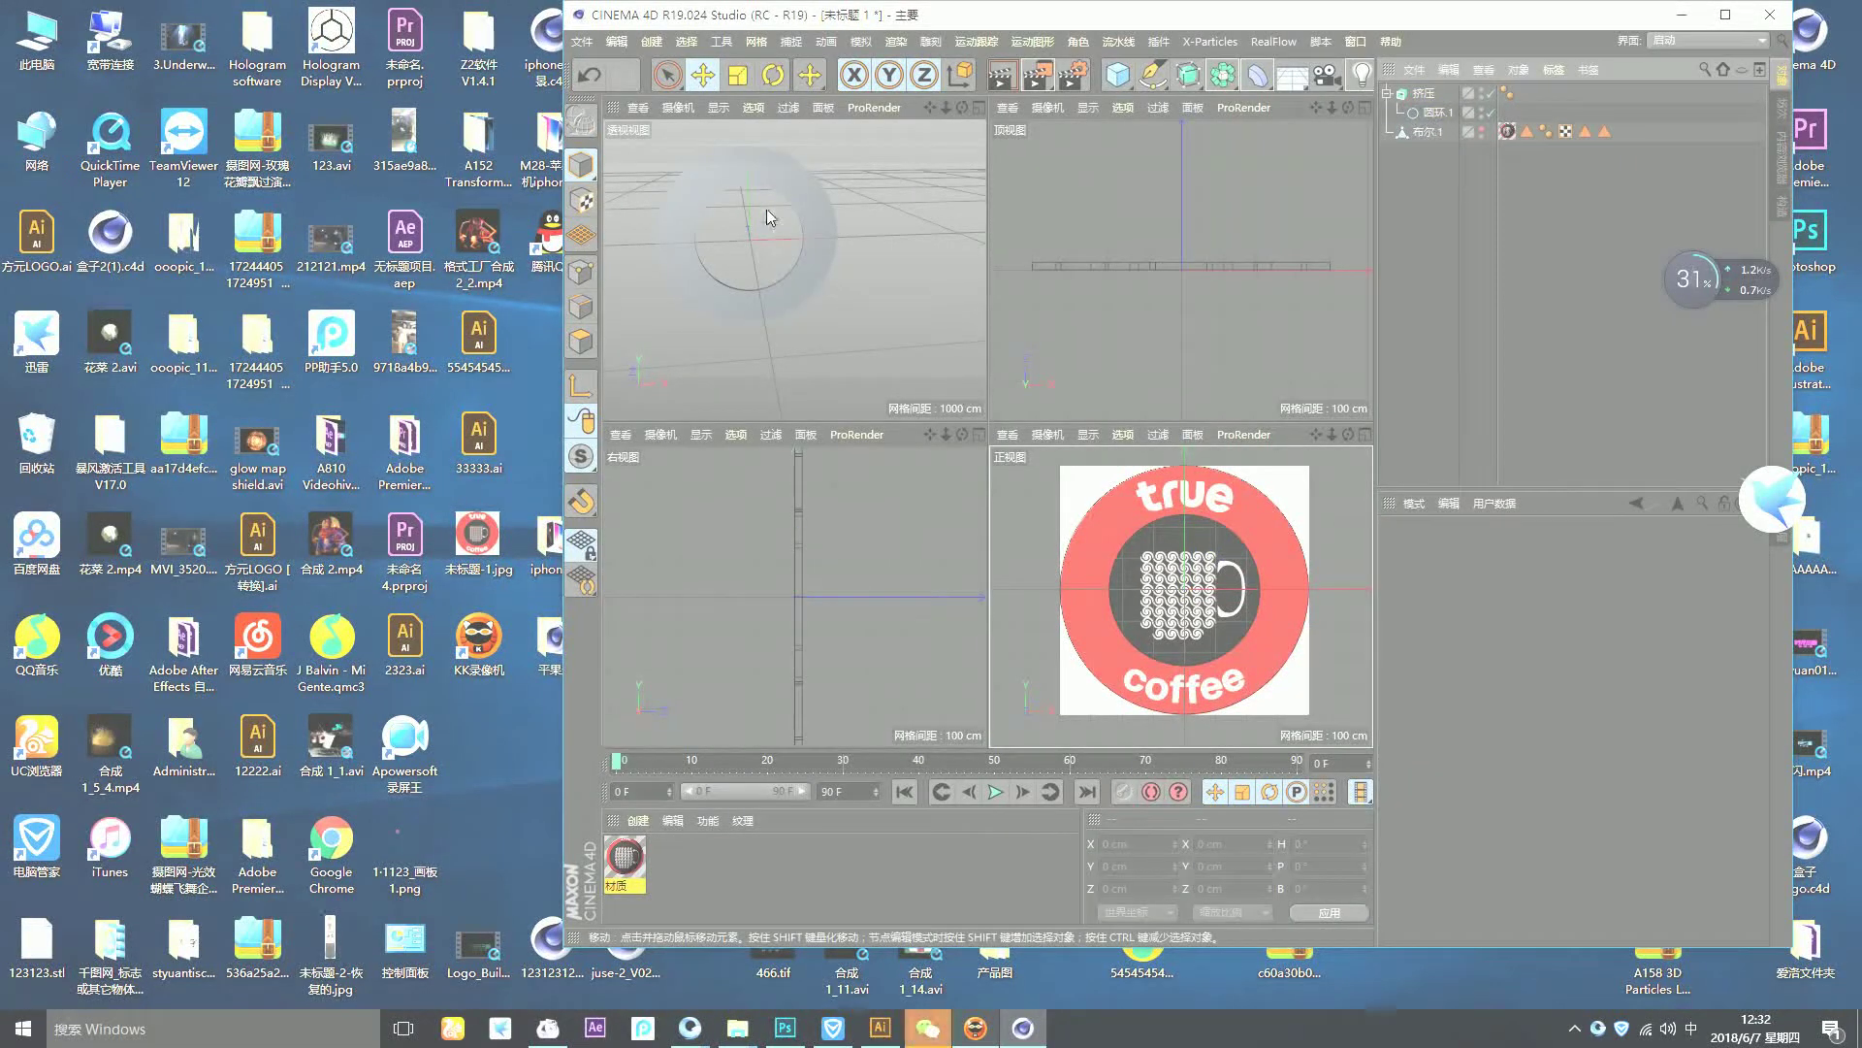
drag(625, 858, 632, 838)
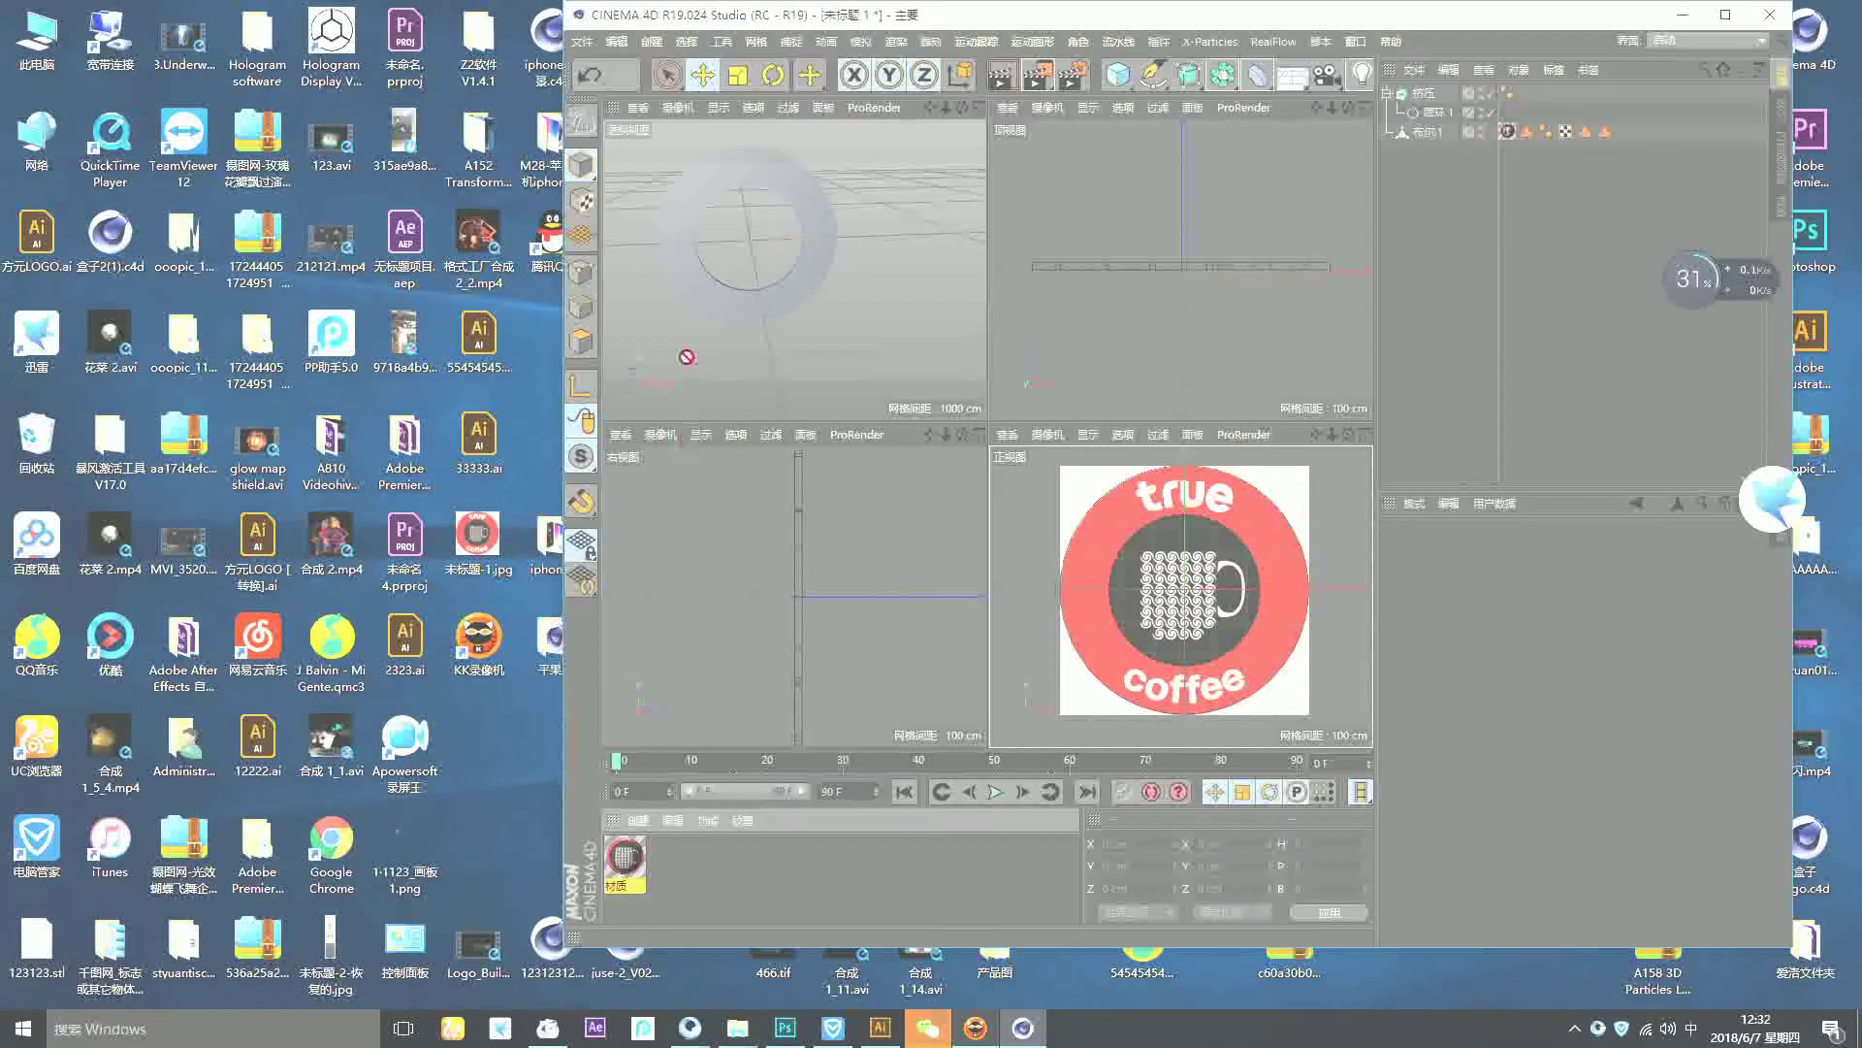
drag(687, 356, 684, 269)
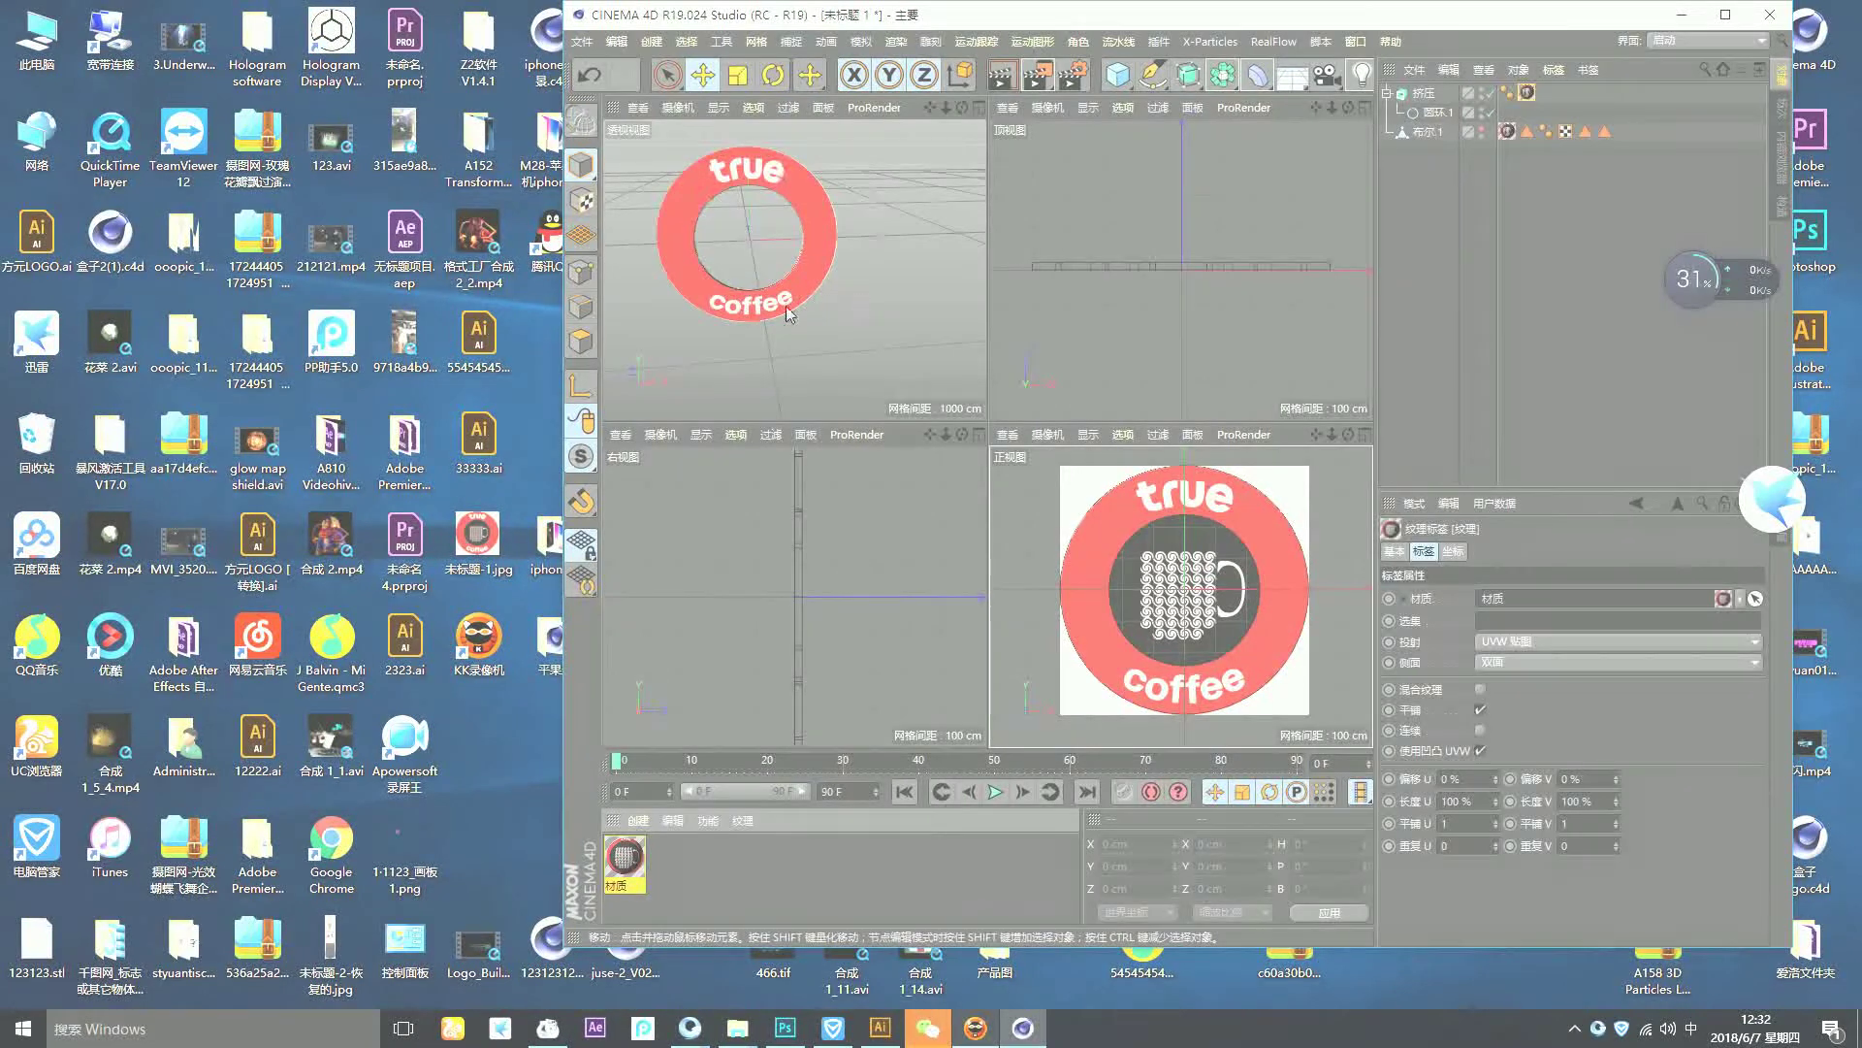
- Show the cup disc again, face the logo head-on, and convert the ring to polygon 挤压.1
middle_click(813, 275)
click(1482, 128)
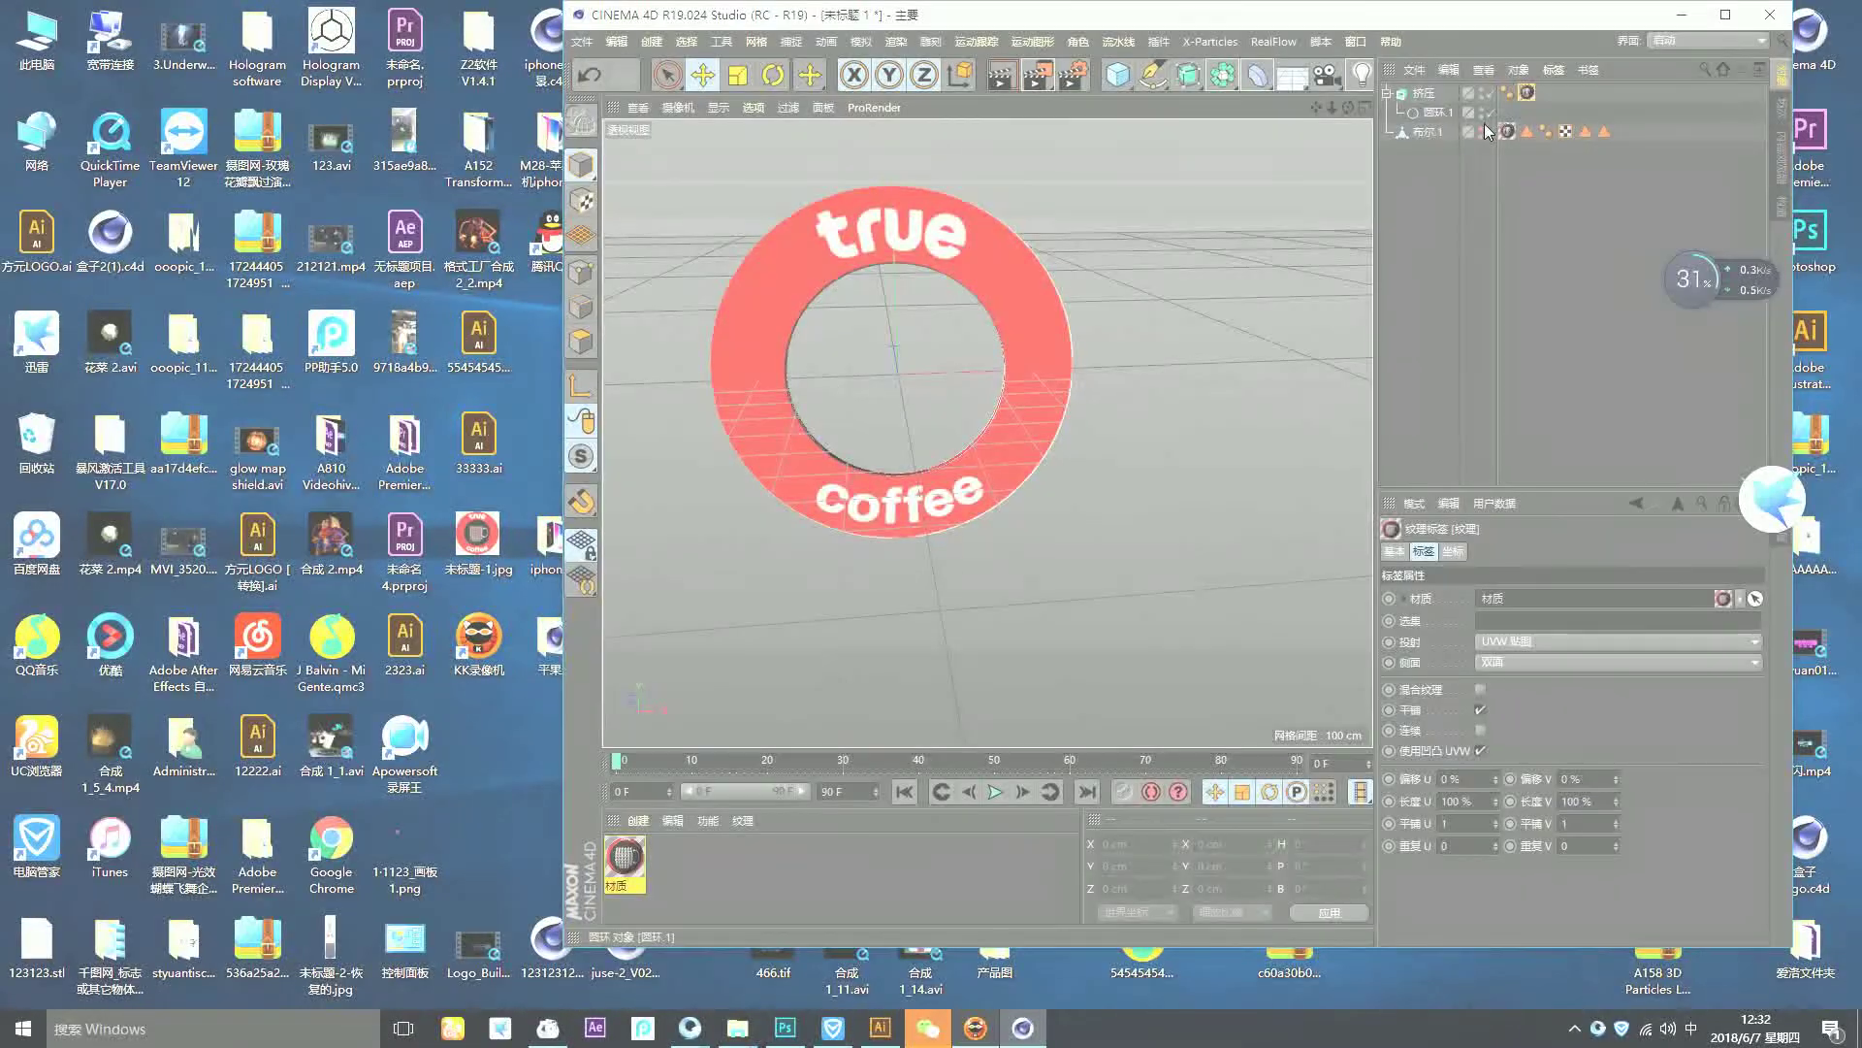
alt+drag(931, 427, 968, 399)
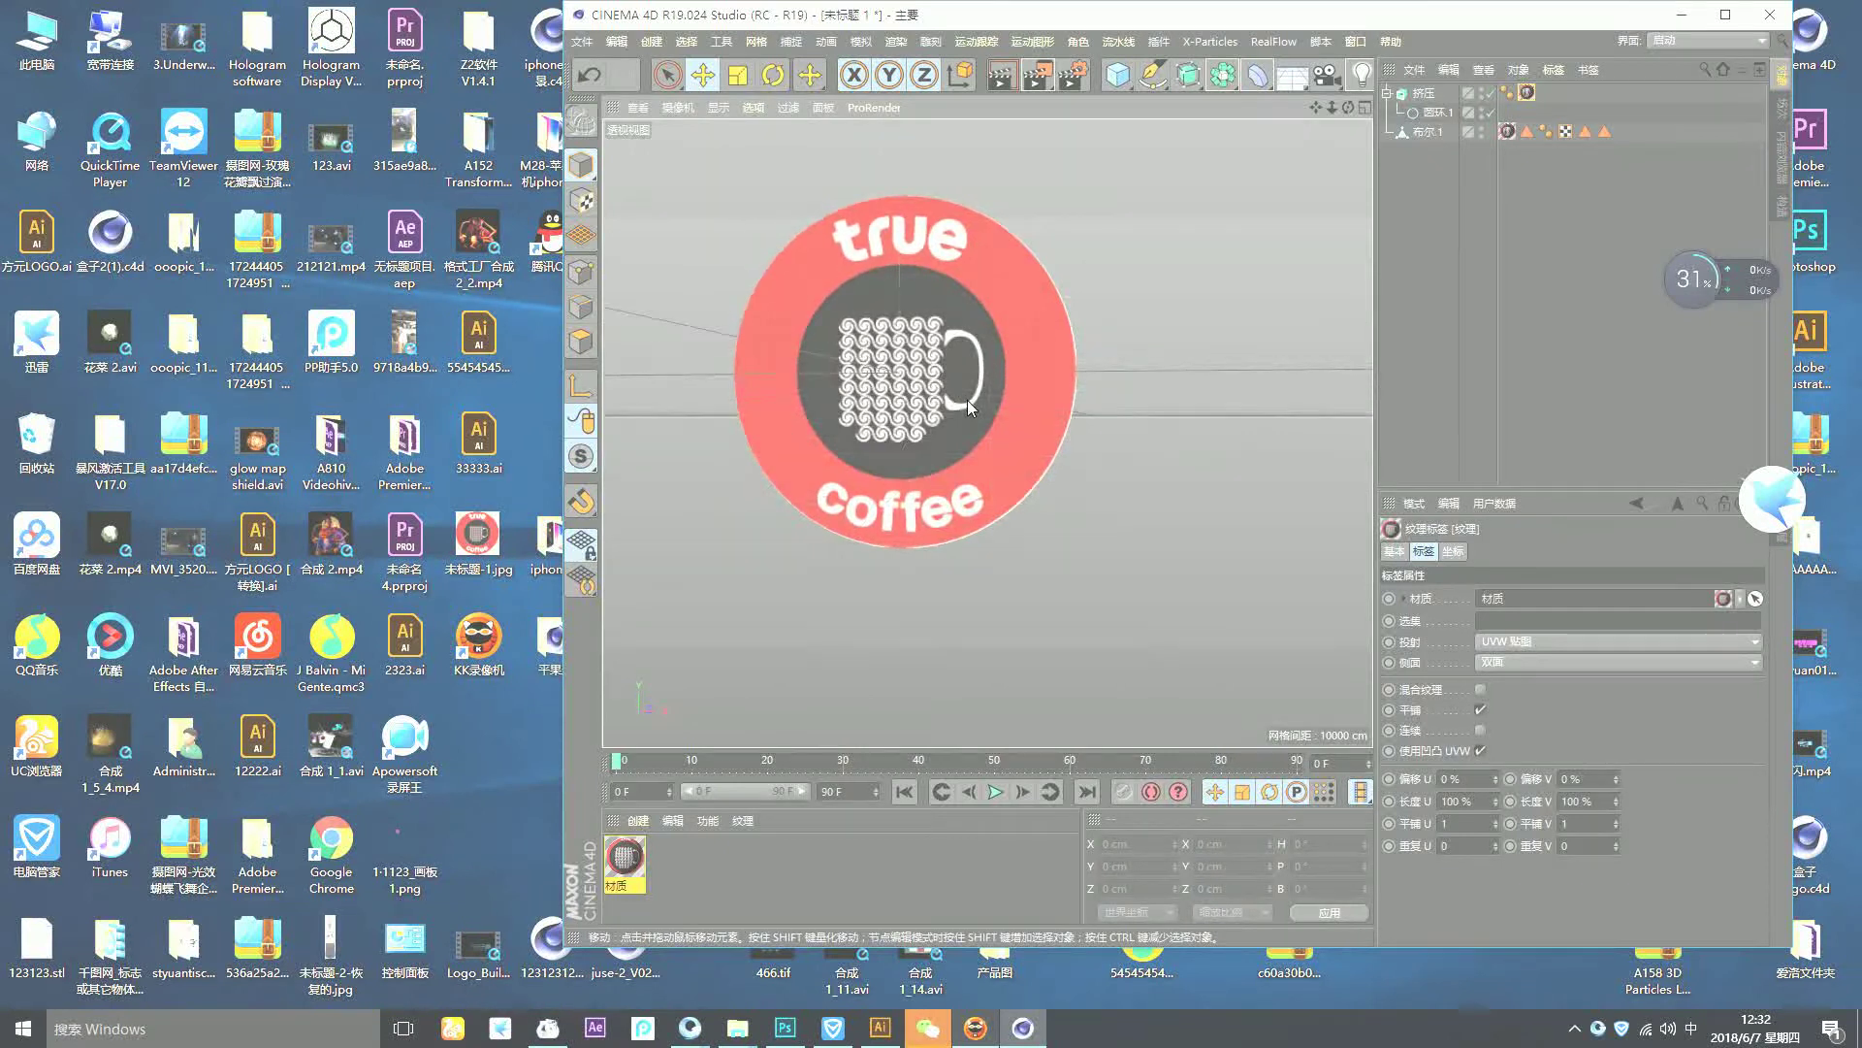
right_click(1420, 91)
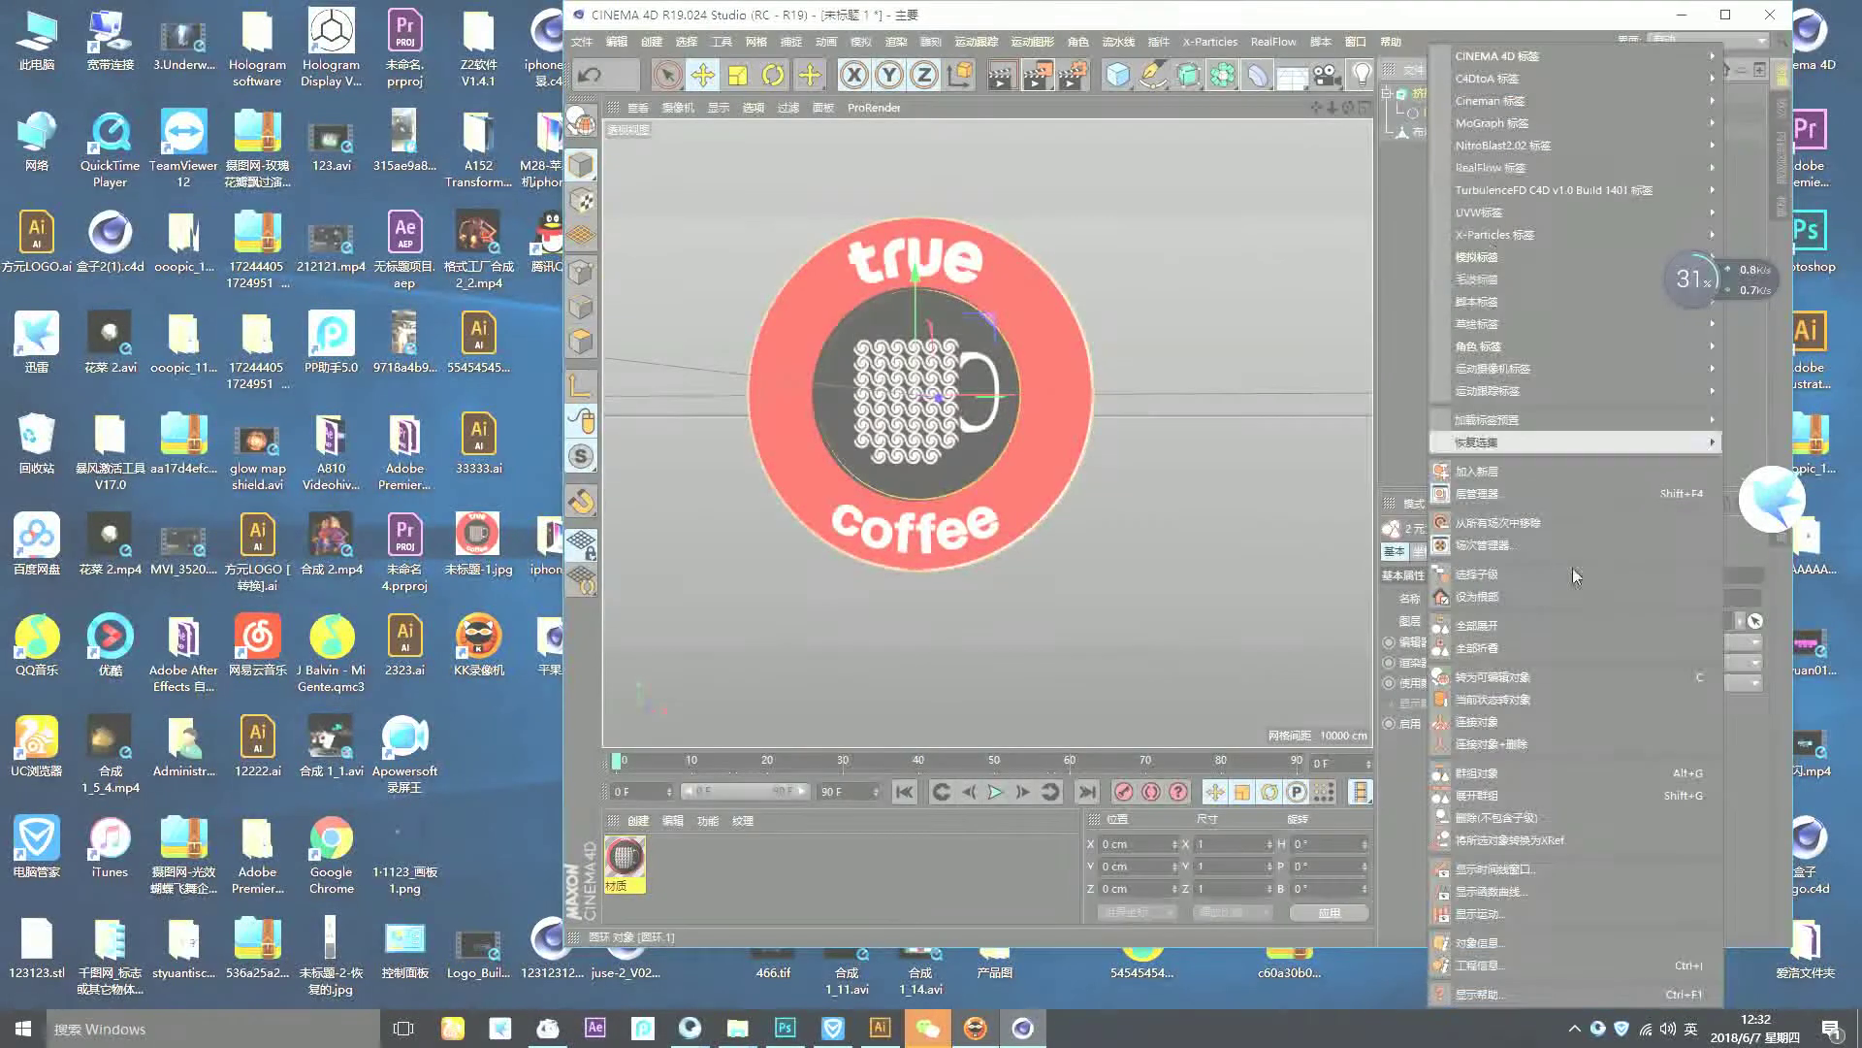
click(1548, 737)
- Move the cup disc 布尔.1 to the right, to X 67.815 cm
key(e)
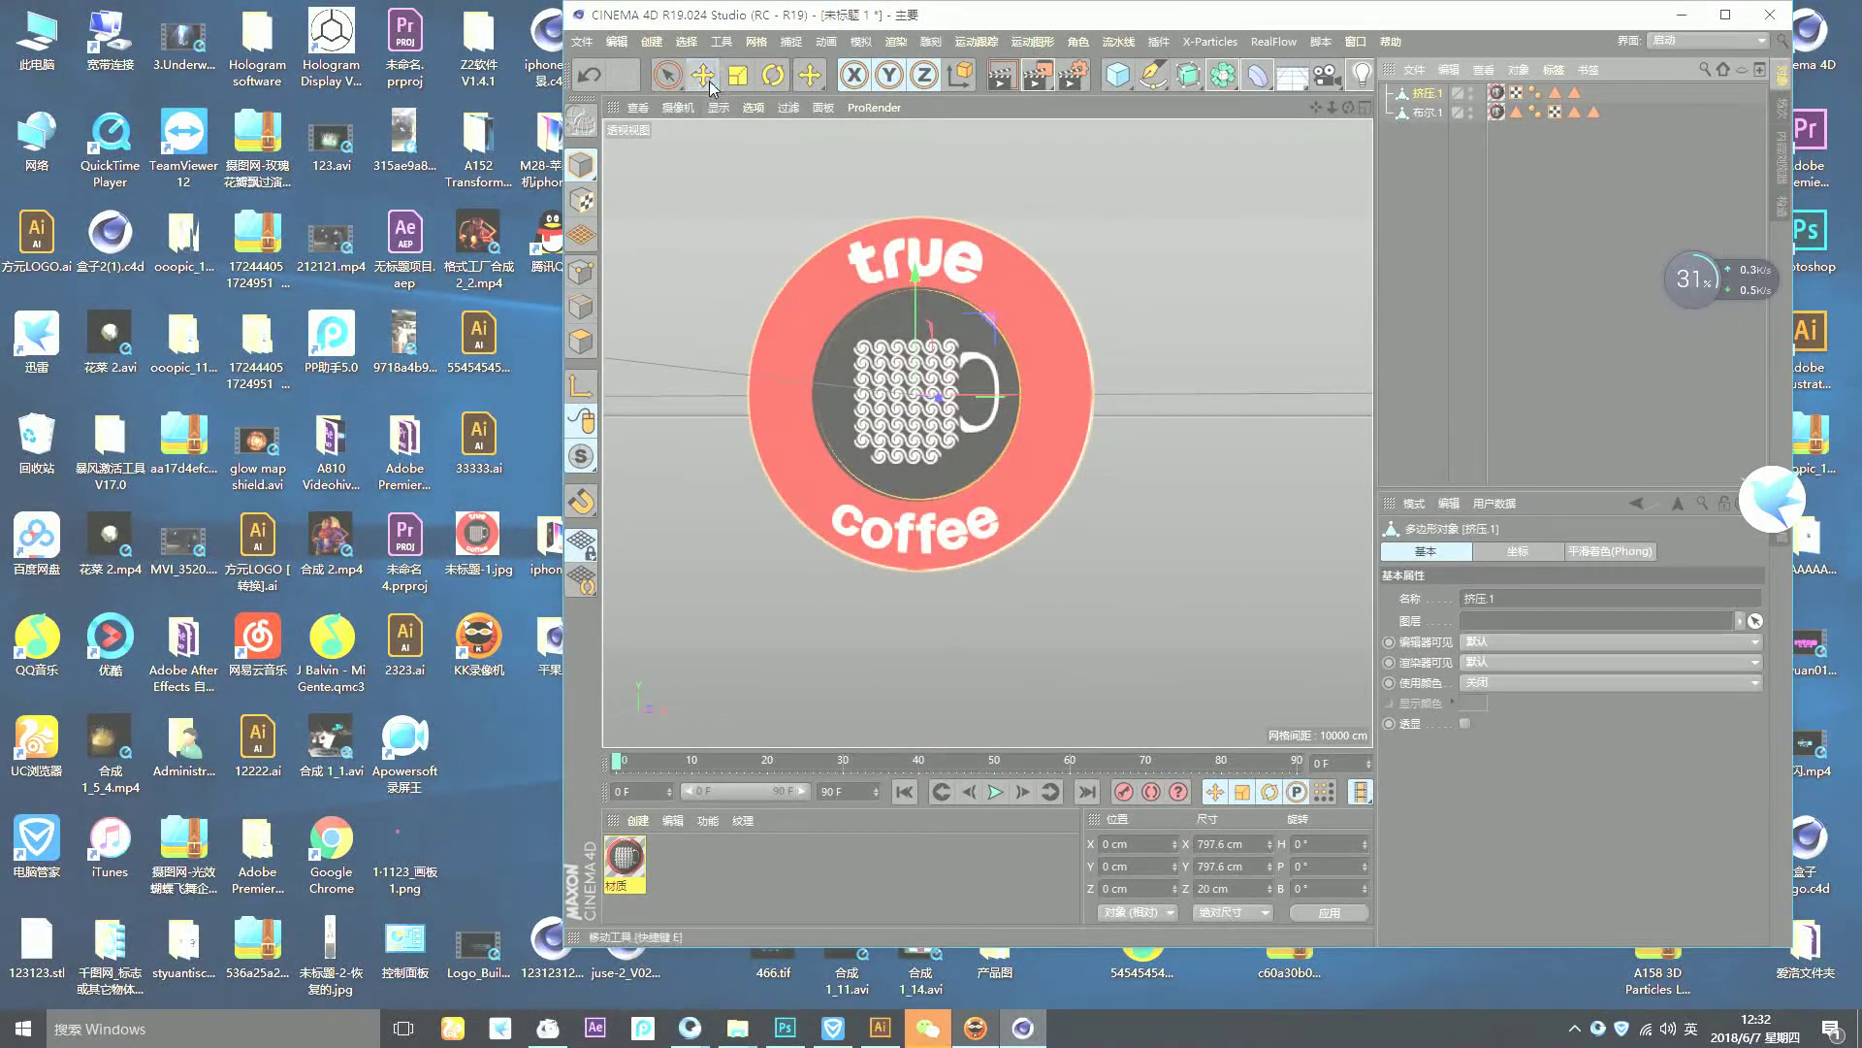
click(1424, 112)
mouse_move(994, 402)
mouse_down()
mouse_move(1164, 430)
mouse_move(1067, 432)
mouse_up()
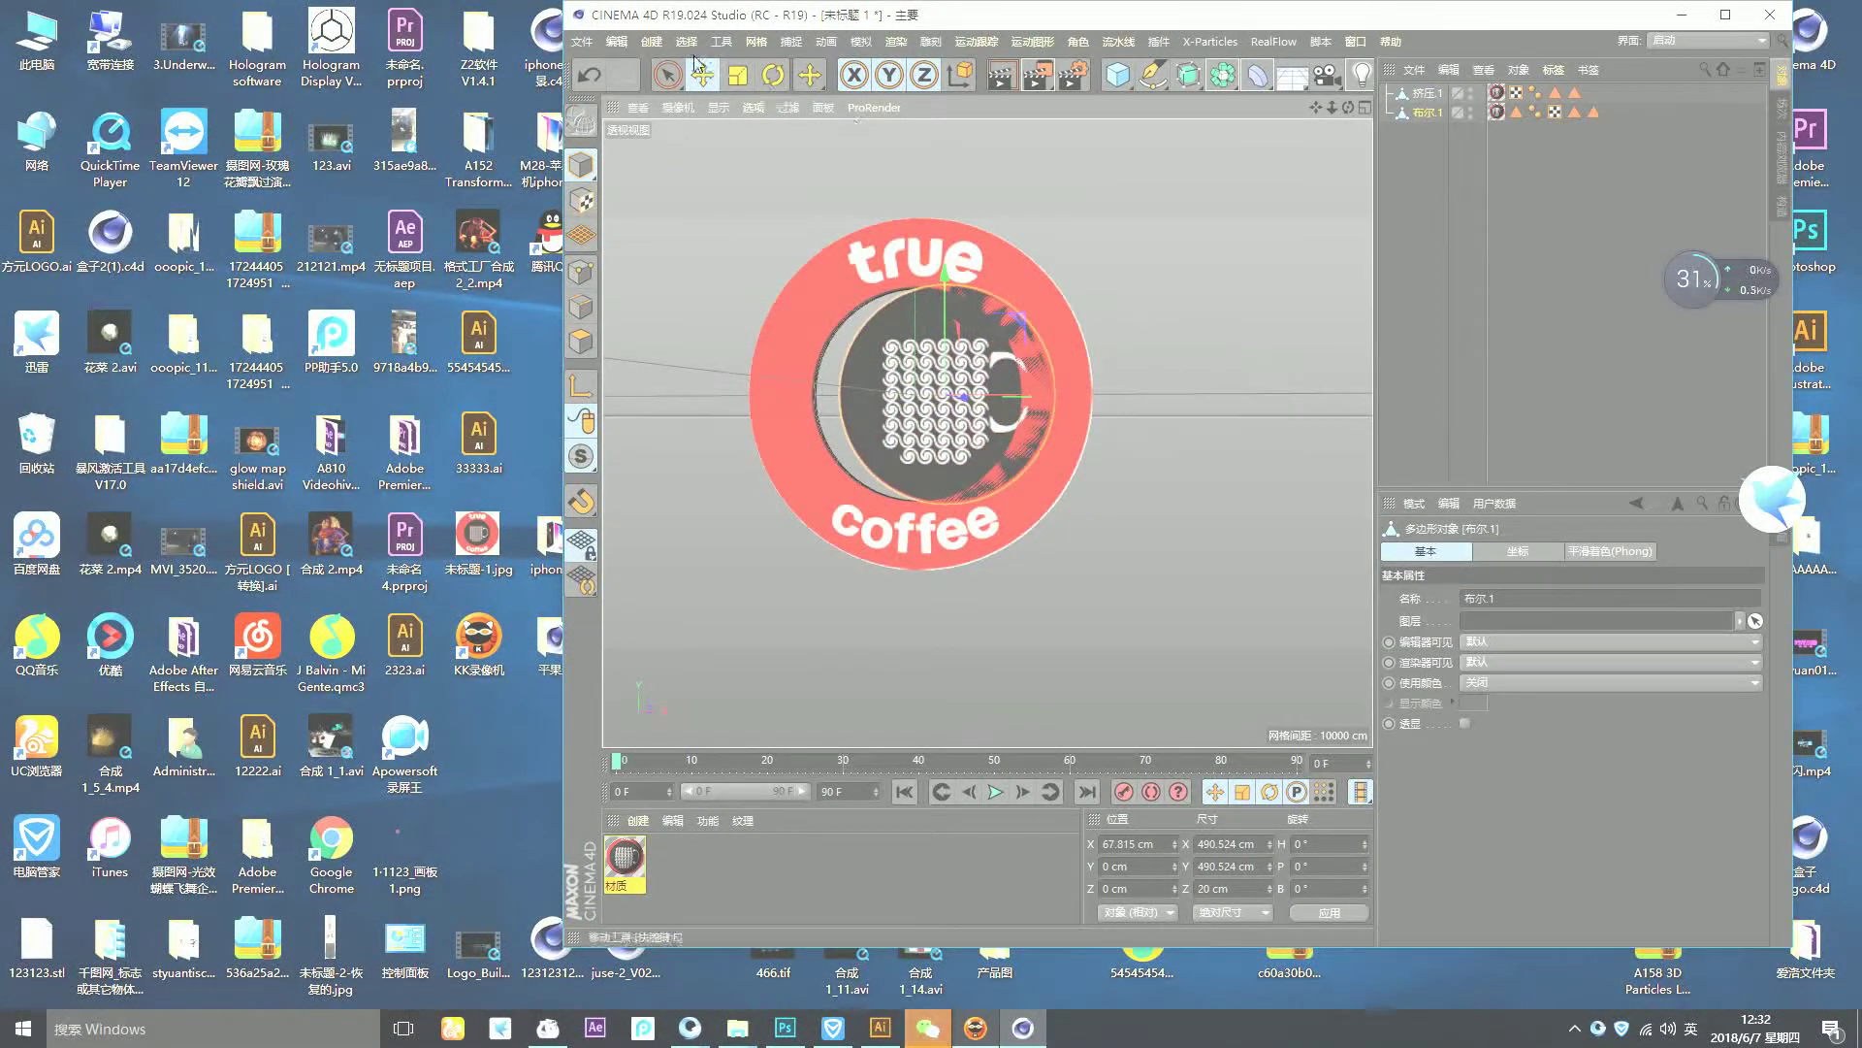
- Undo the disc's shift back to X 0 cm and extend the timeline to 200 frames
key(ctrl+z)
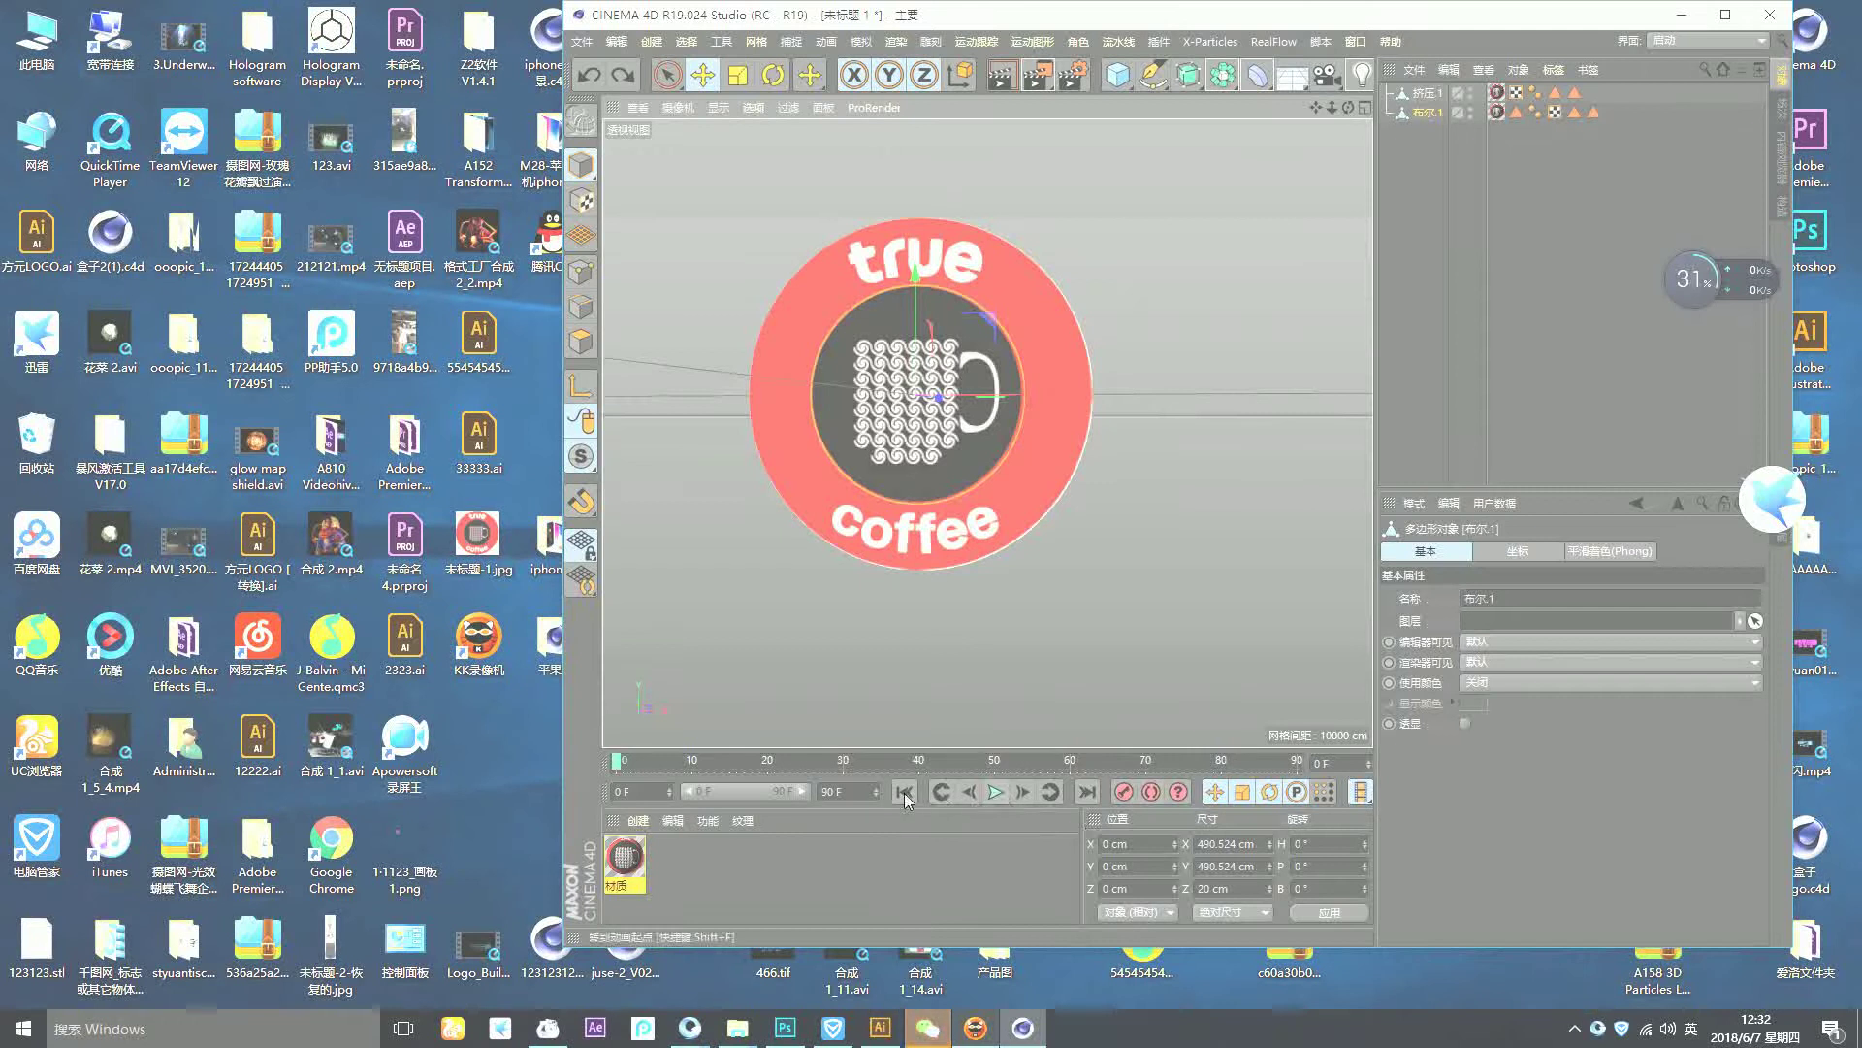
double_click(844, 791)
text(30)
text(00)
key(Return)
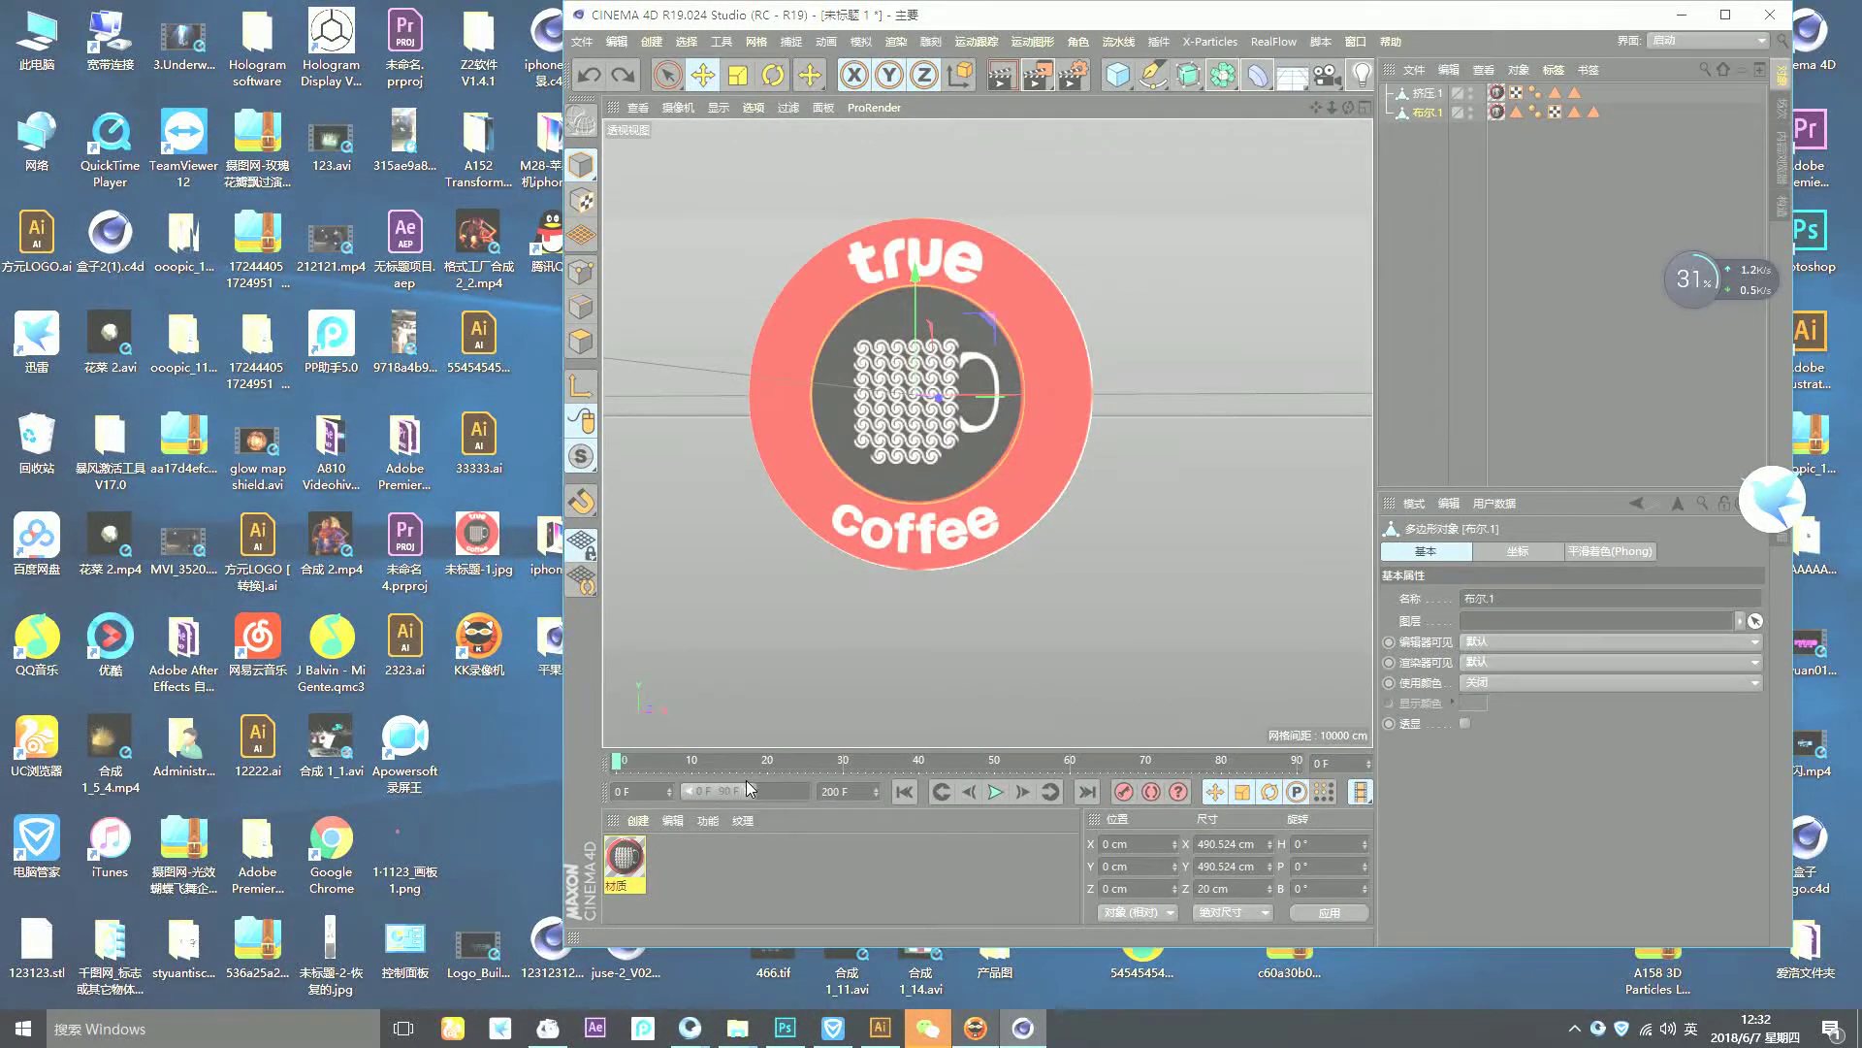
drag(740, 789, 893, 818)
drag(741, 793, 683, 791)
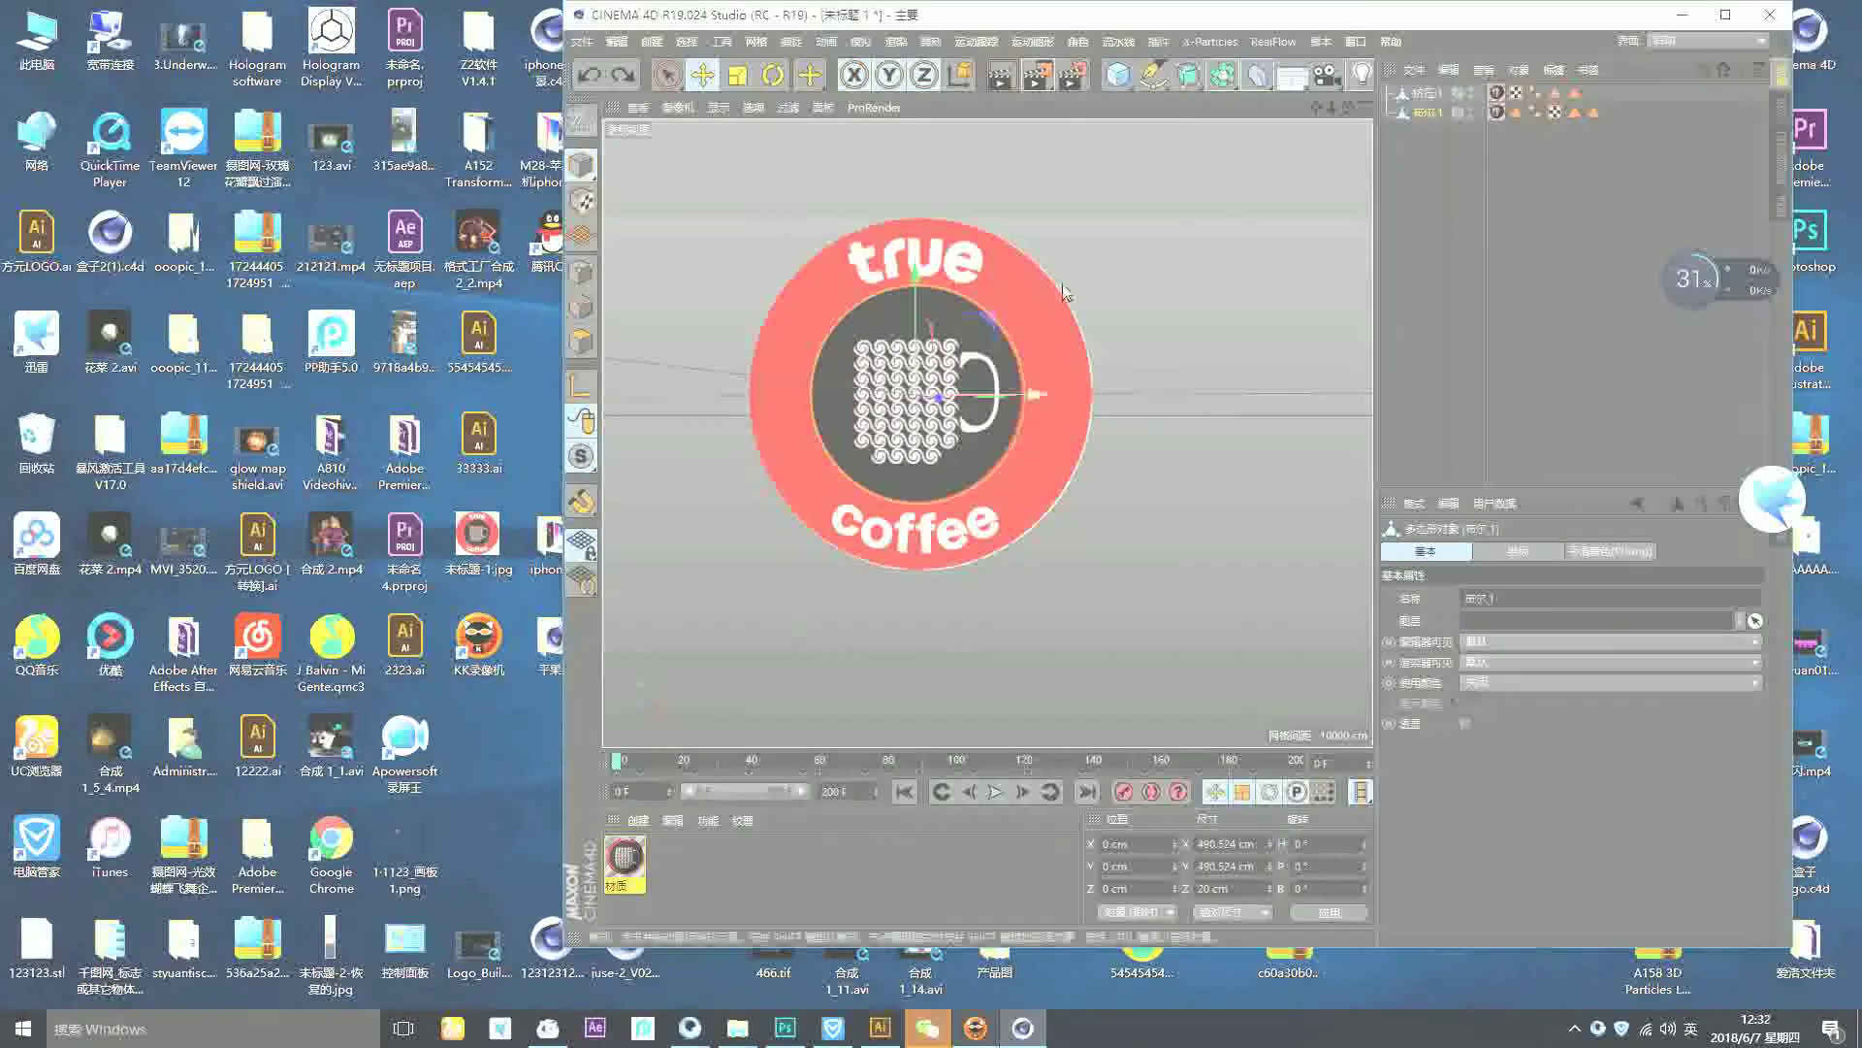
- Maximize the Cinema 4D window and hide the cup disc 布尔.1 in the editor
double_click(1183, 15)
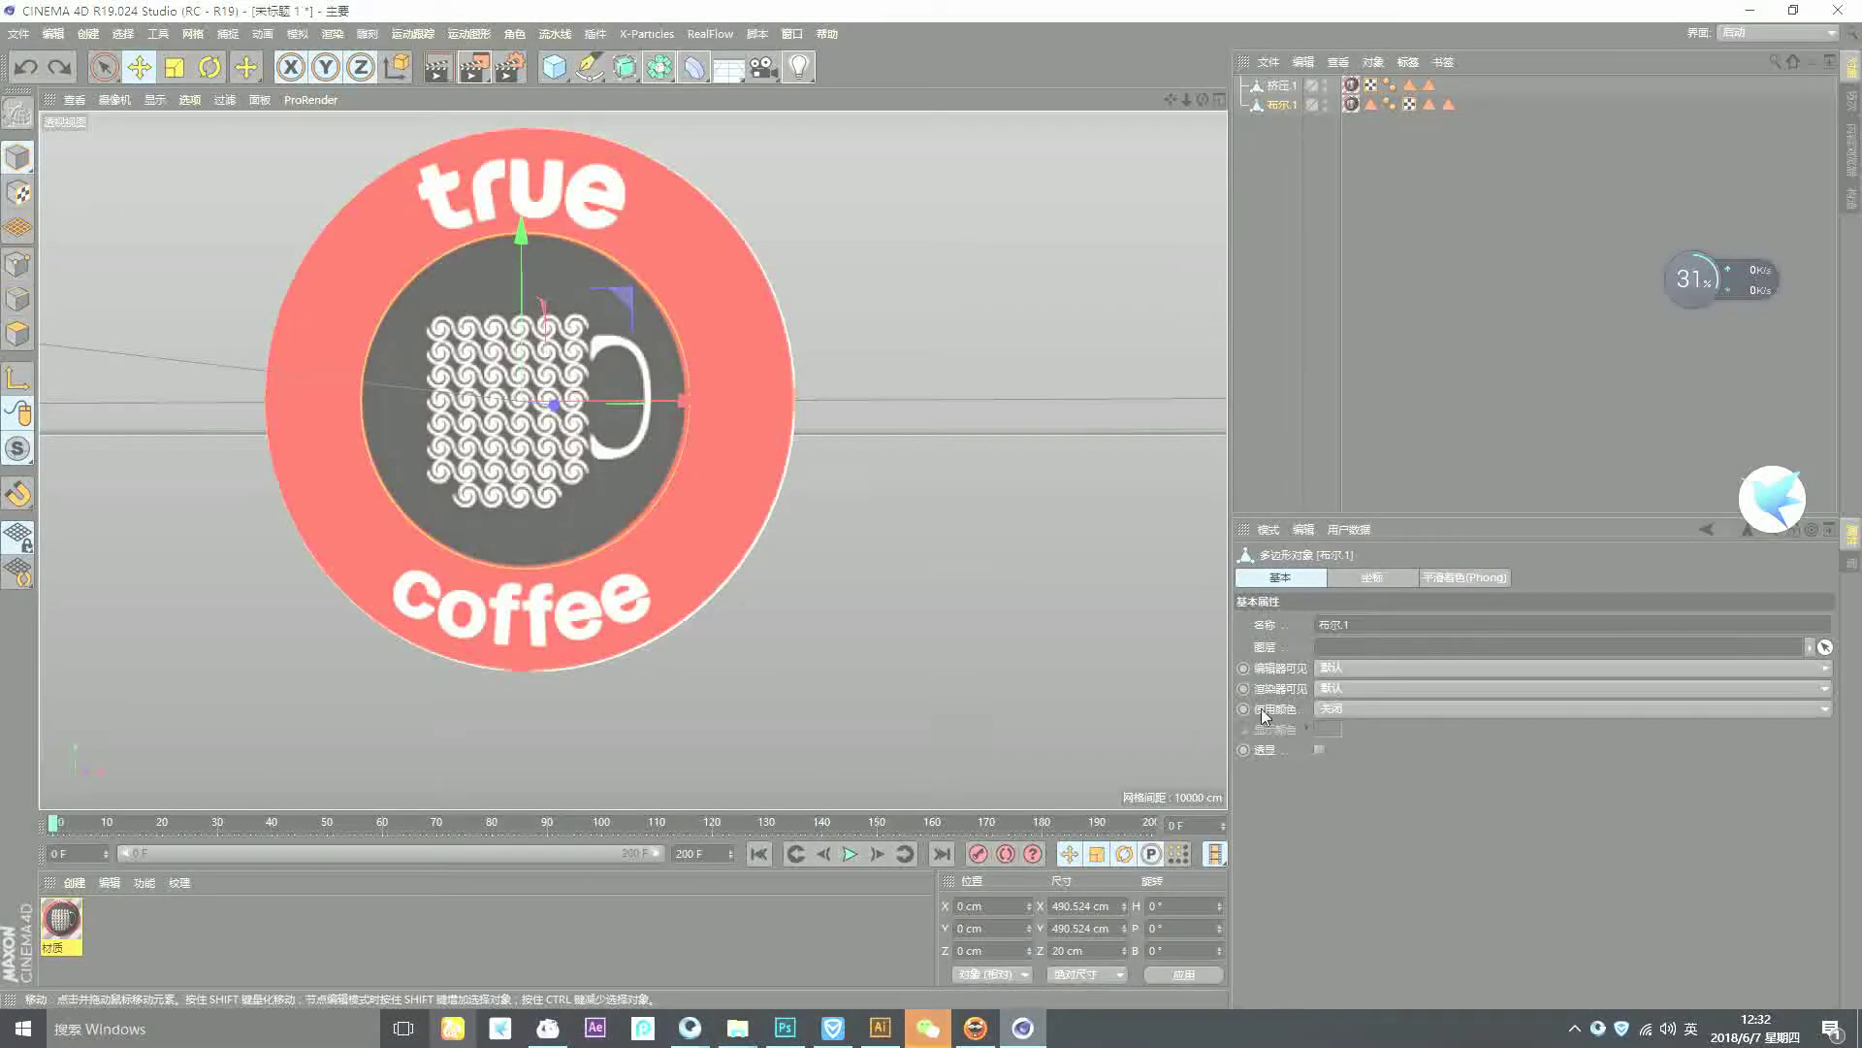
scroll(941, 545, down, 2)
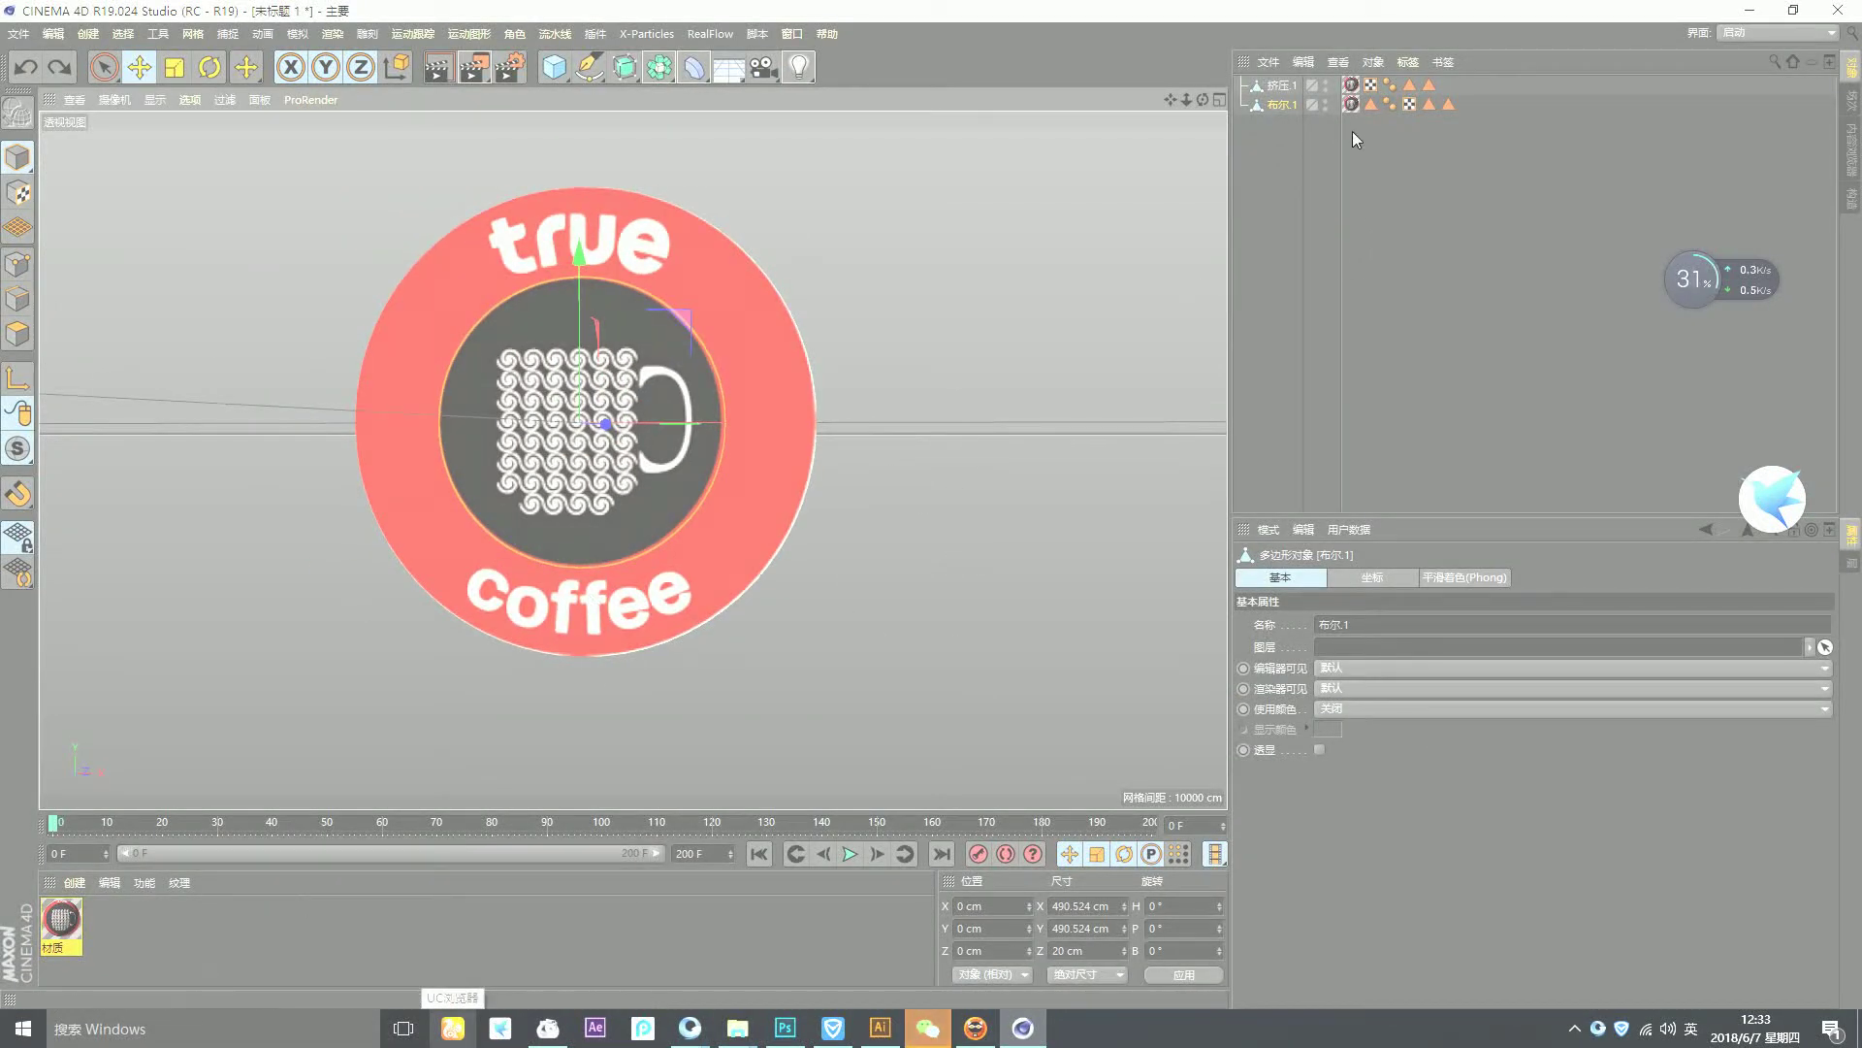
double_click(1326, 101)
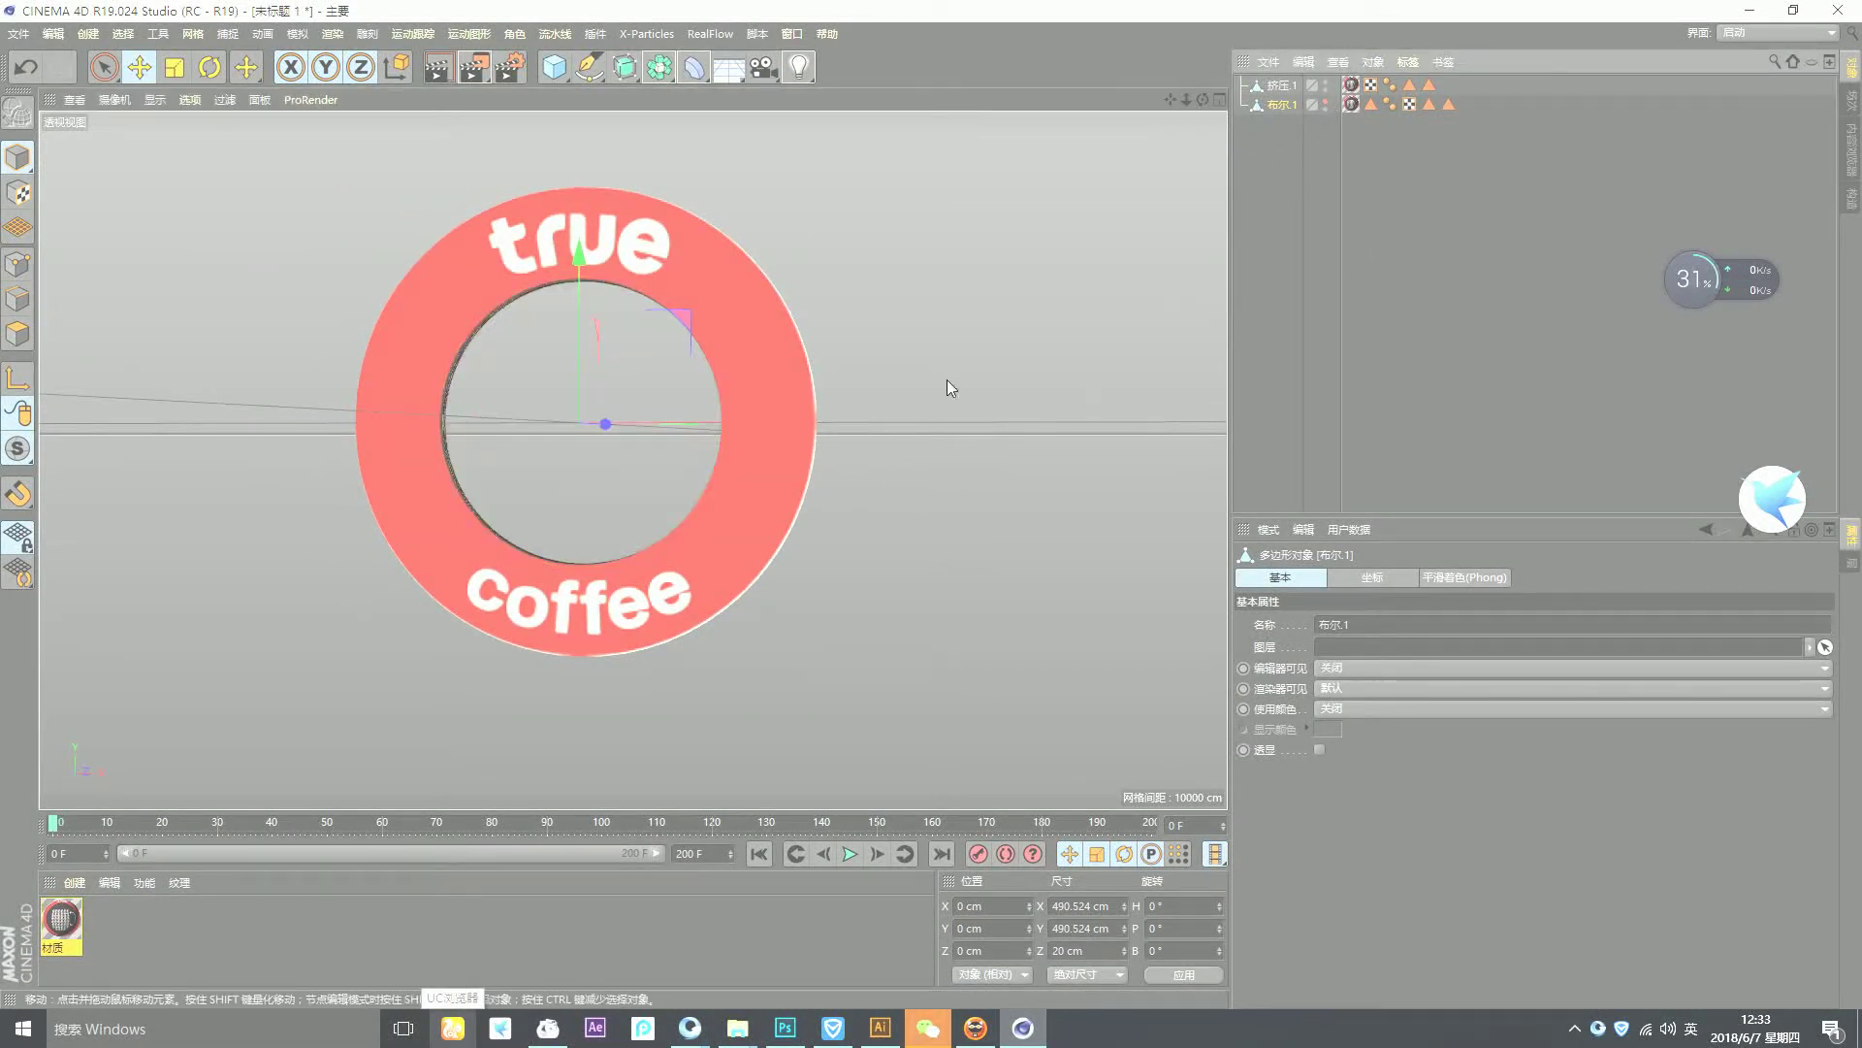
- Turn on Auto Keying, put the playhead at frame 30 and select the ring 挤压.1
click(115, 825)
drag(214, 840, 45, 849)
click(977, 854)
drag(222, 824, 217, 824)
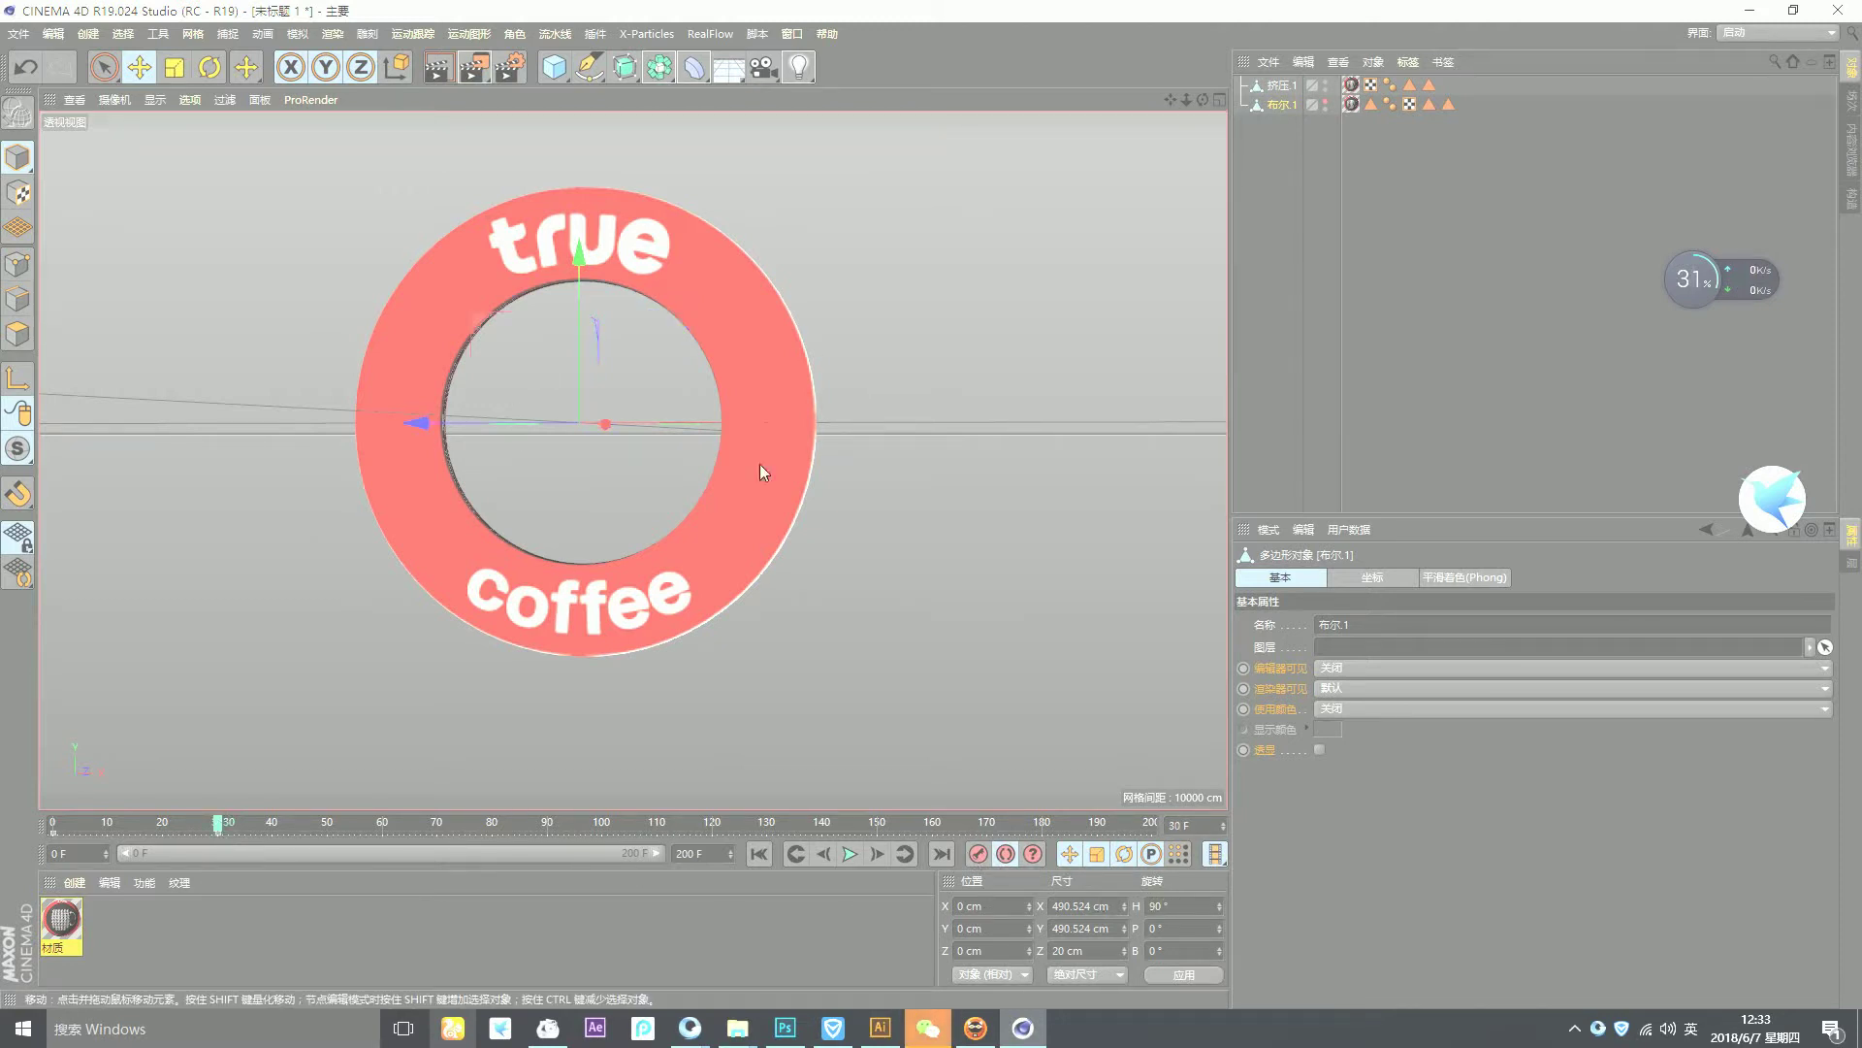
click(591, 528)
click(1291, 105)
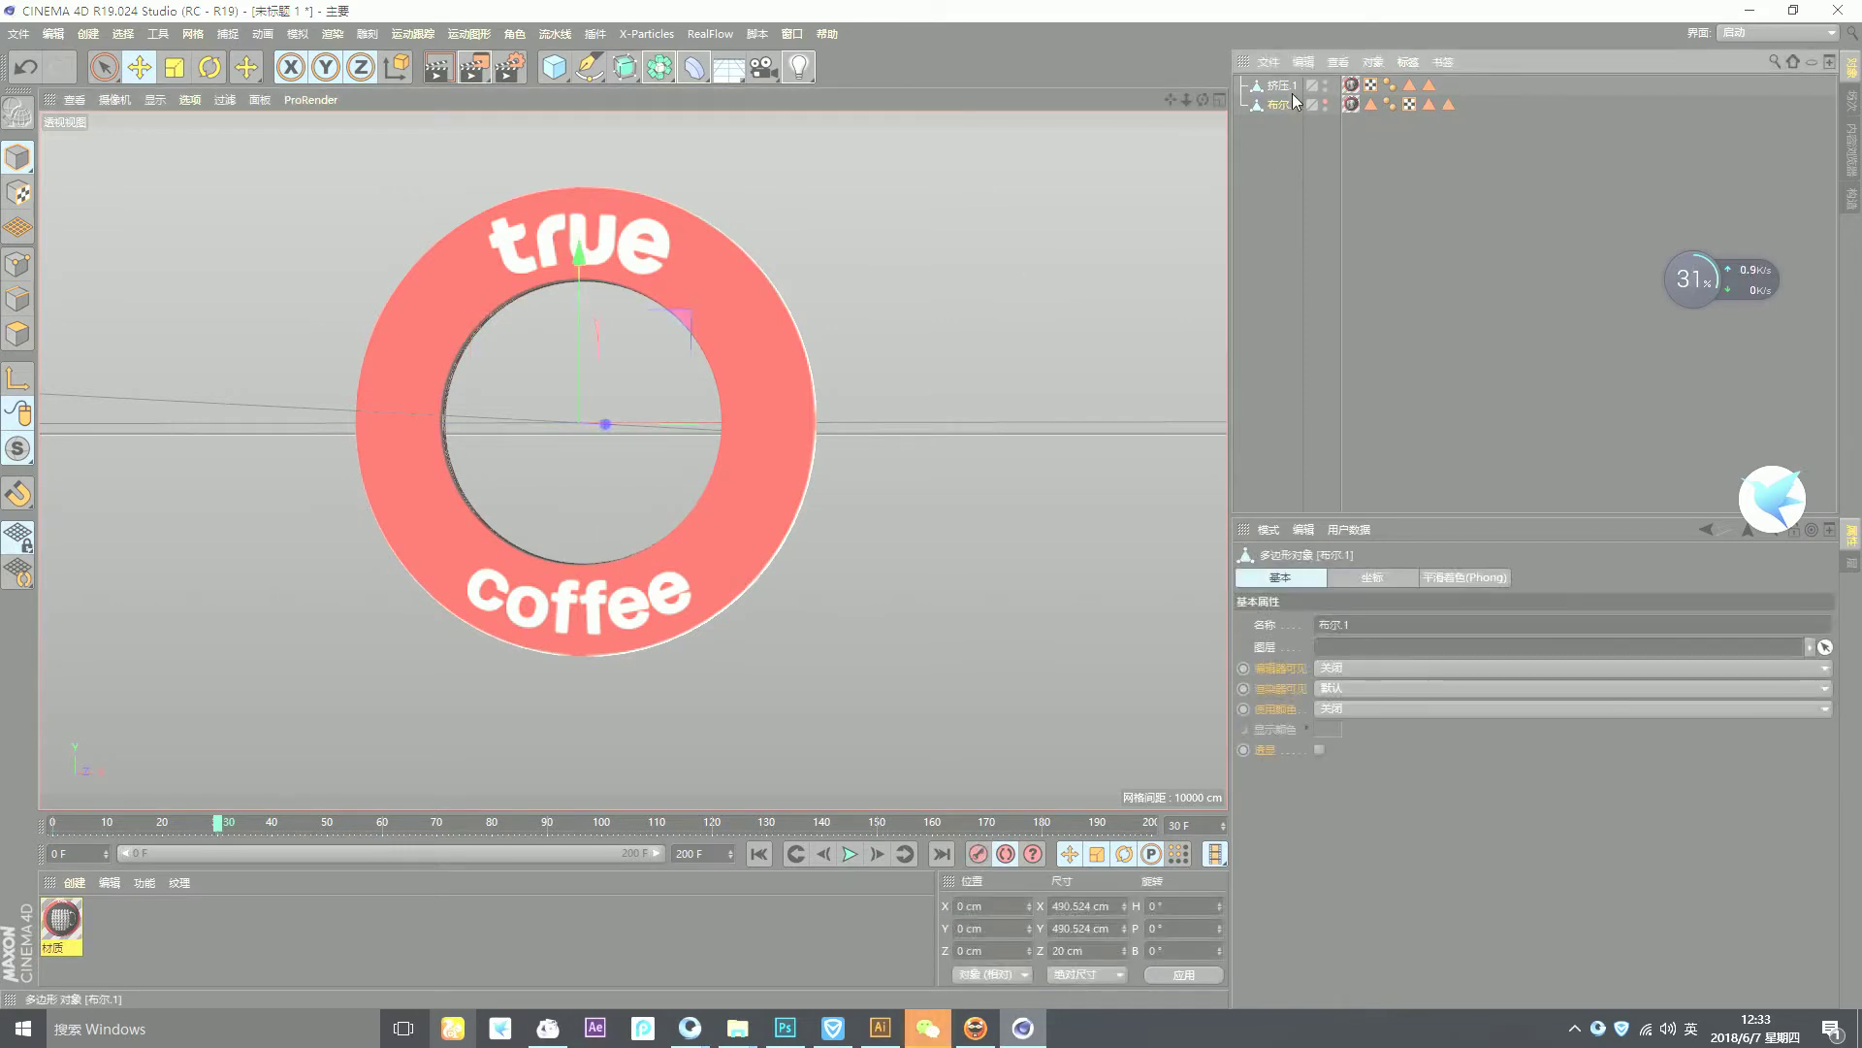
- Key the ring's heading at 90° on frame 30 and 360° on frame 60, then scrub
double_click(1164, 905)
text(90)
key(Return)
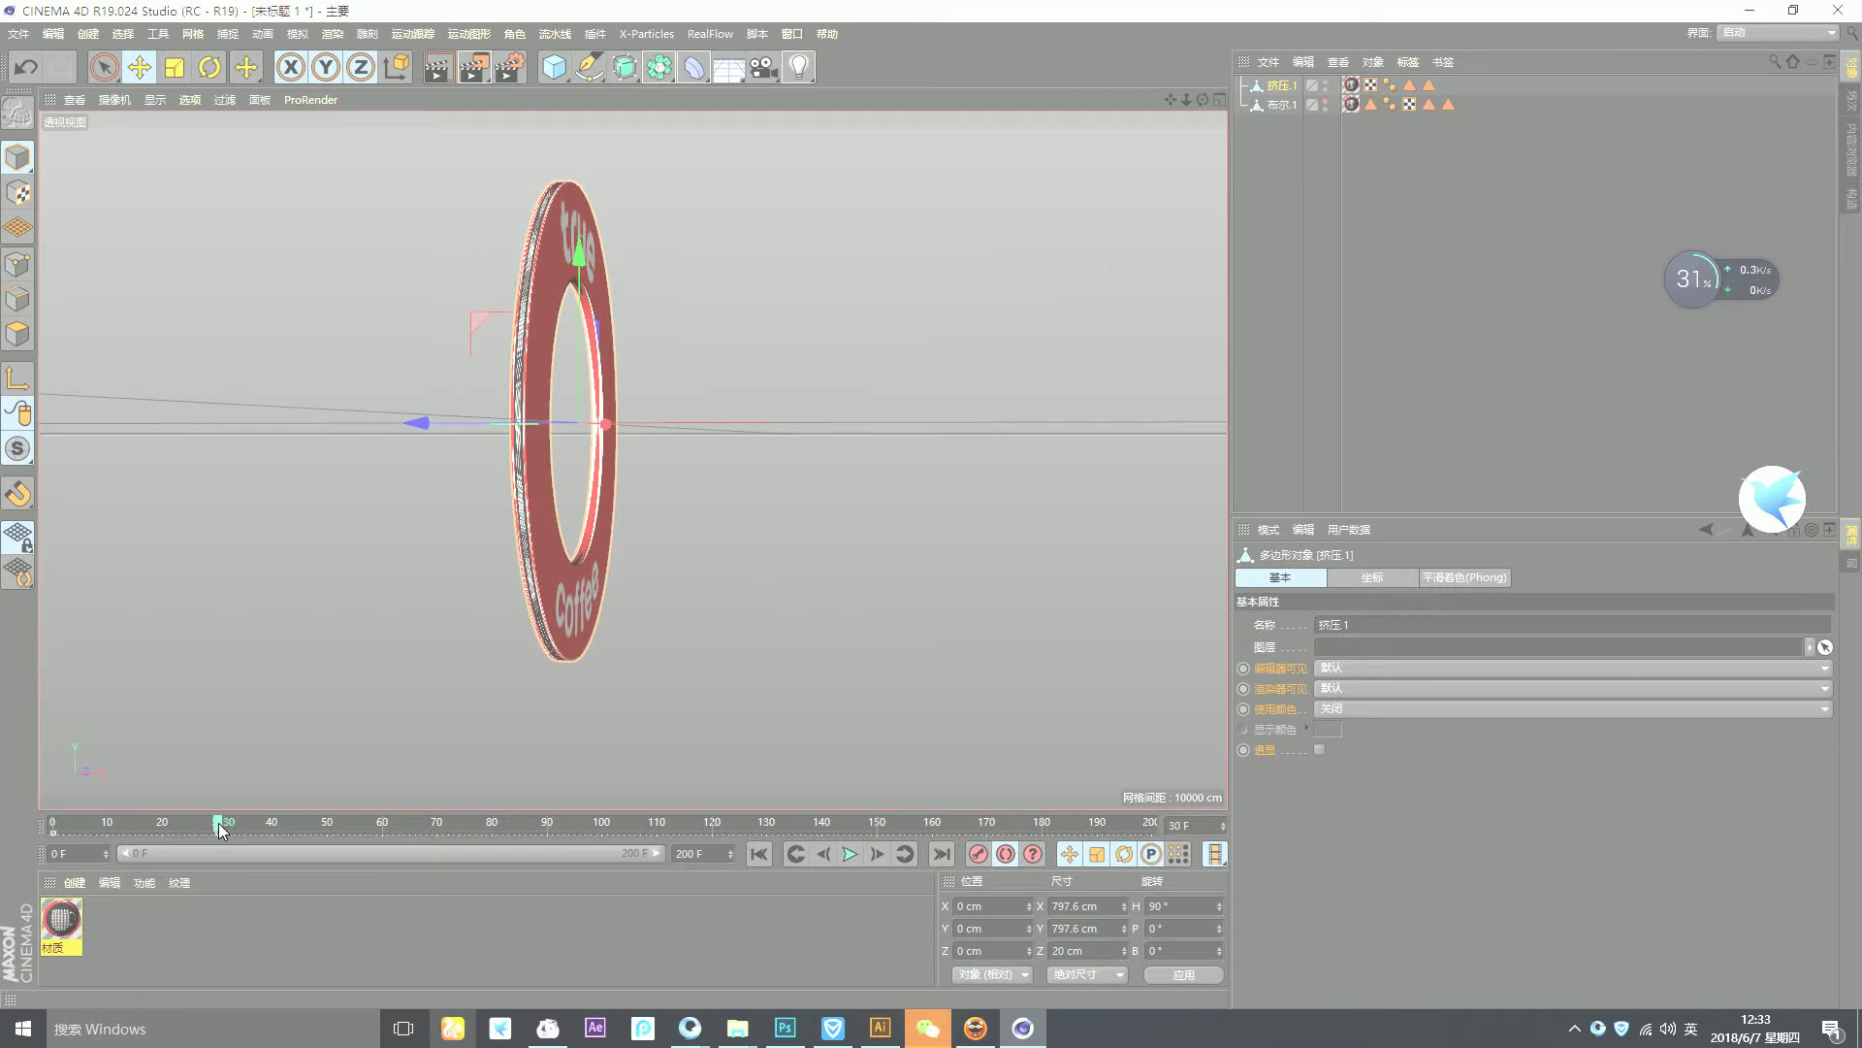
drag(359, 831, 381, 830)
text(0)
key(Return)
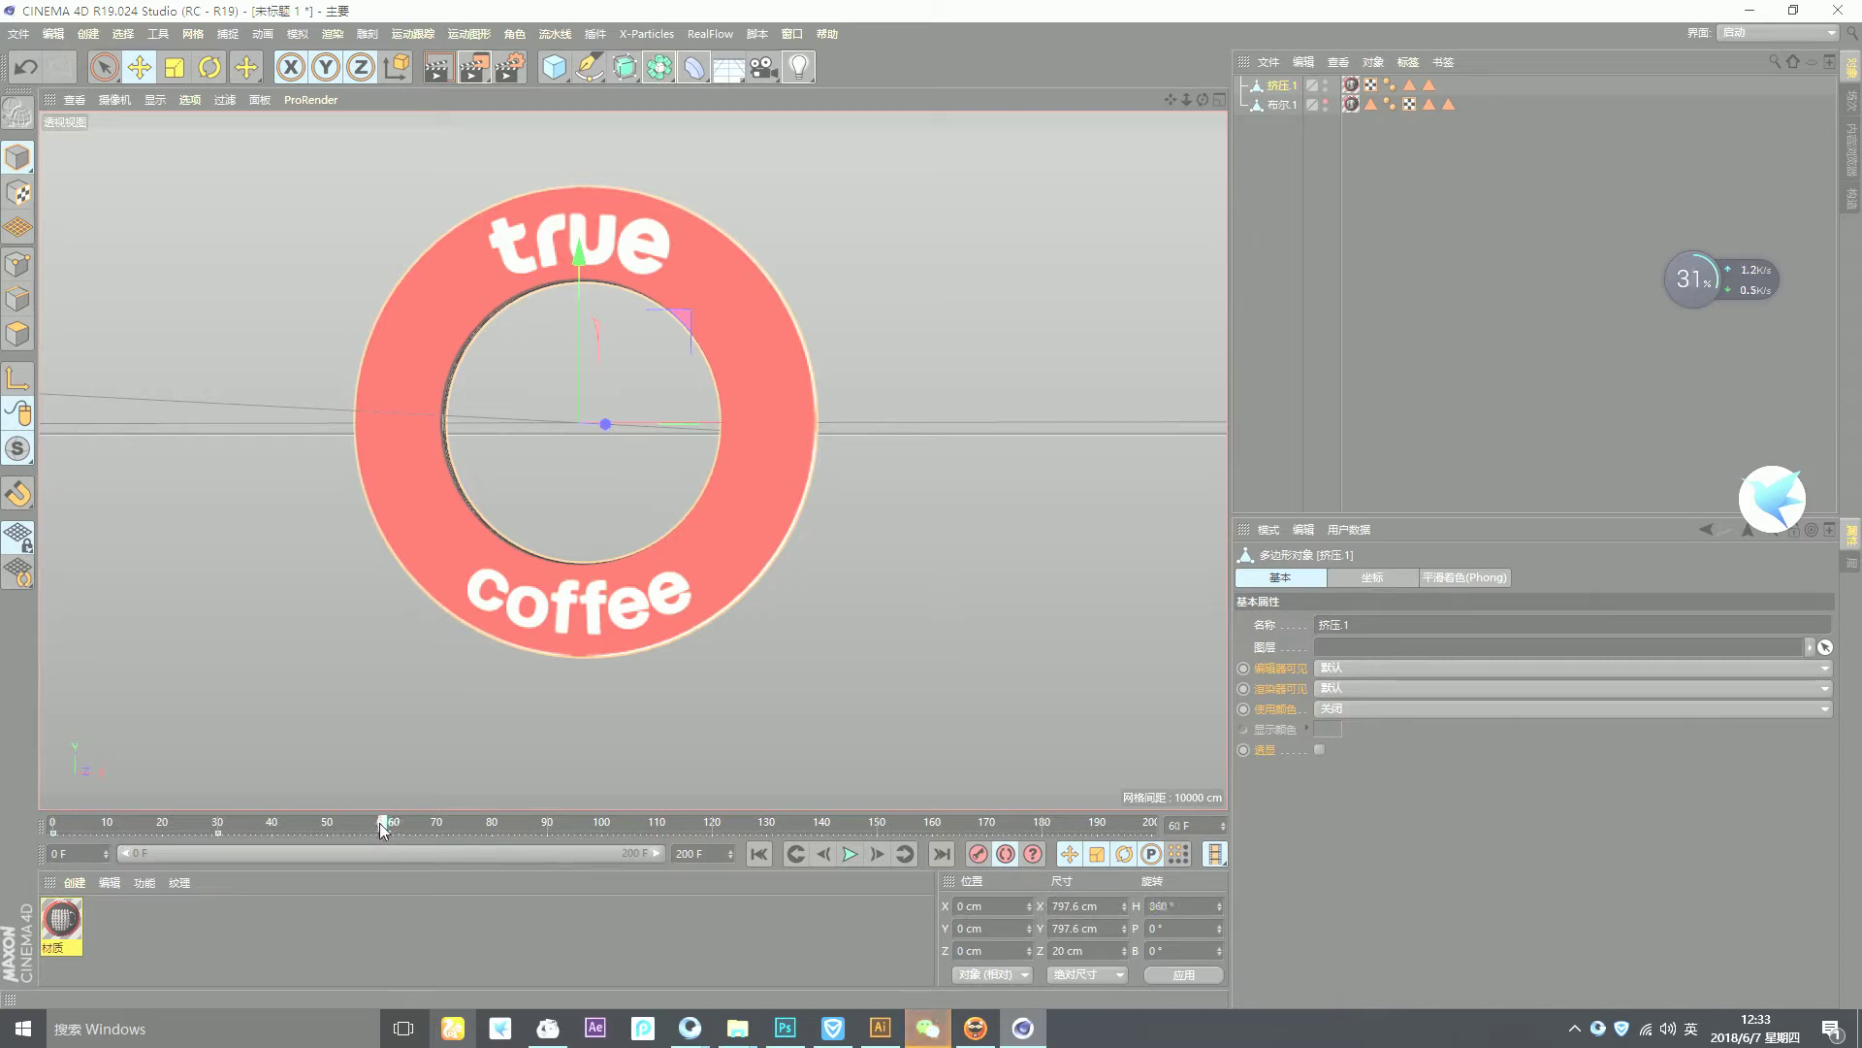
drag(383, 829, 224, 847)
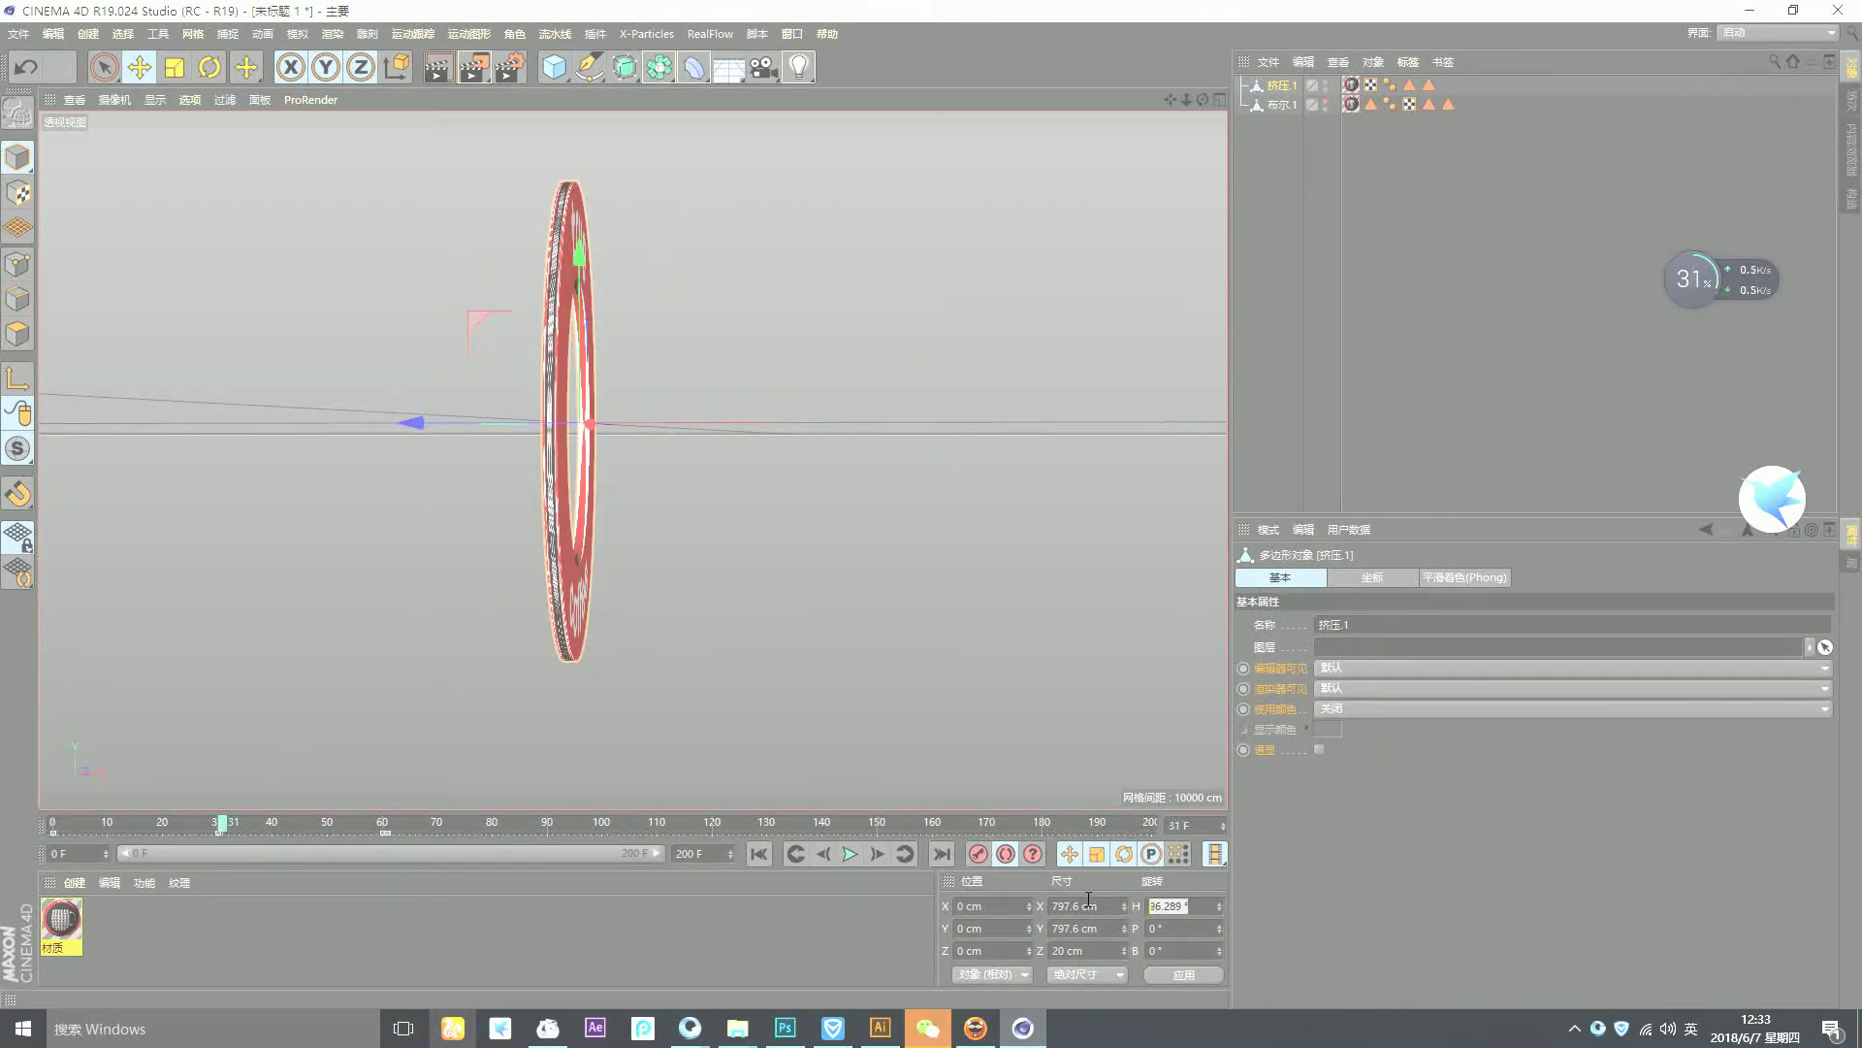
key(Return)
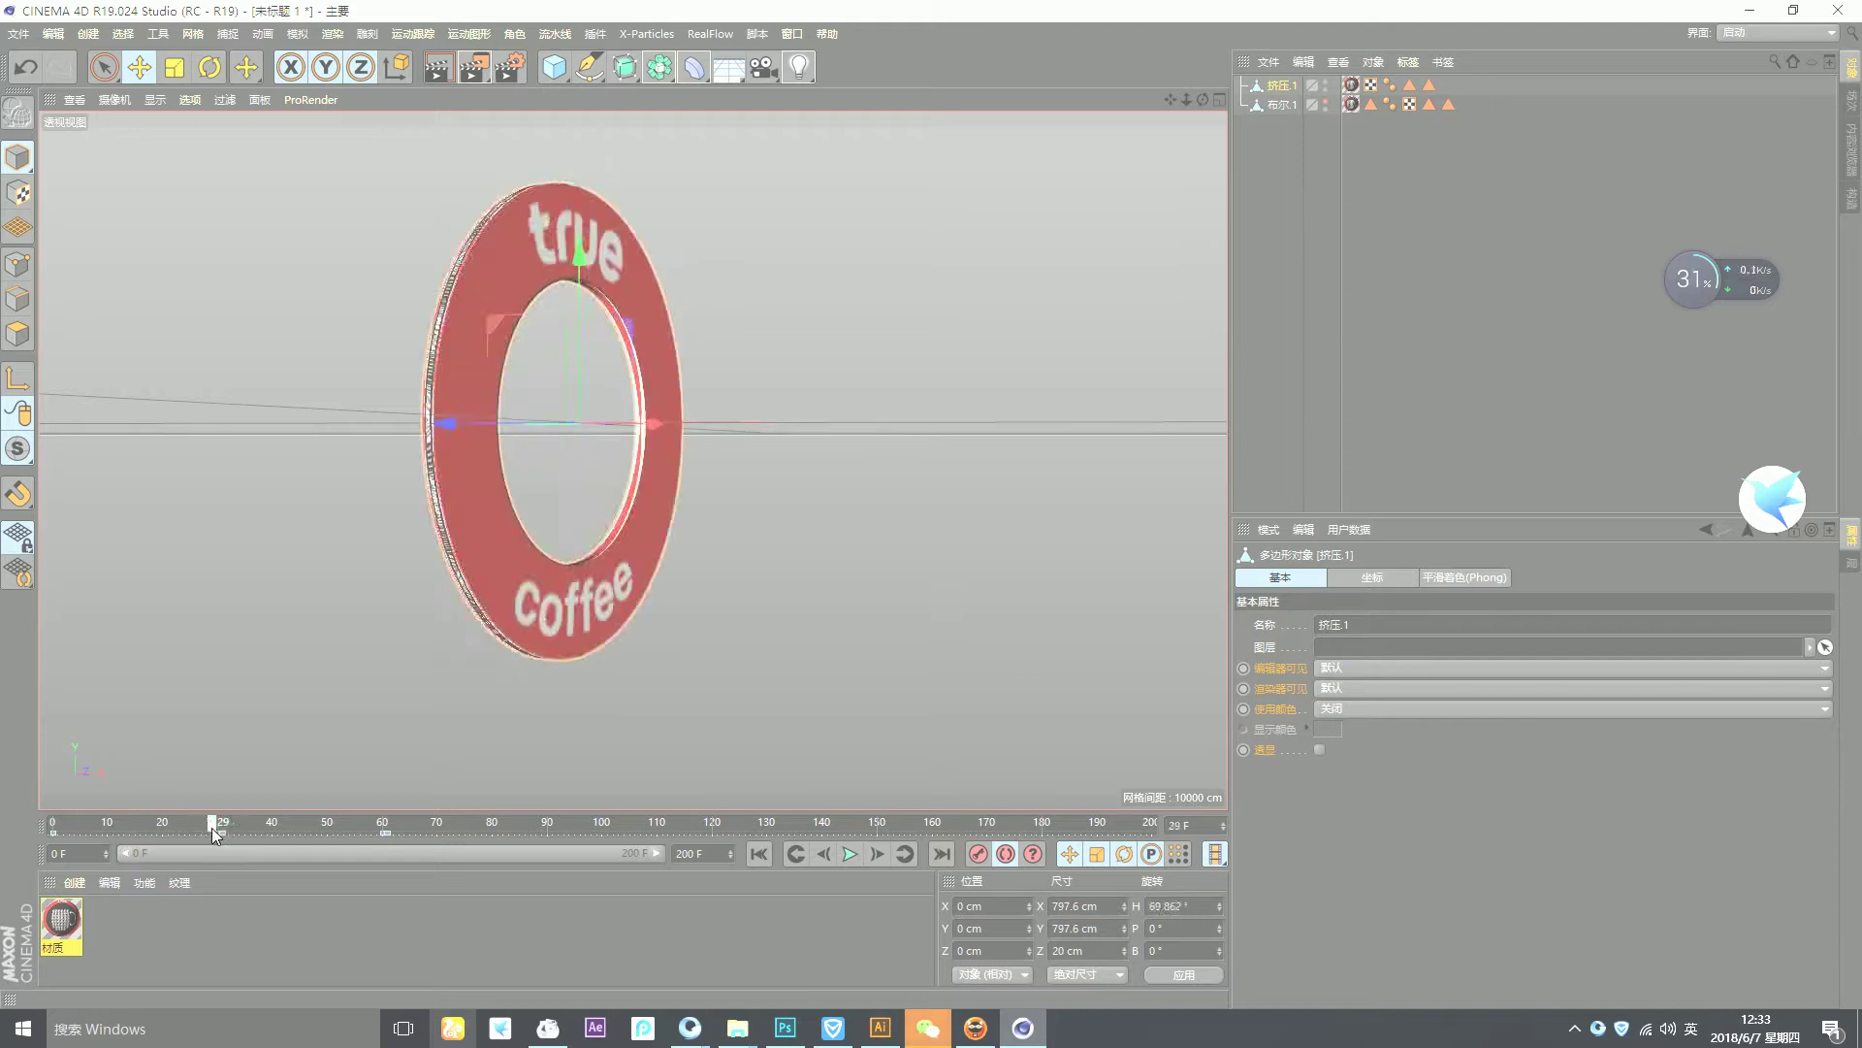
mouse_move(217, 836)
mouse_down()
mouse_move(396, 829)
mouse_move(271, 831)
mouse_move(224, 865)
mouse_move(382, 853)
mouse_up()
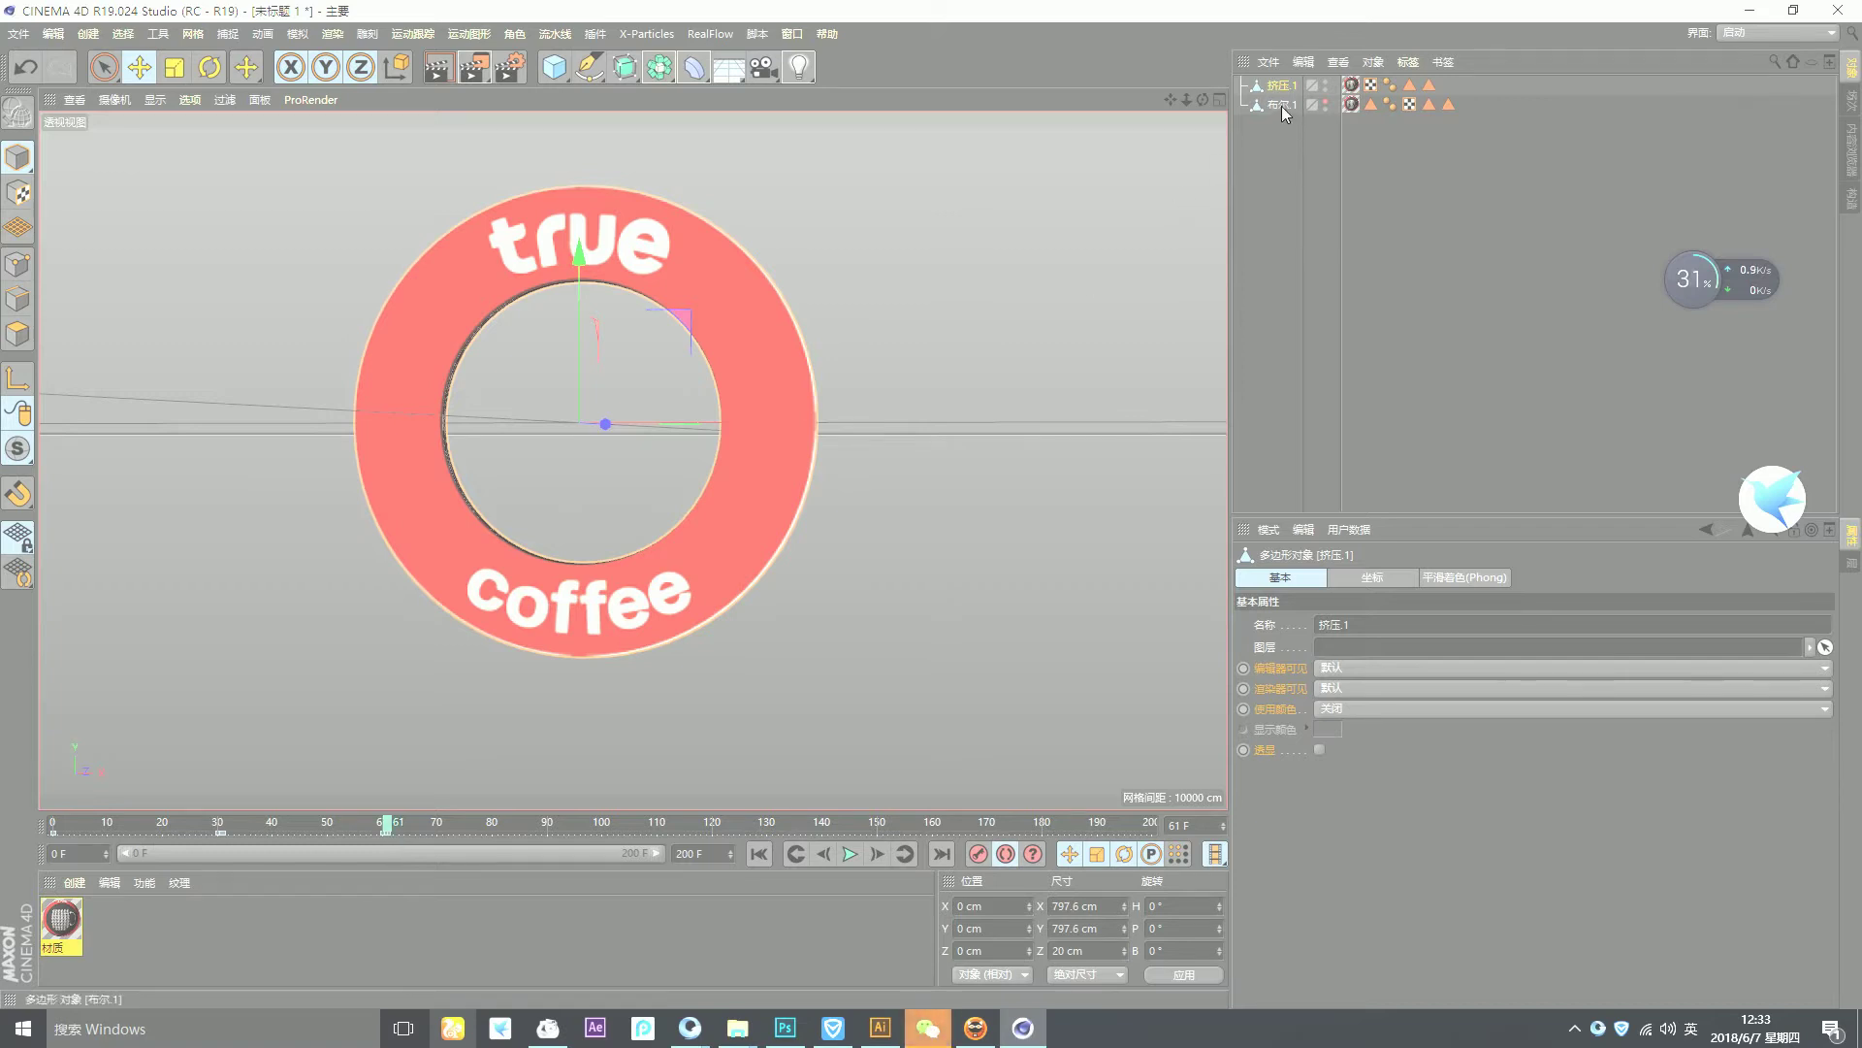
- Hide the ring, move to frame 91 and select the cup disc 布尔.1
click(1327, 86)
click(1326, 86)
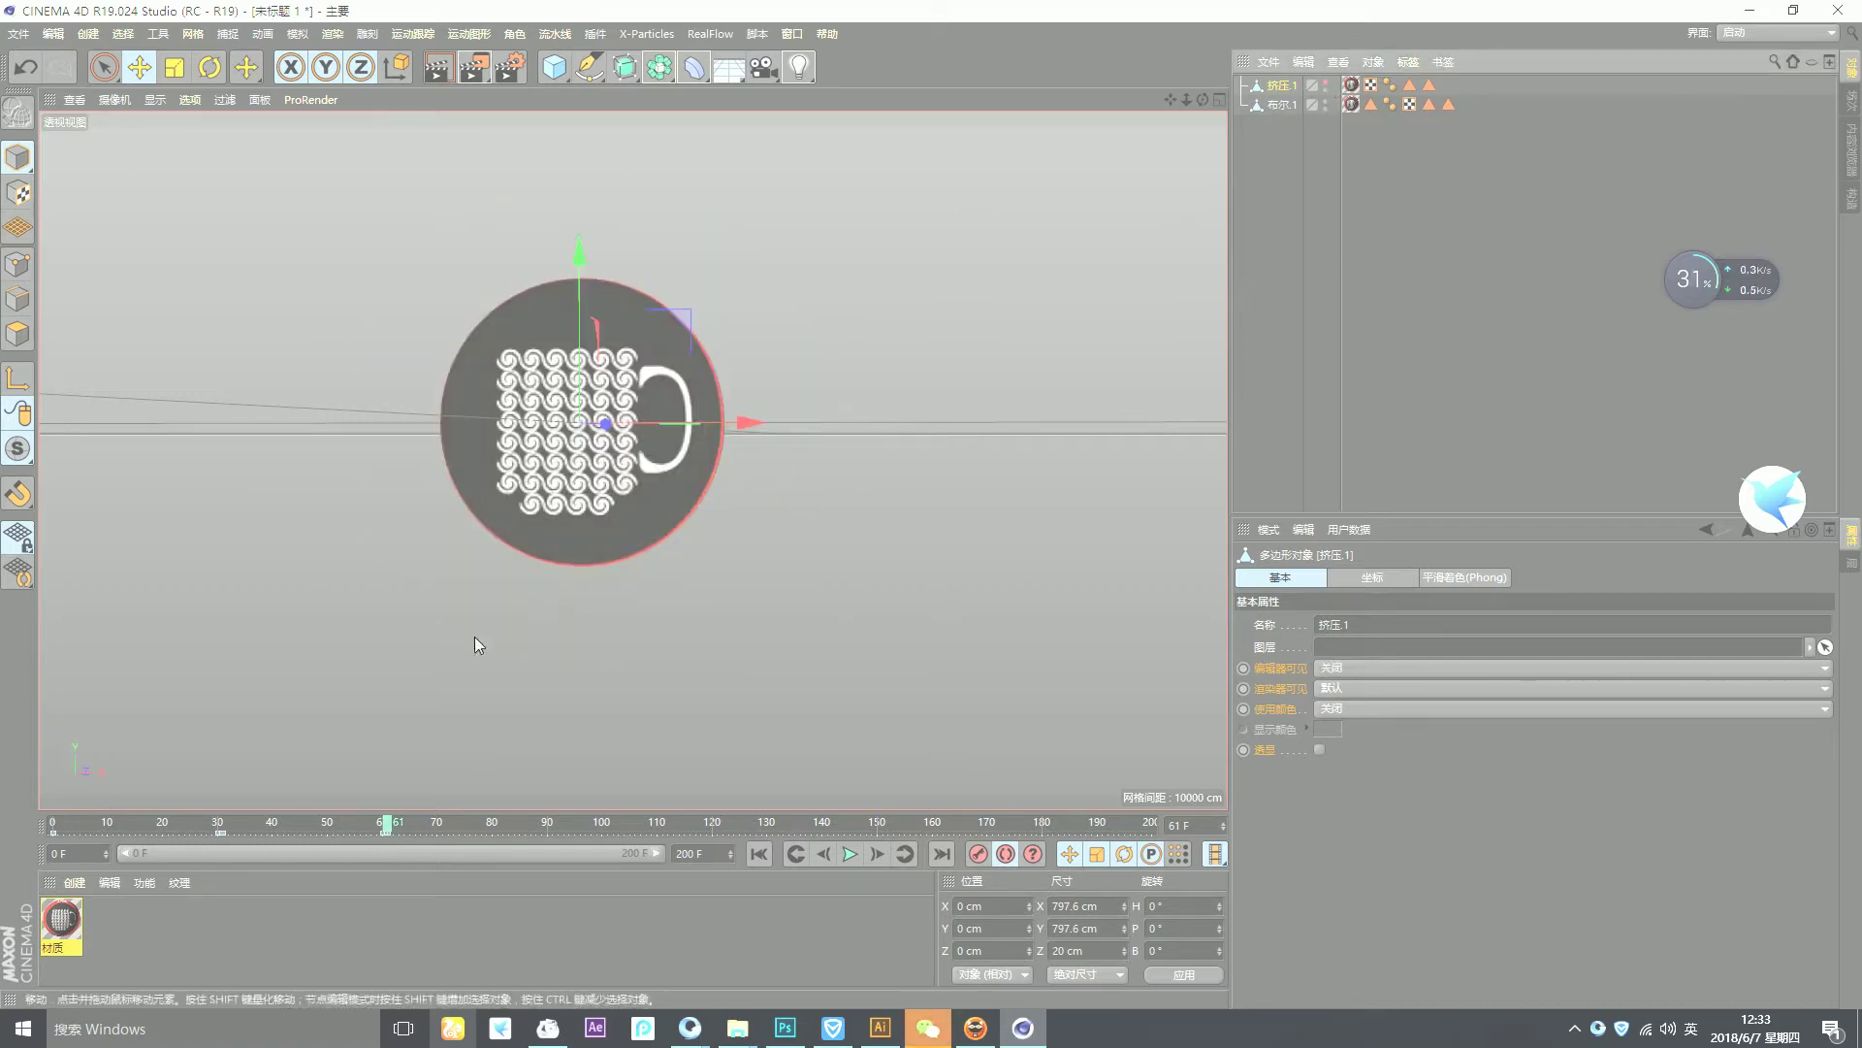
drag(389, 832, 559, 849)
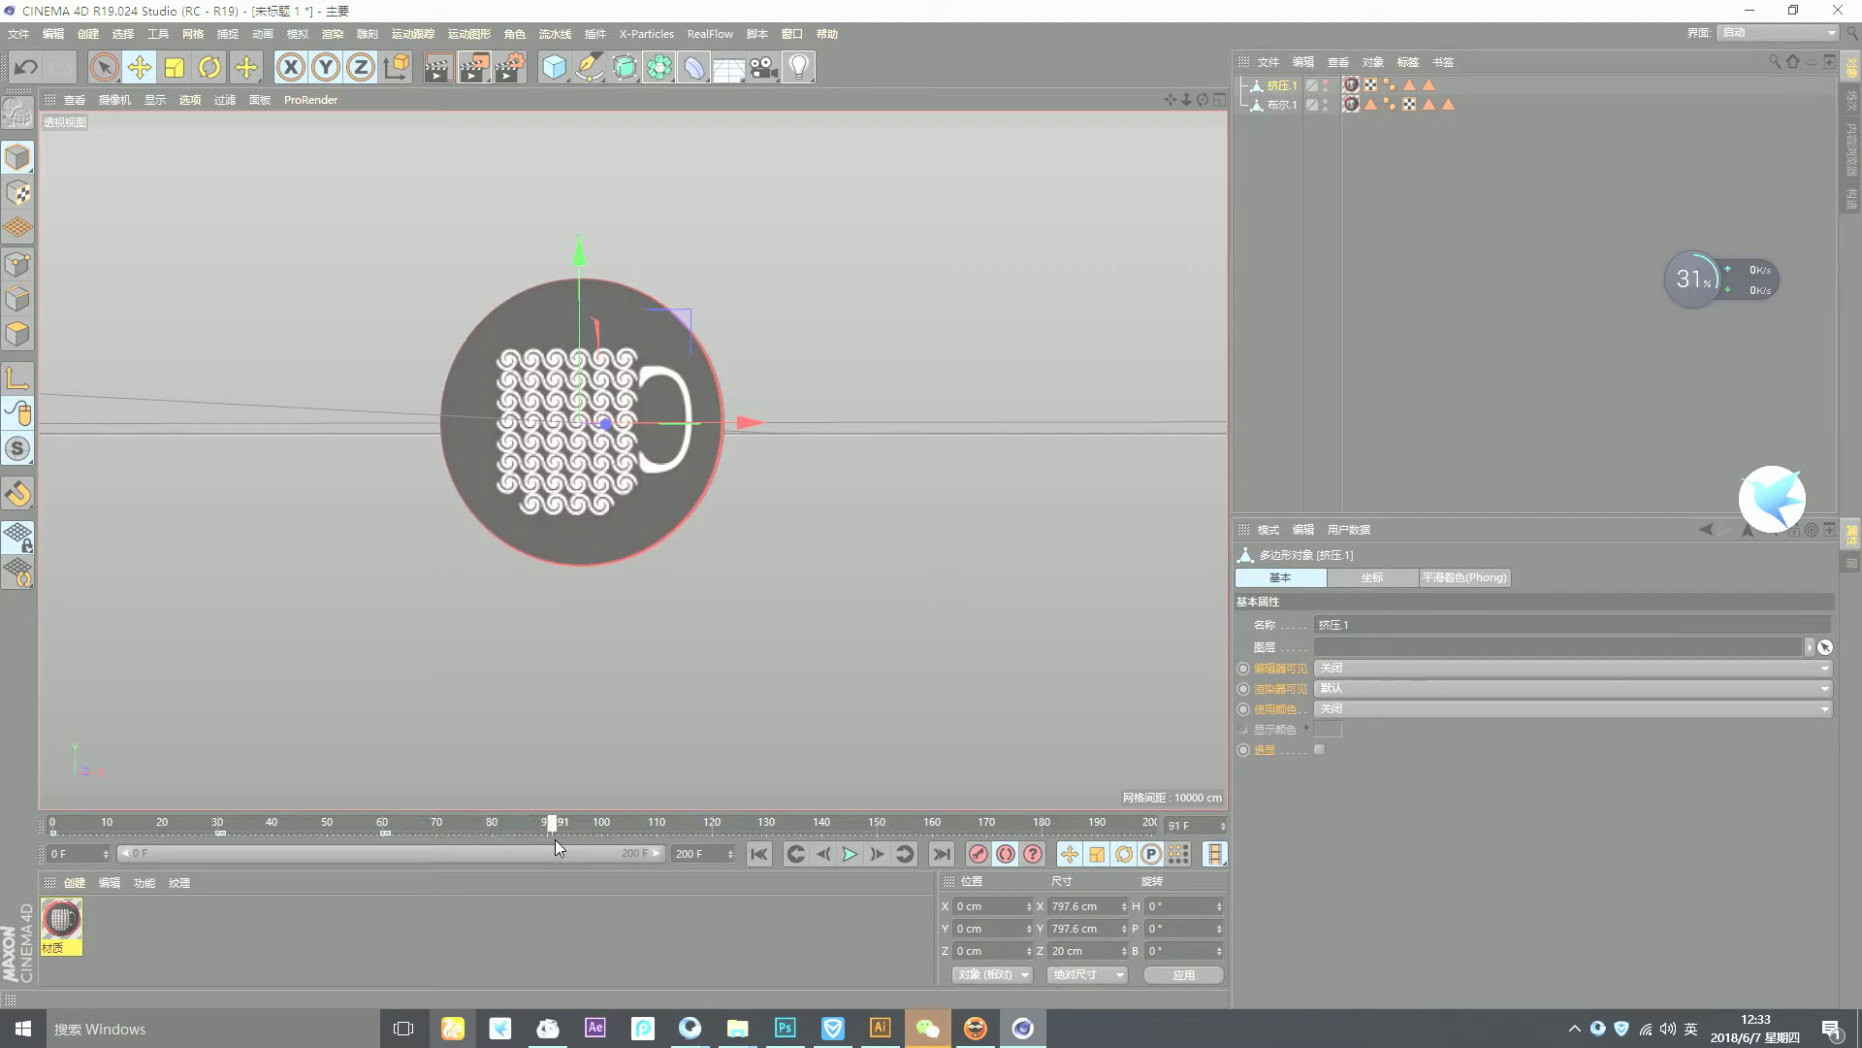
click(1286, 103)
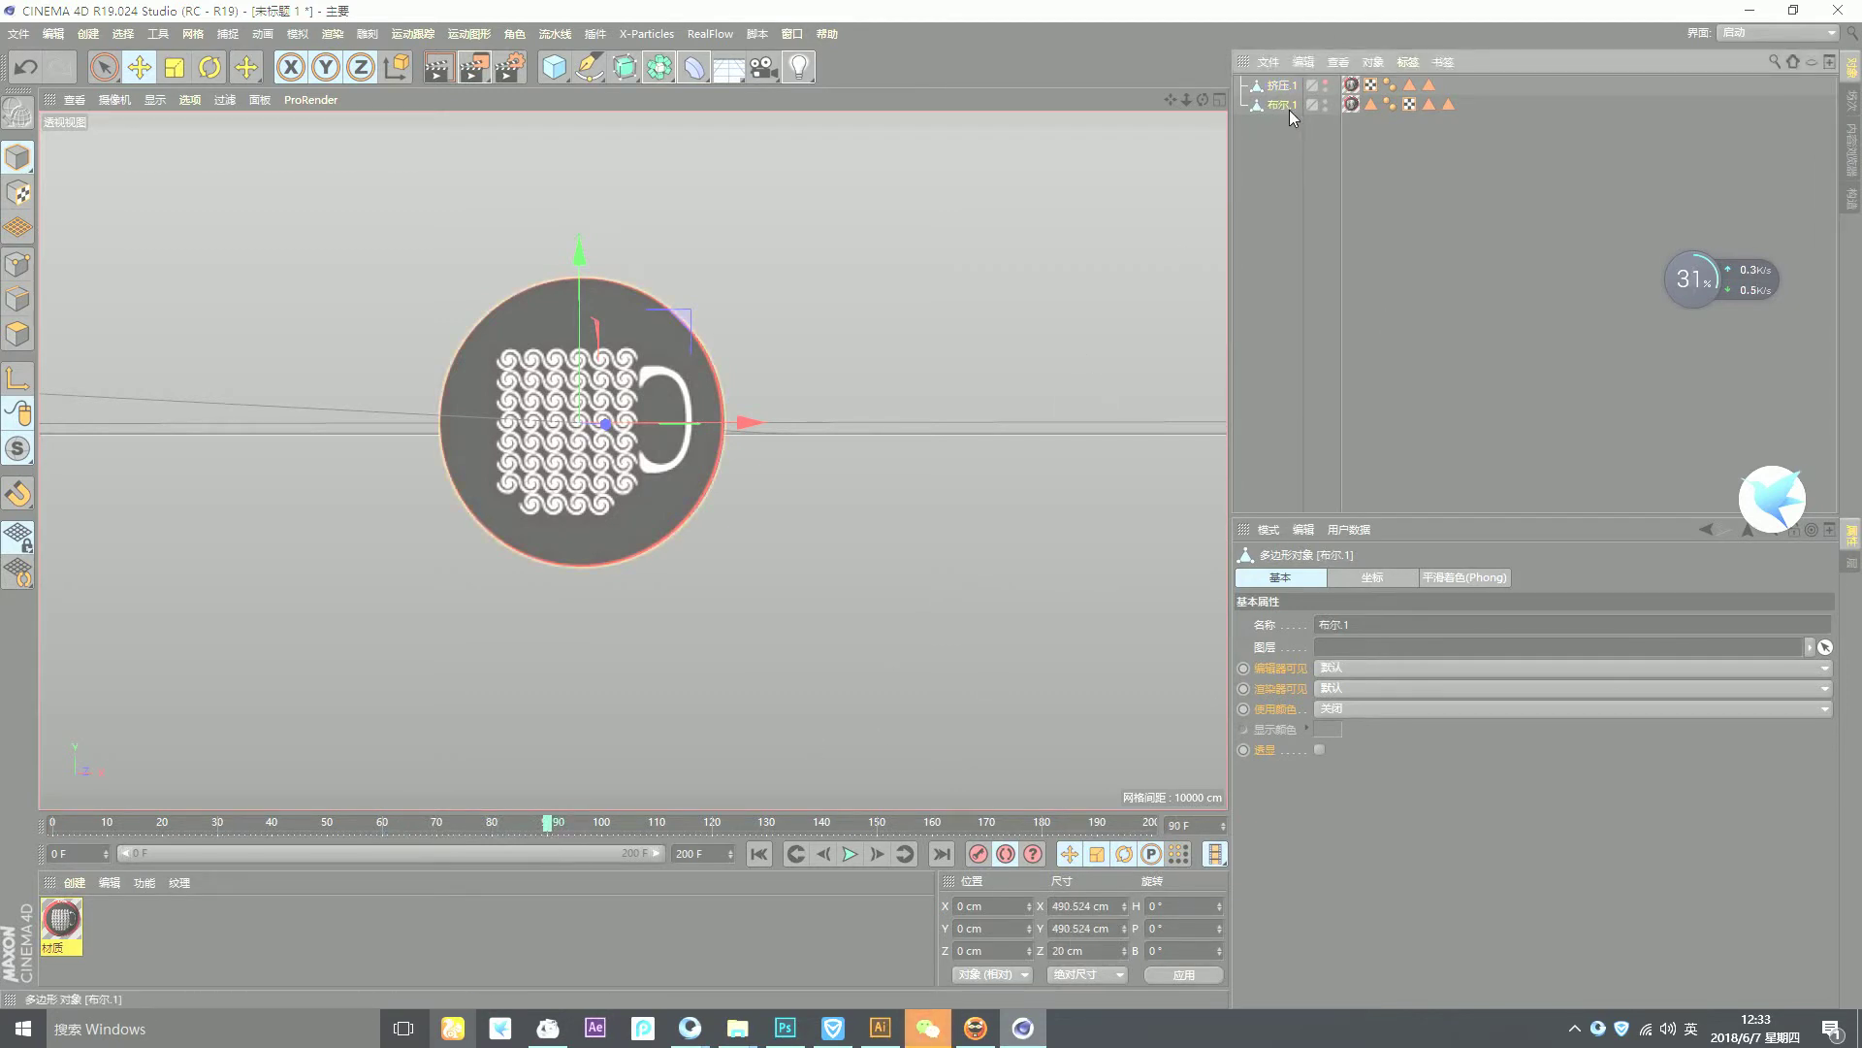
- Key the disc's heading at 90°, 270° and 360° by frame 120, and 0° at frame 60
click(1173, 905)
text(90)
key(Return)
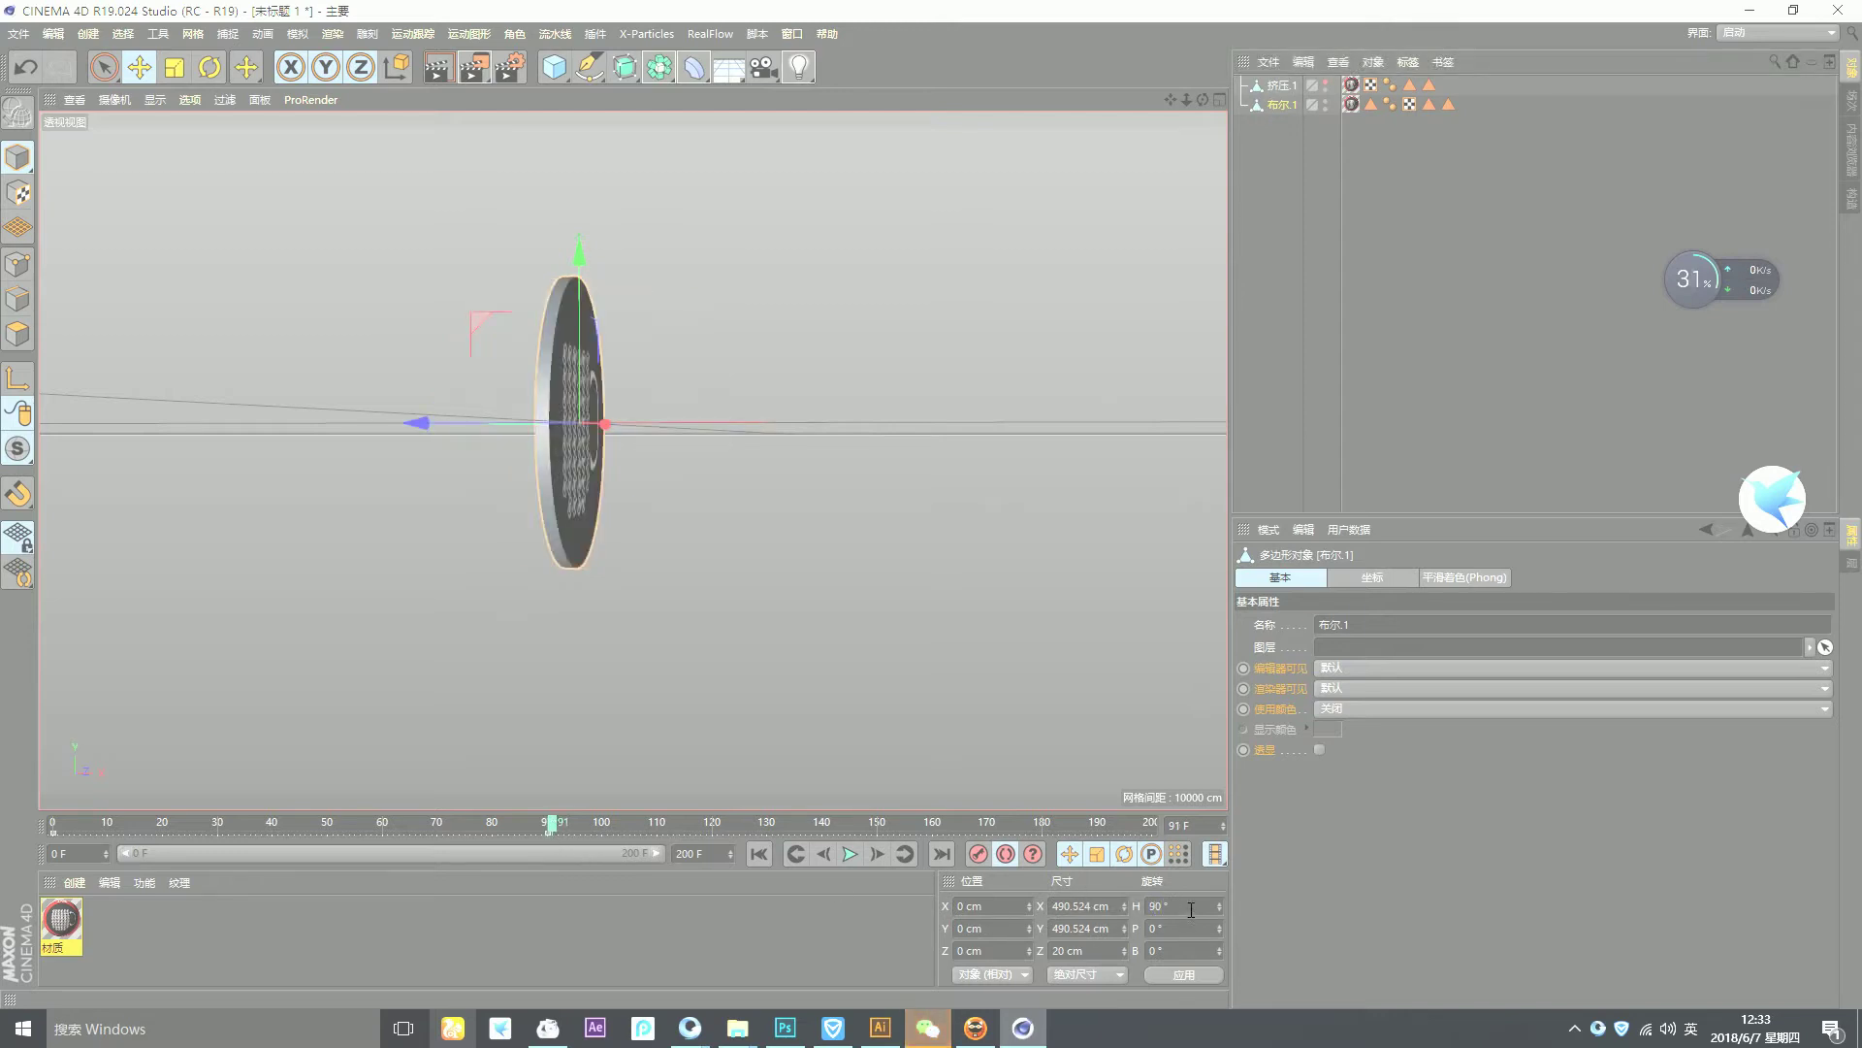
text(360)
key(Return)
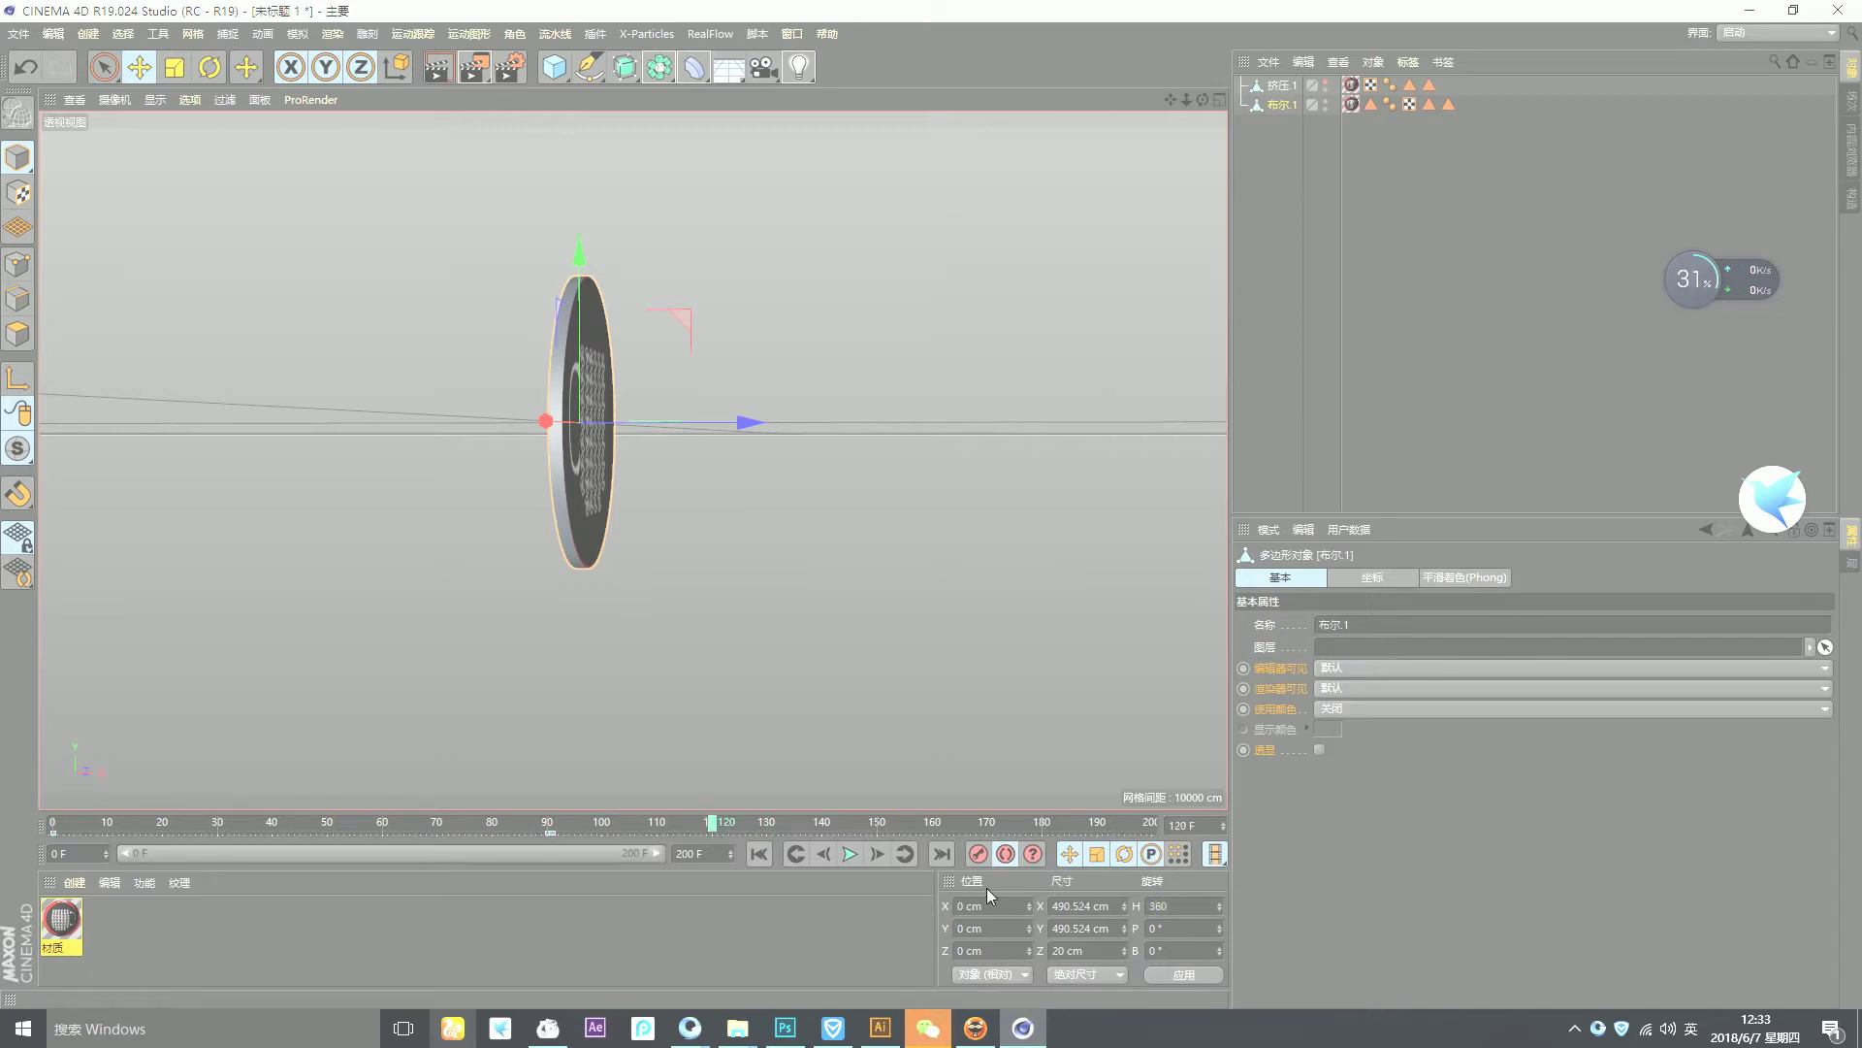
key(Return)
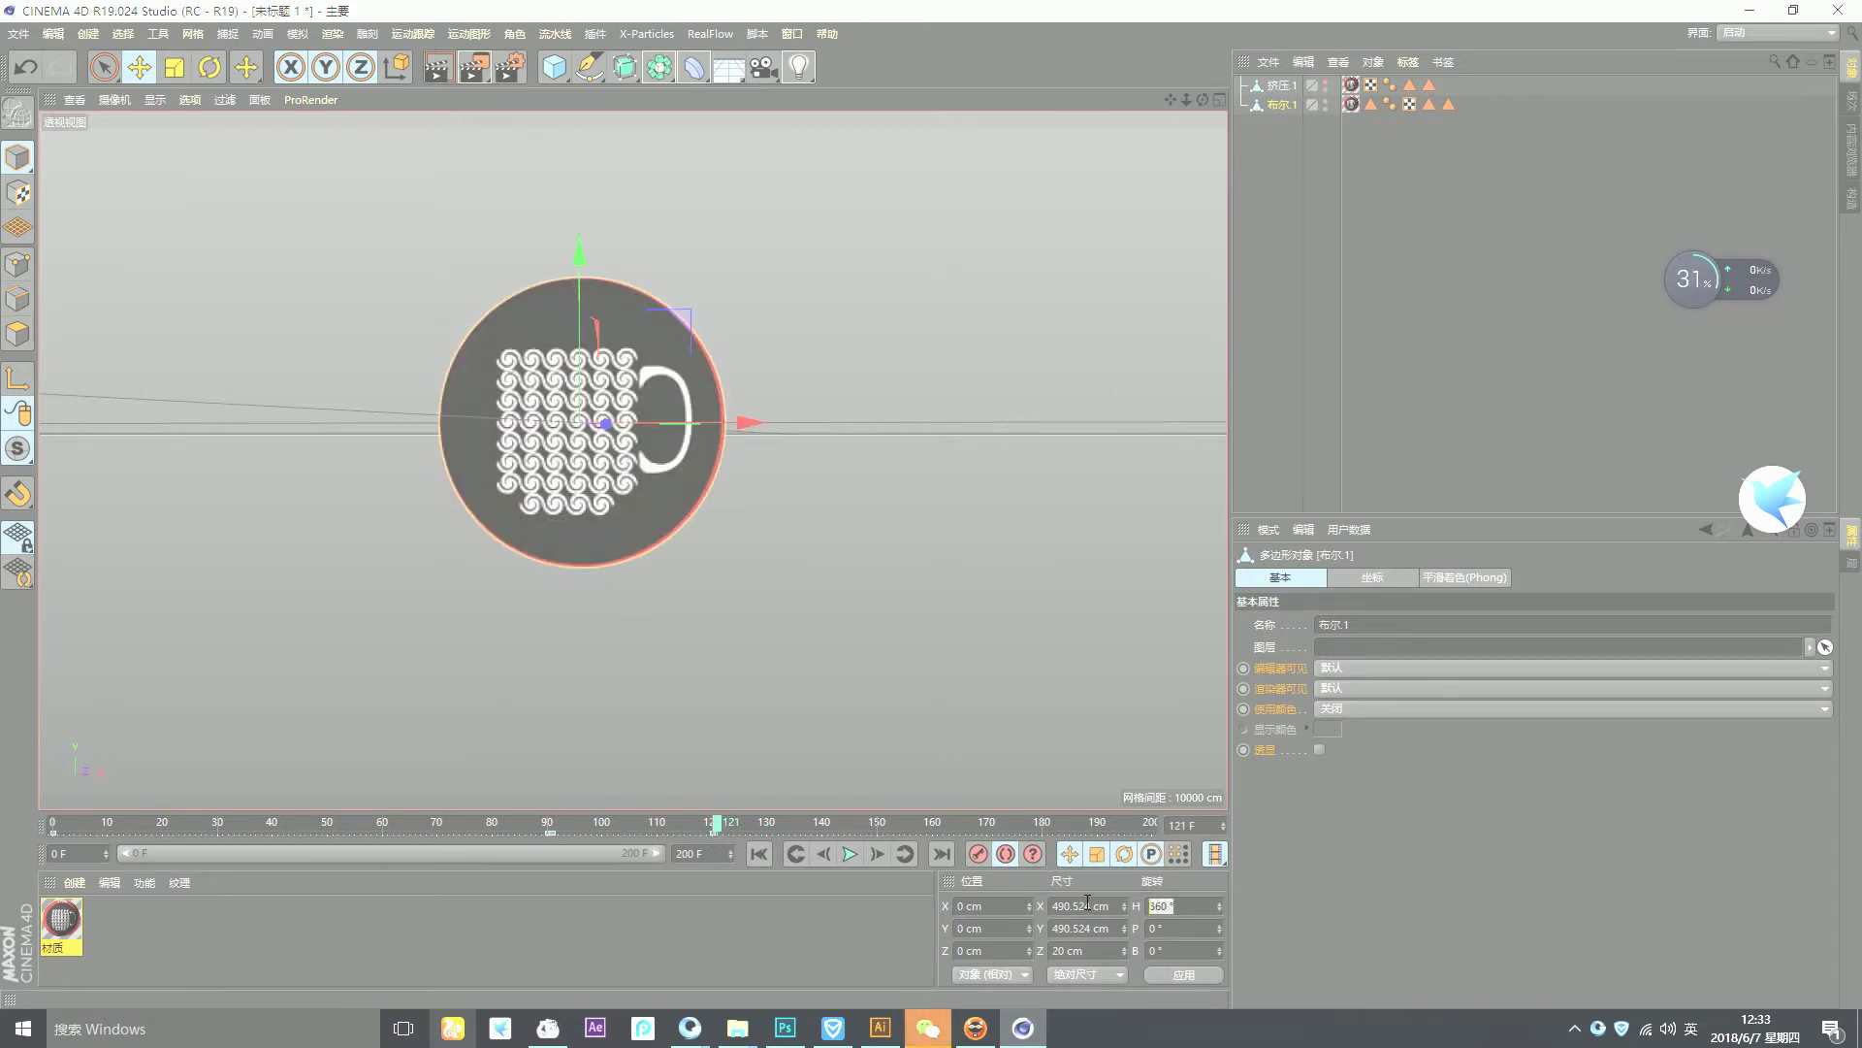
drag(716, 824, 380, 848)
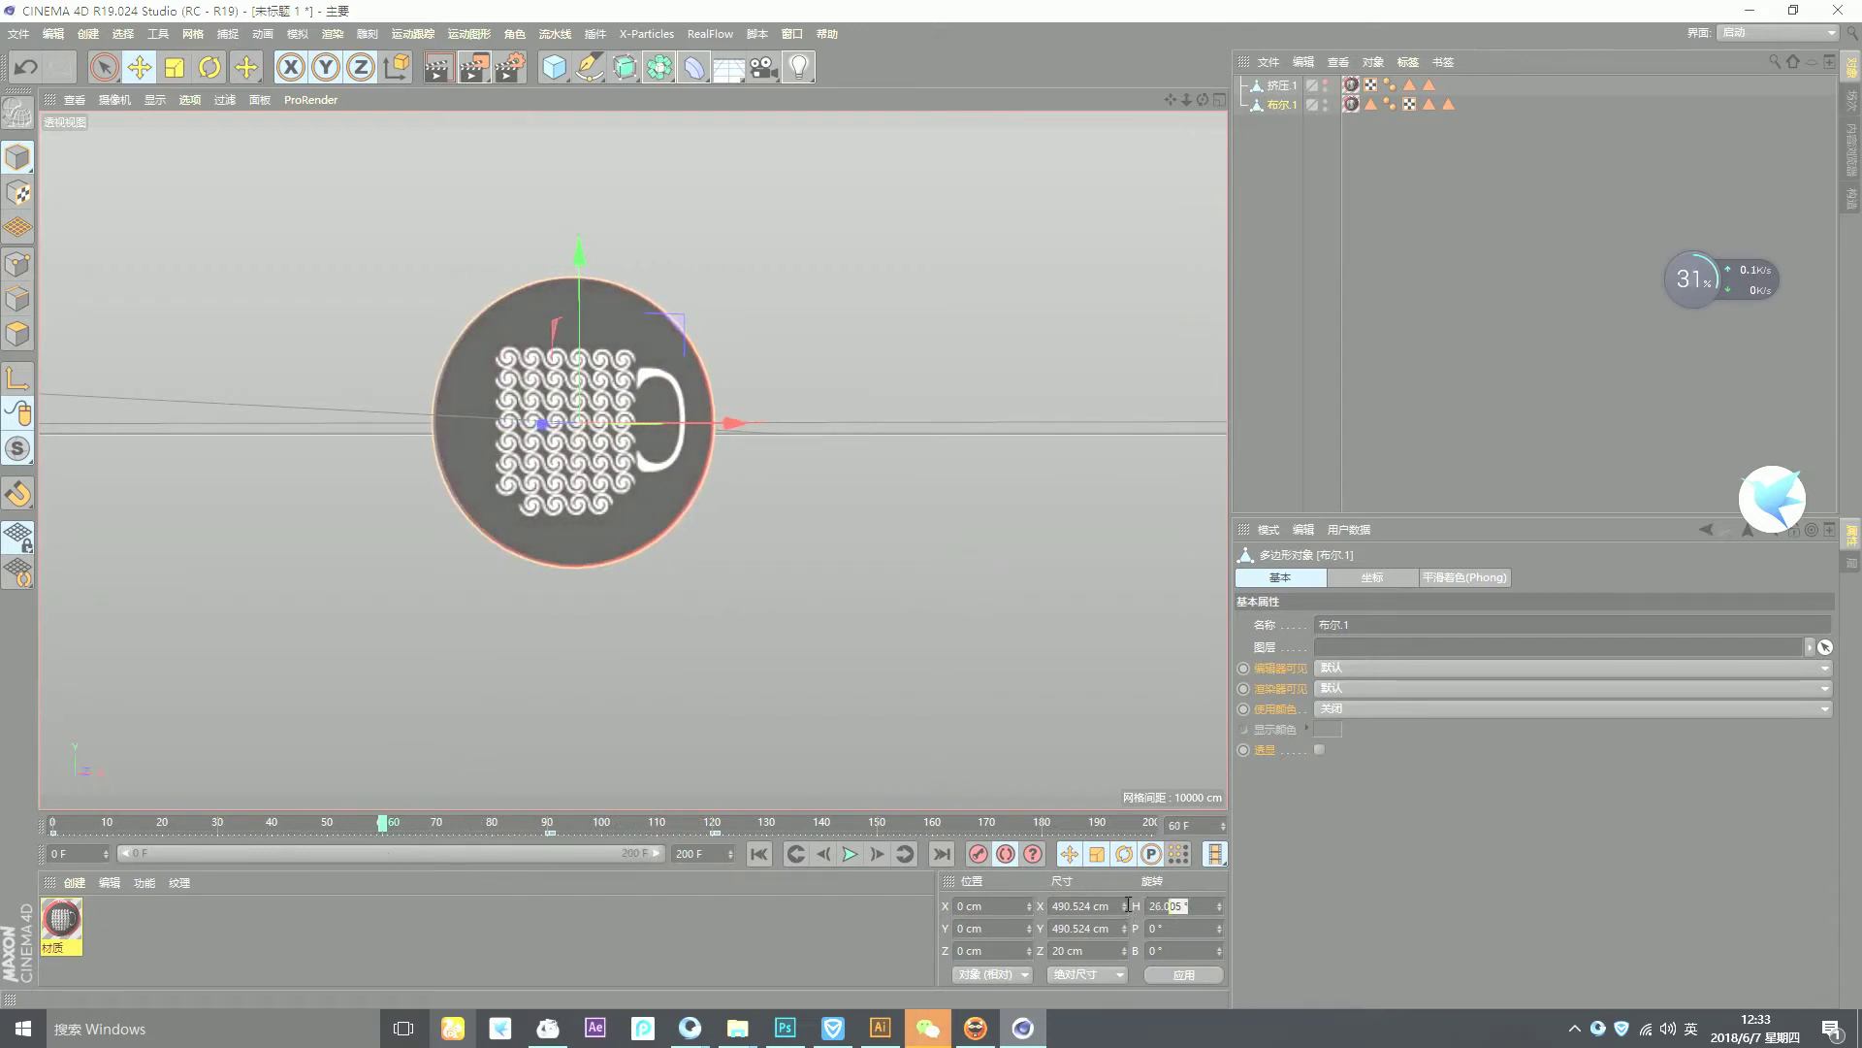
text(0)
key(Return)
- Show the ring again and scrub the timeline to preview both pieces spinning
drag(409, 857, 718, 858)
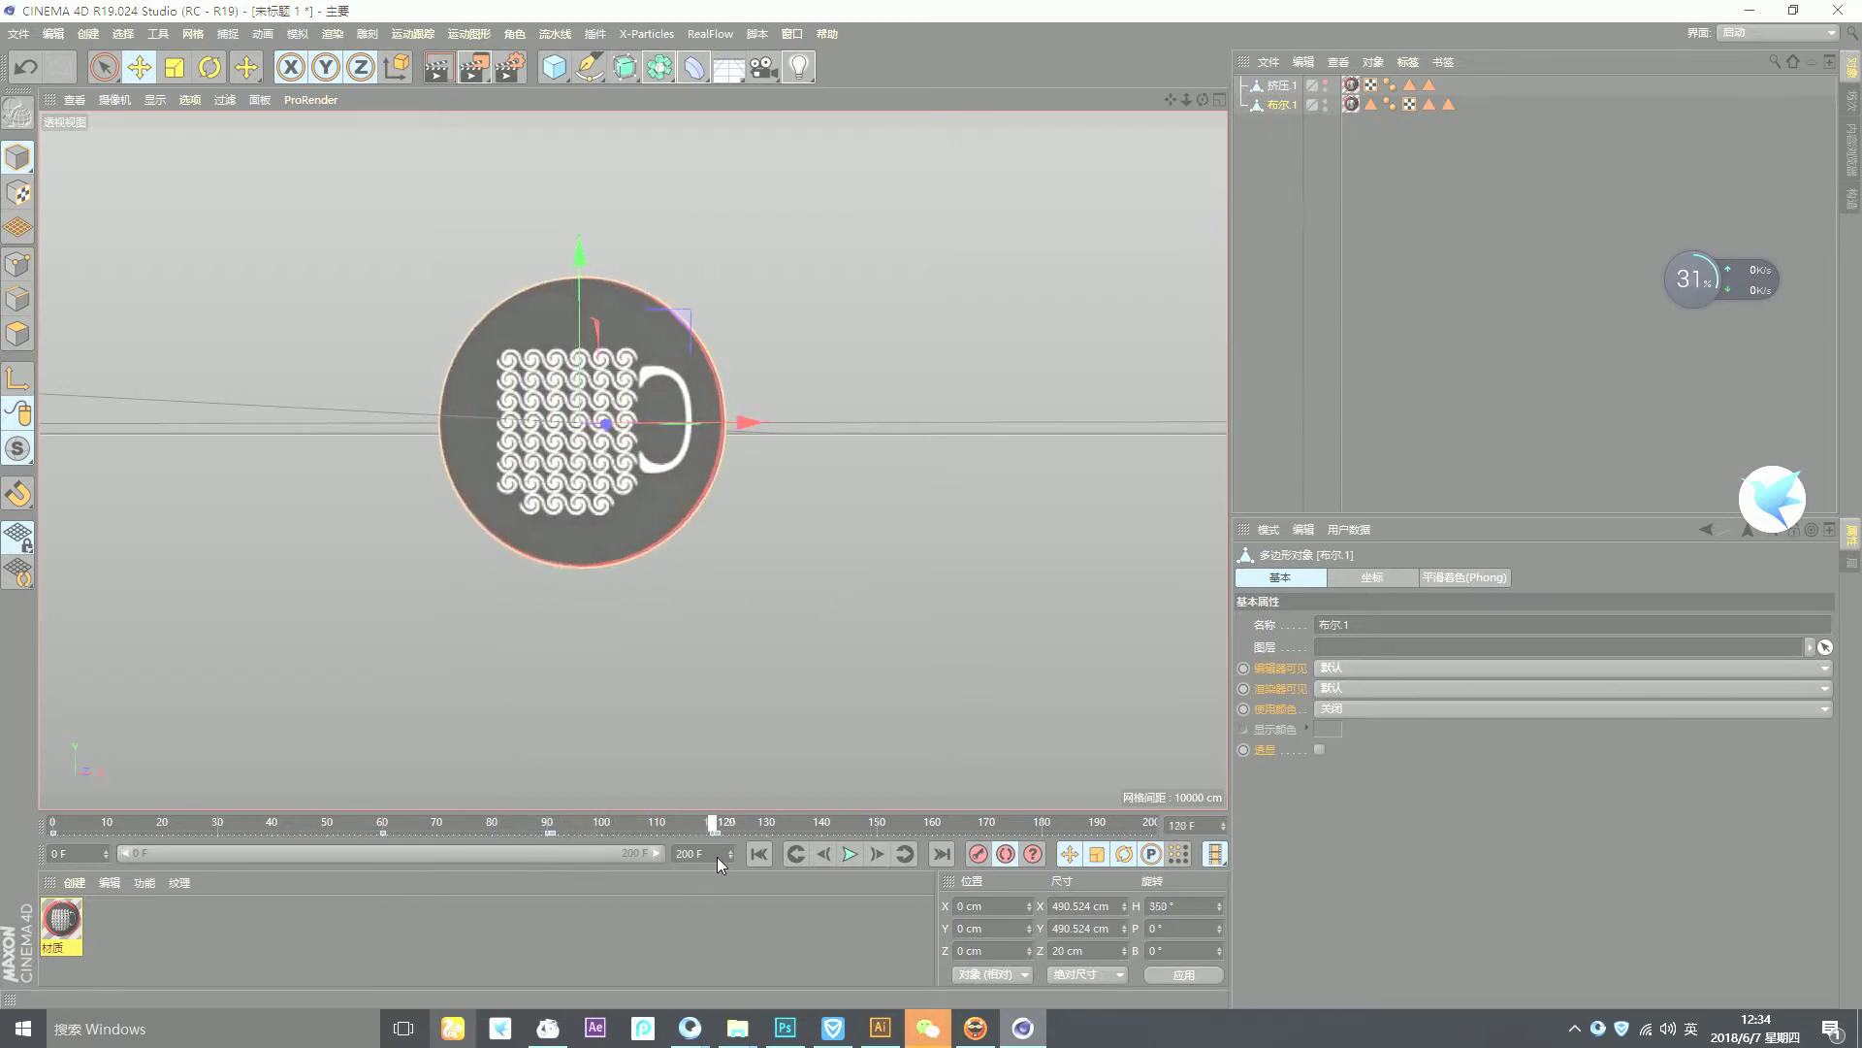
click(1325, 85)
mouse_move(742, 835)
mouse_down()
mouse_move(229, 823)
mouse_move(774, 824)
mouse_move(14, 842)
mouse_up()
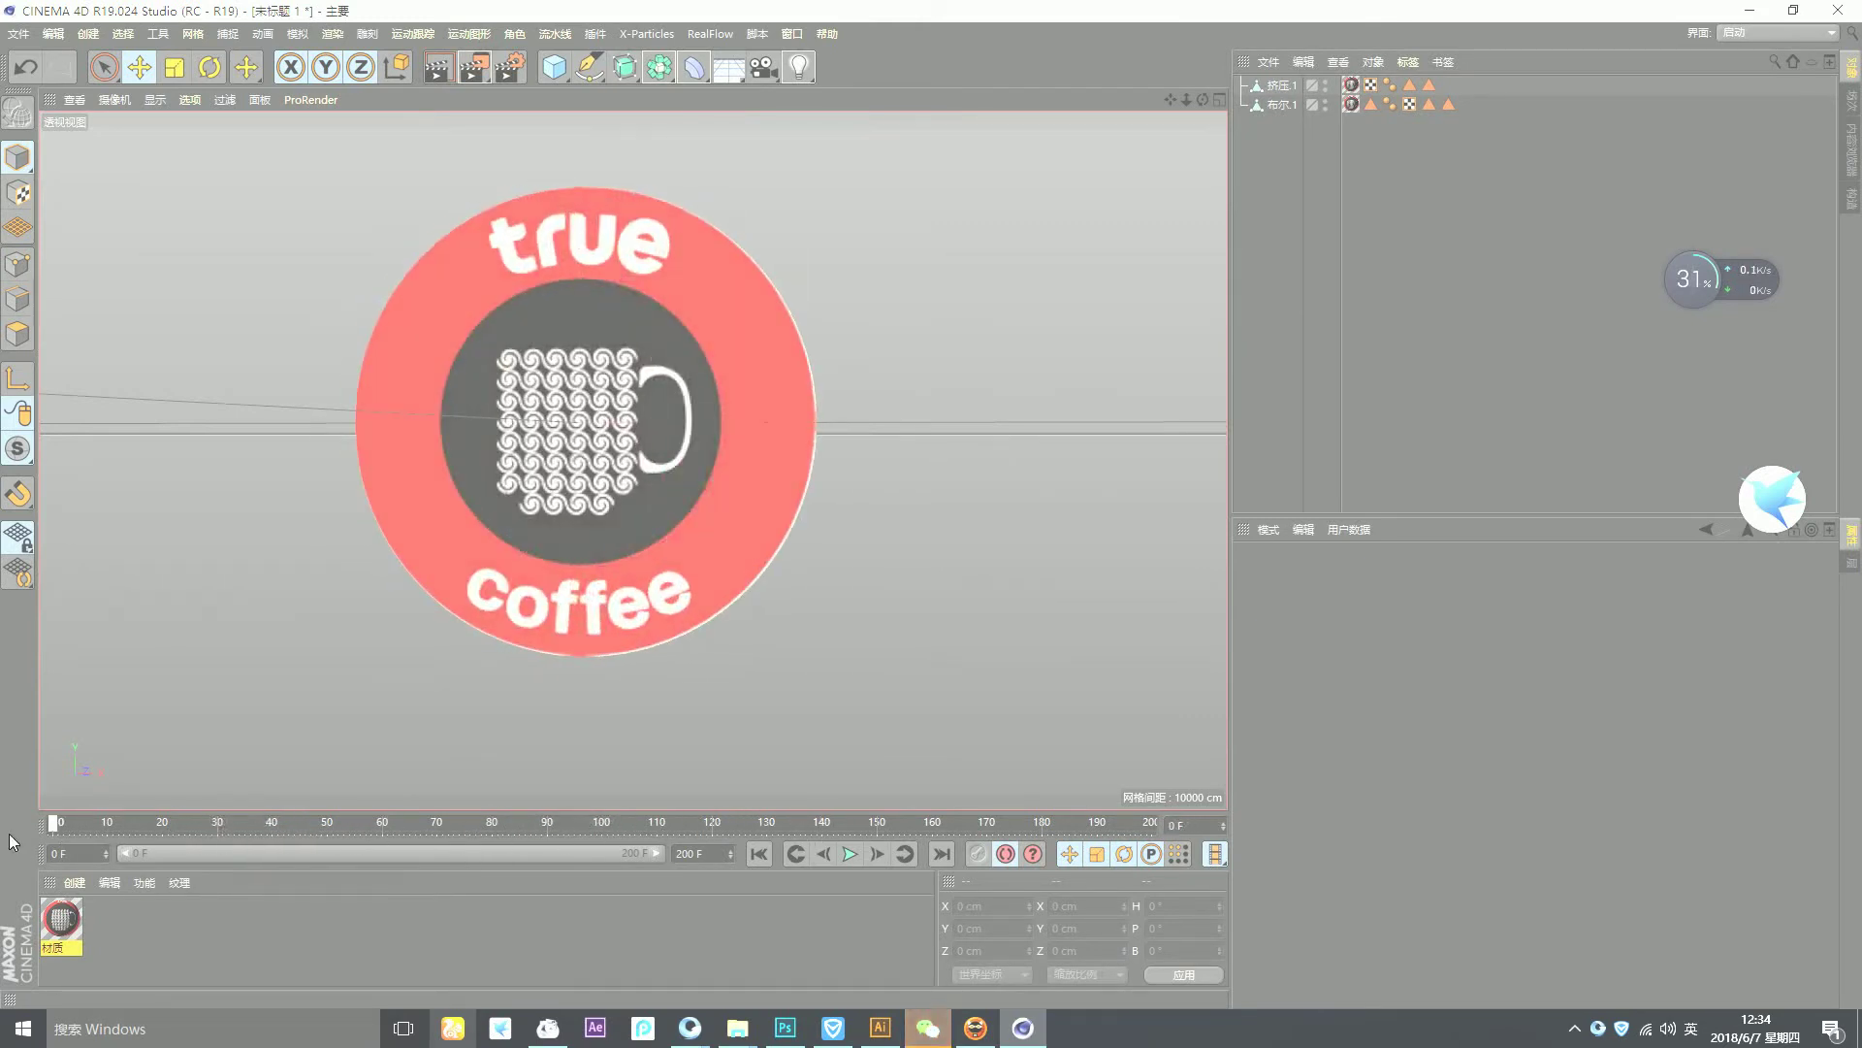
- Set all ring and disc keyframes to Linear in the Dope Sheet, then bring up Render Settings
click(793, 33)
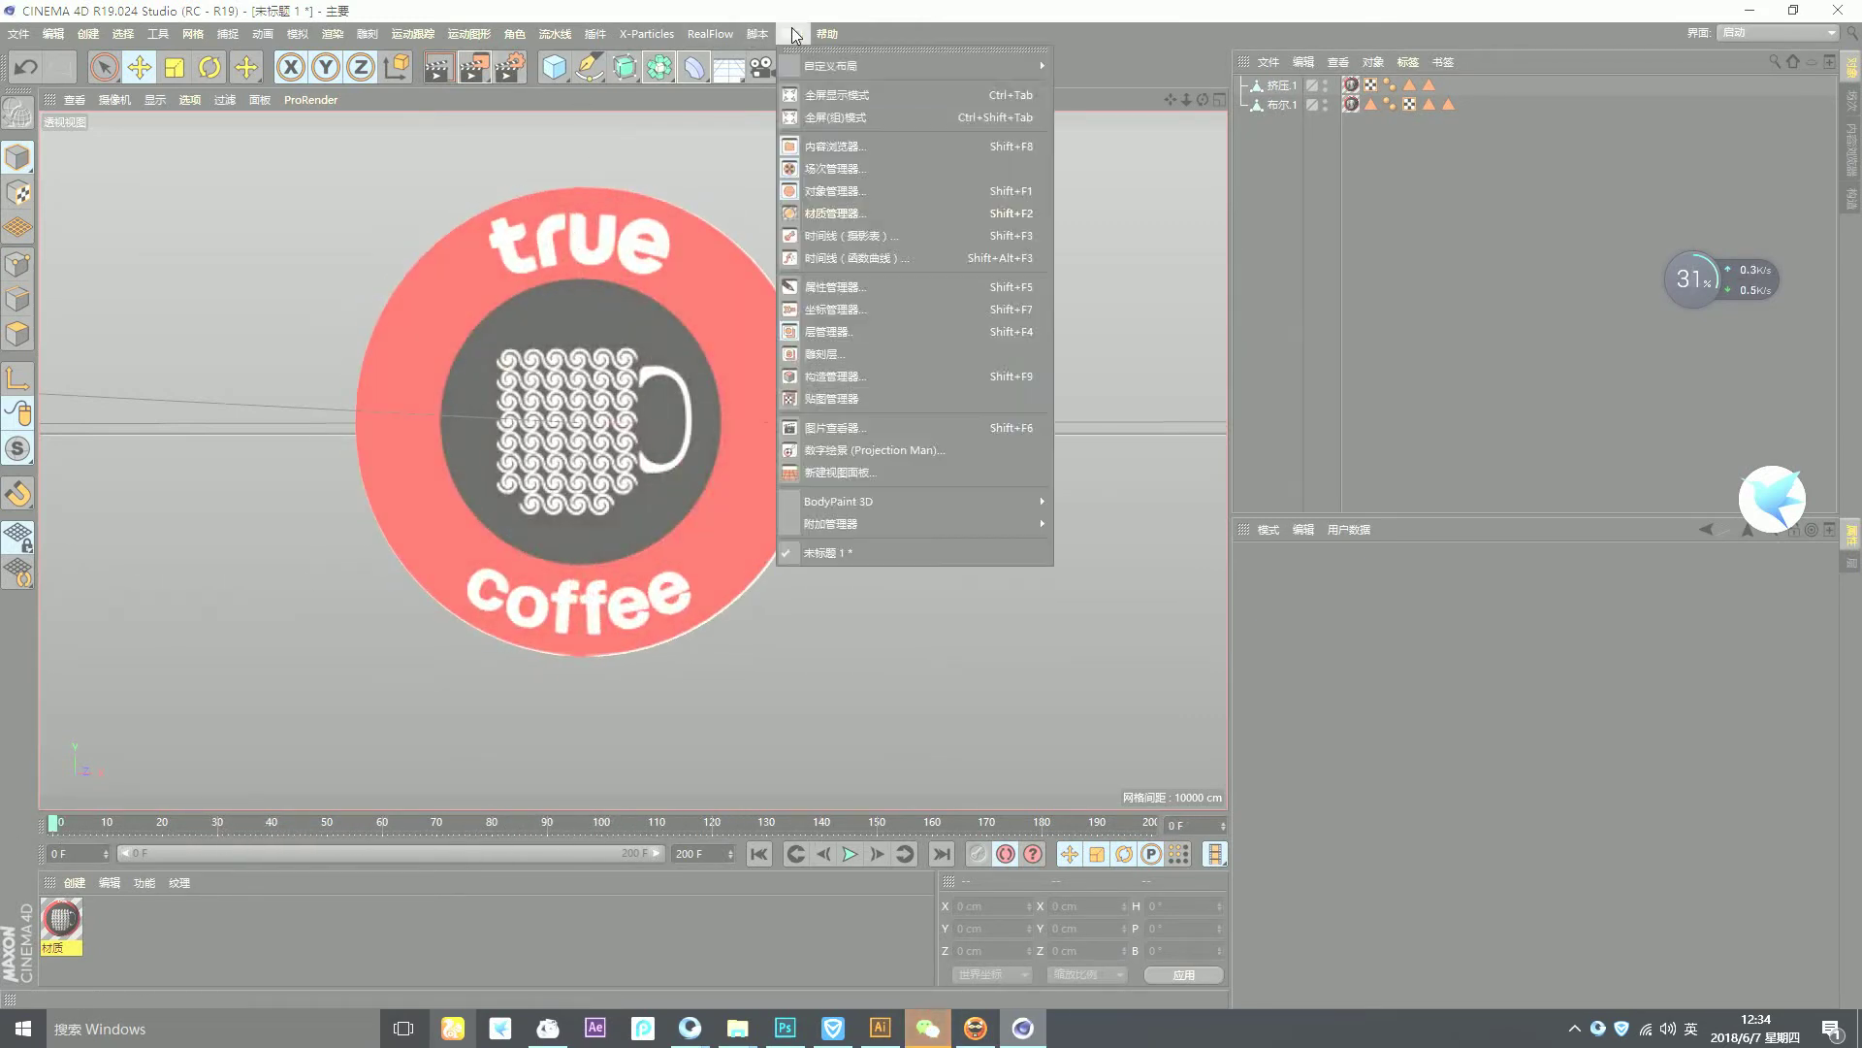
click(792, 34)
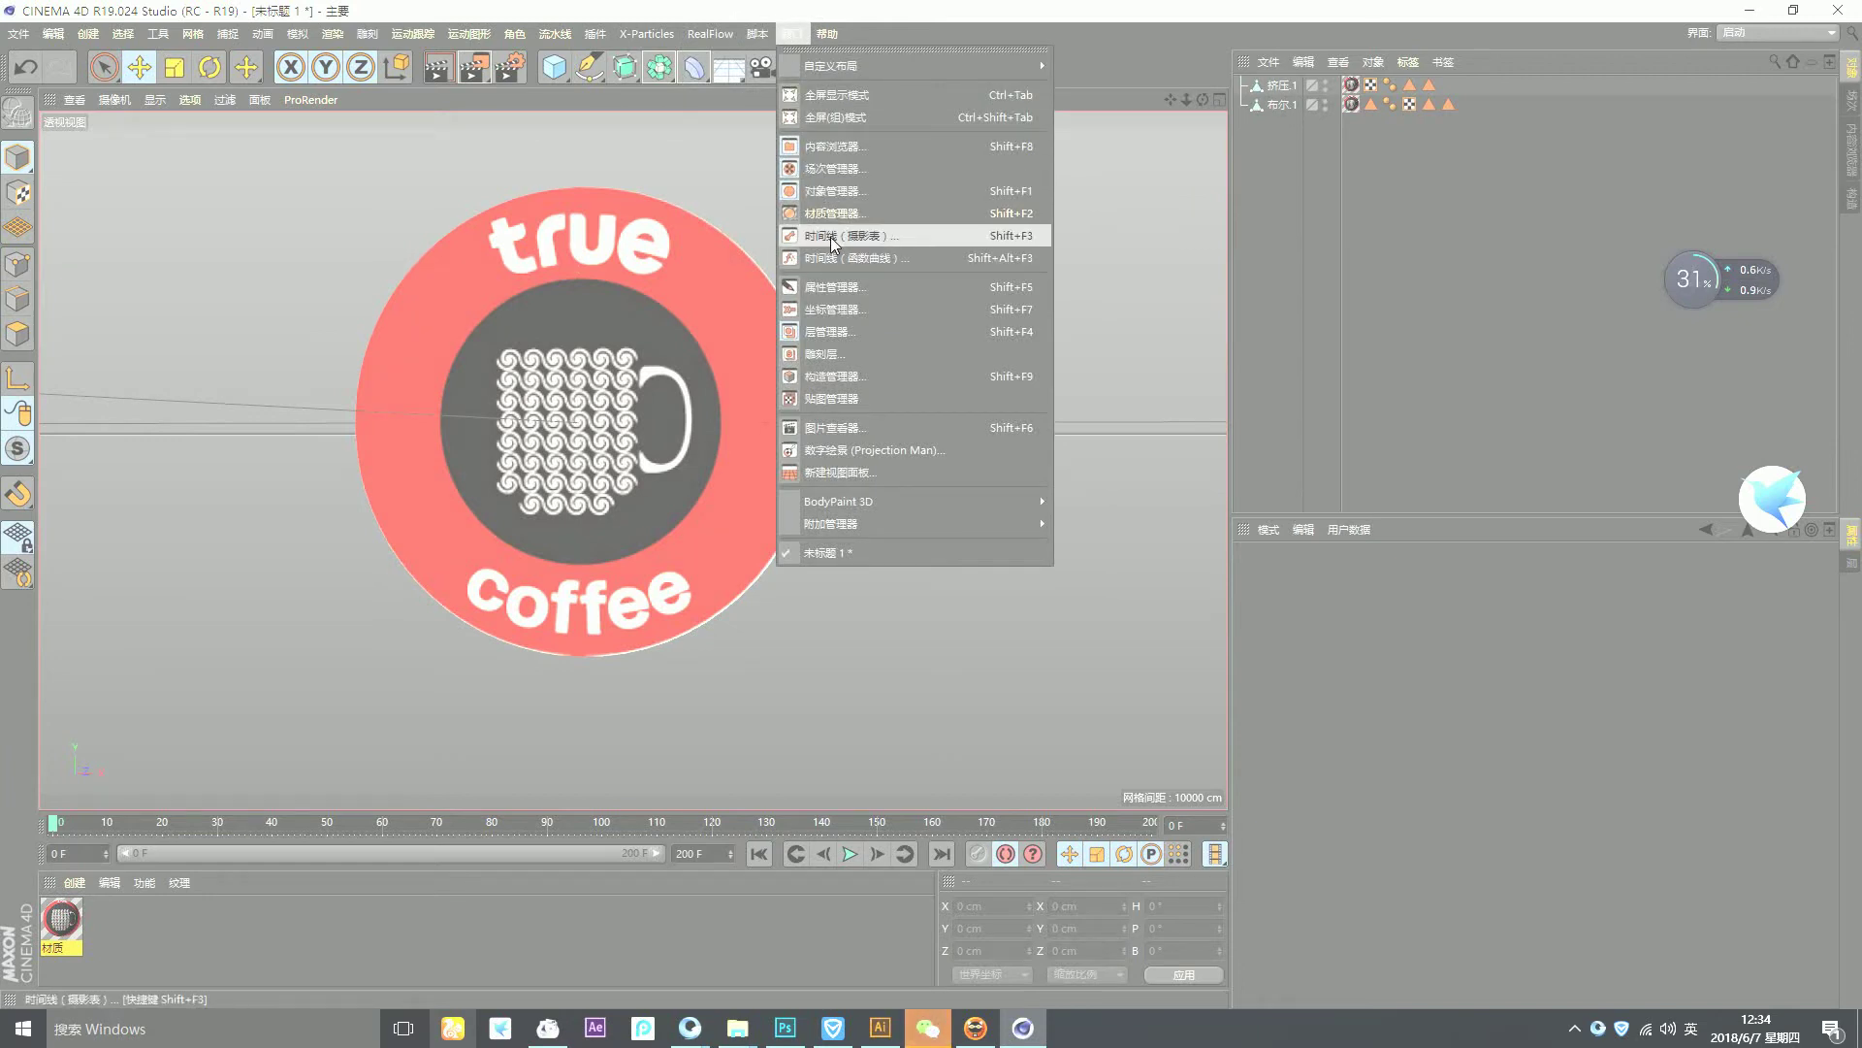
click(833, 239)
drag(961, 476, 330, 293)
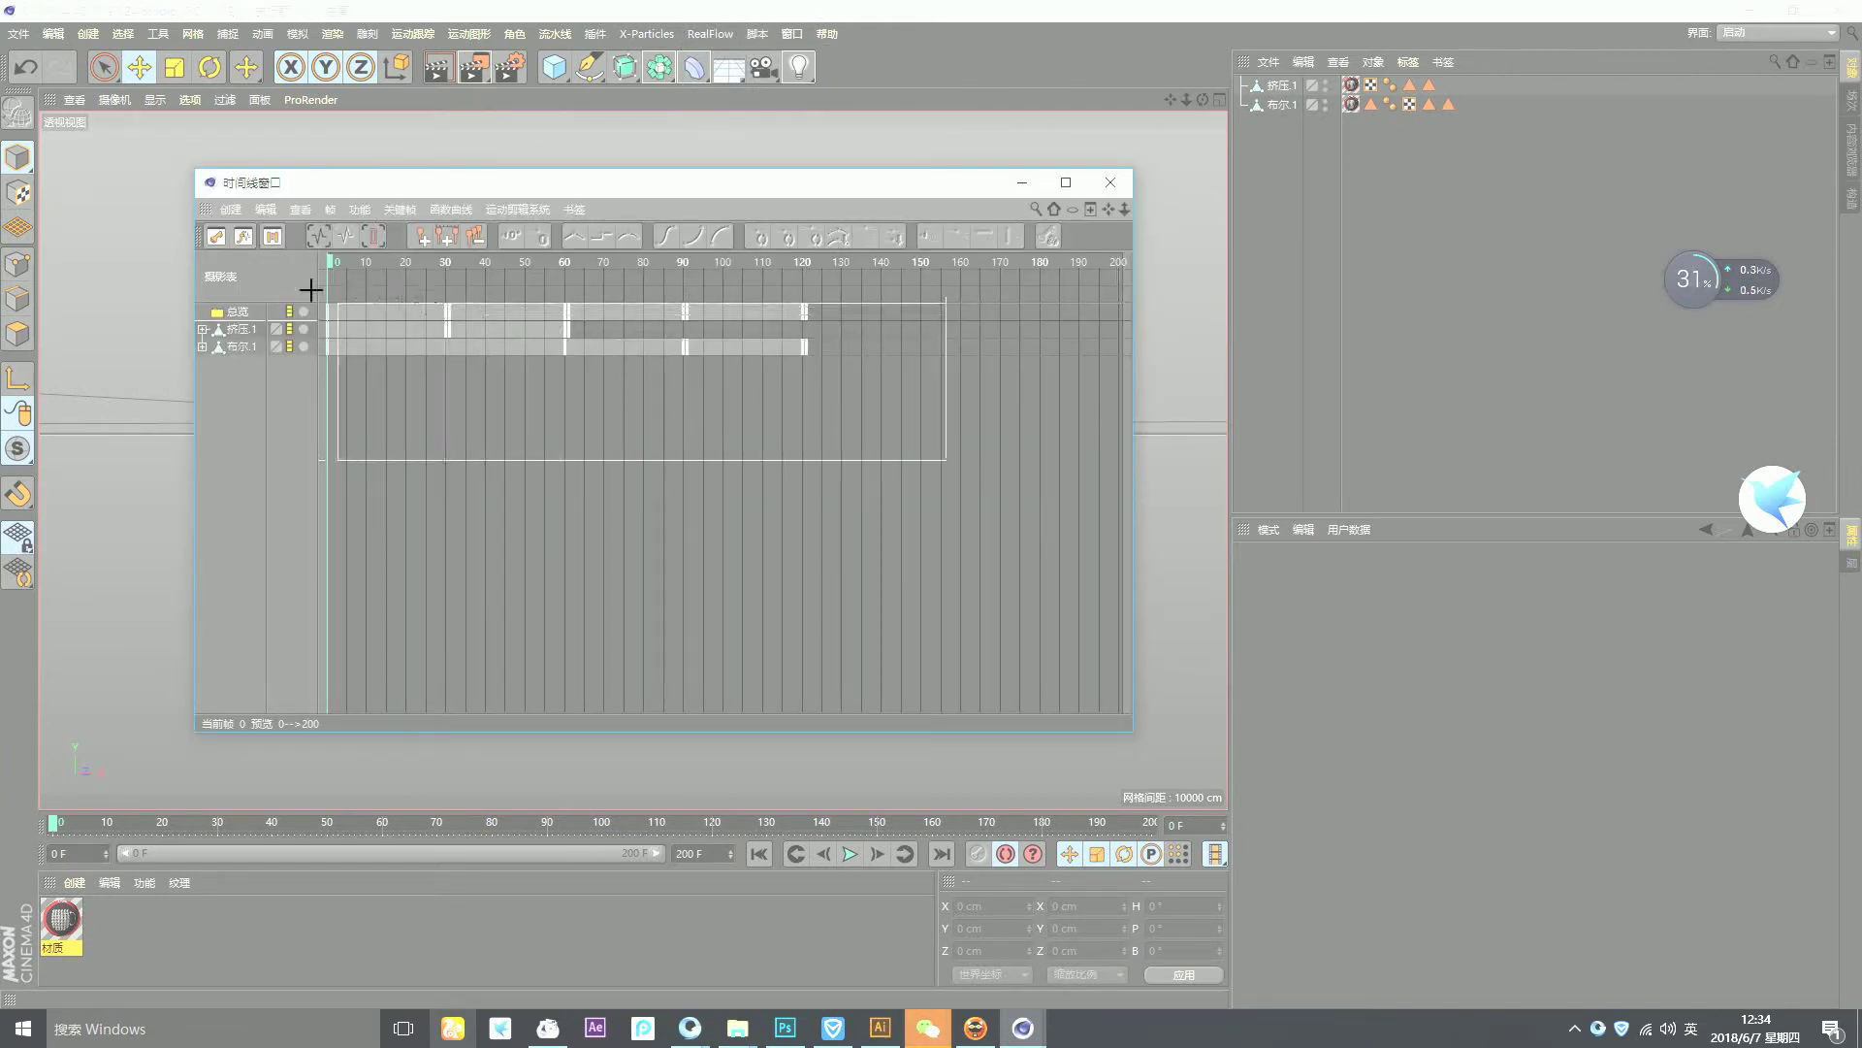
click(577, 238)
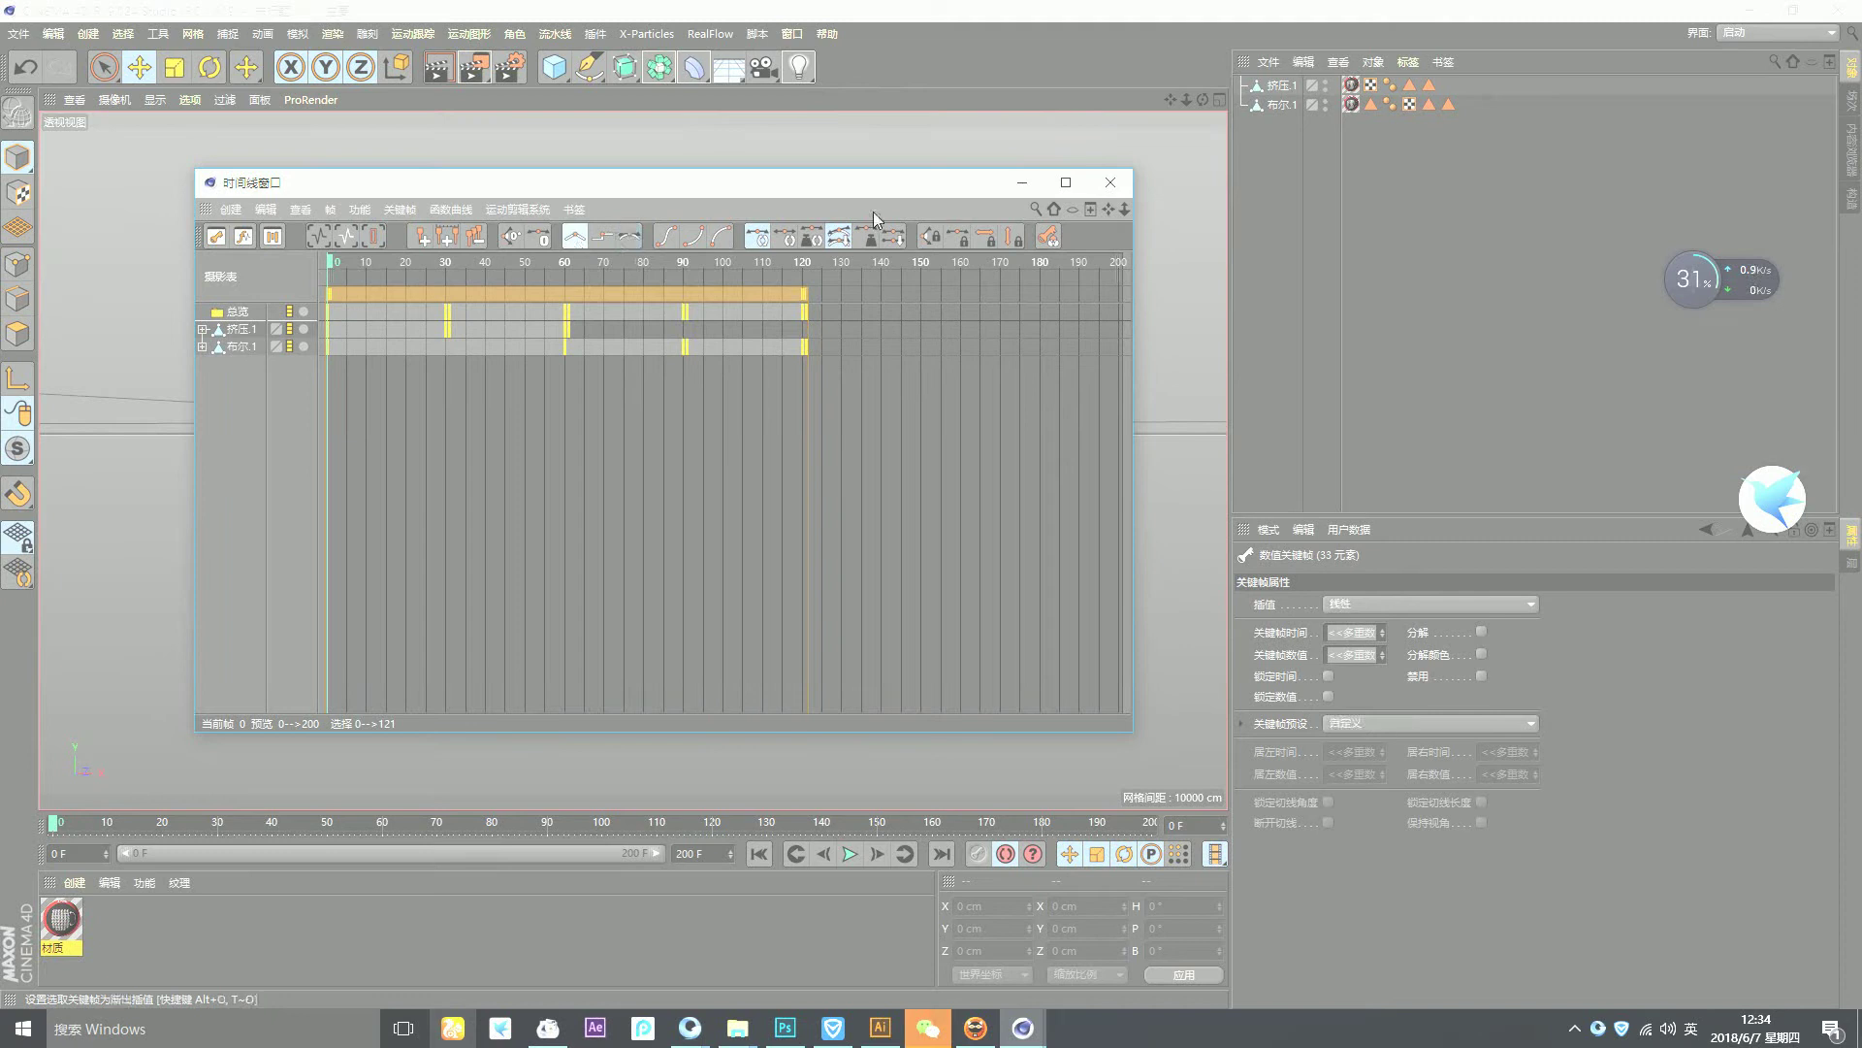
click(1111, 184)
click(511, 77)
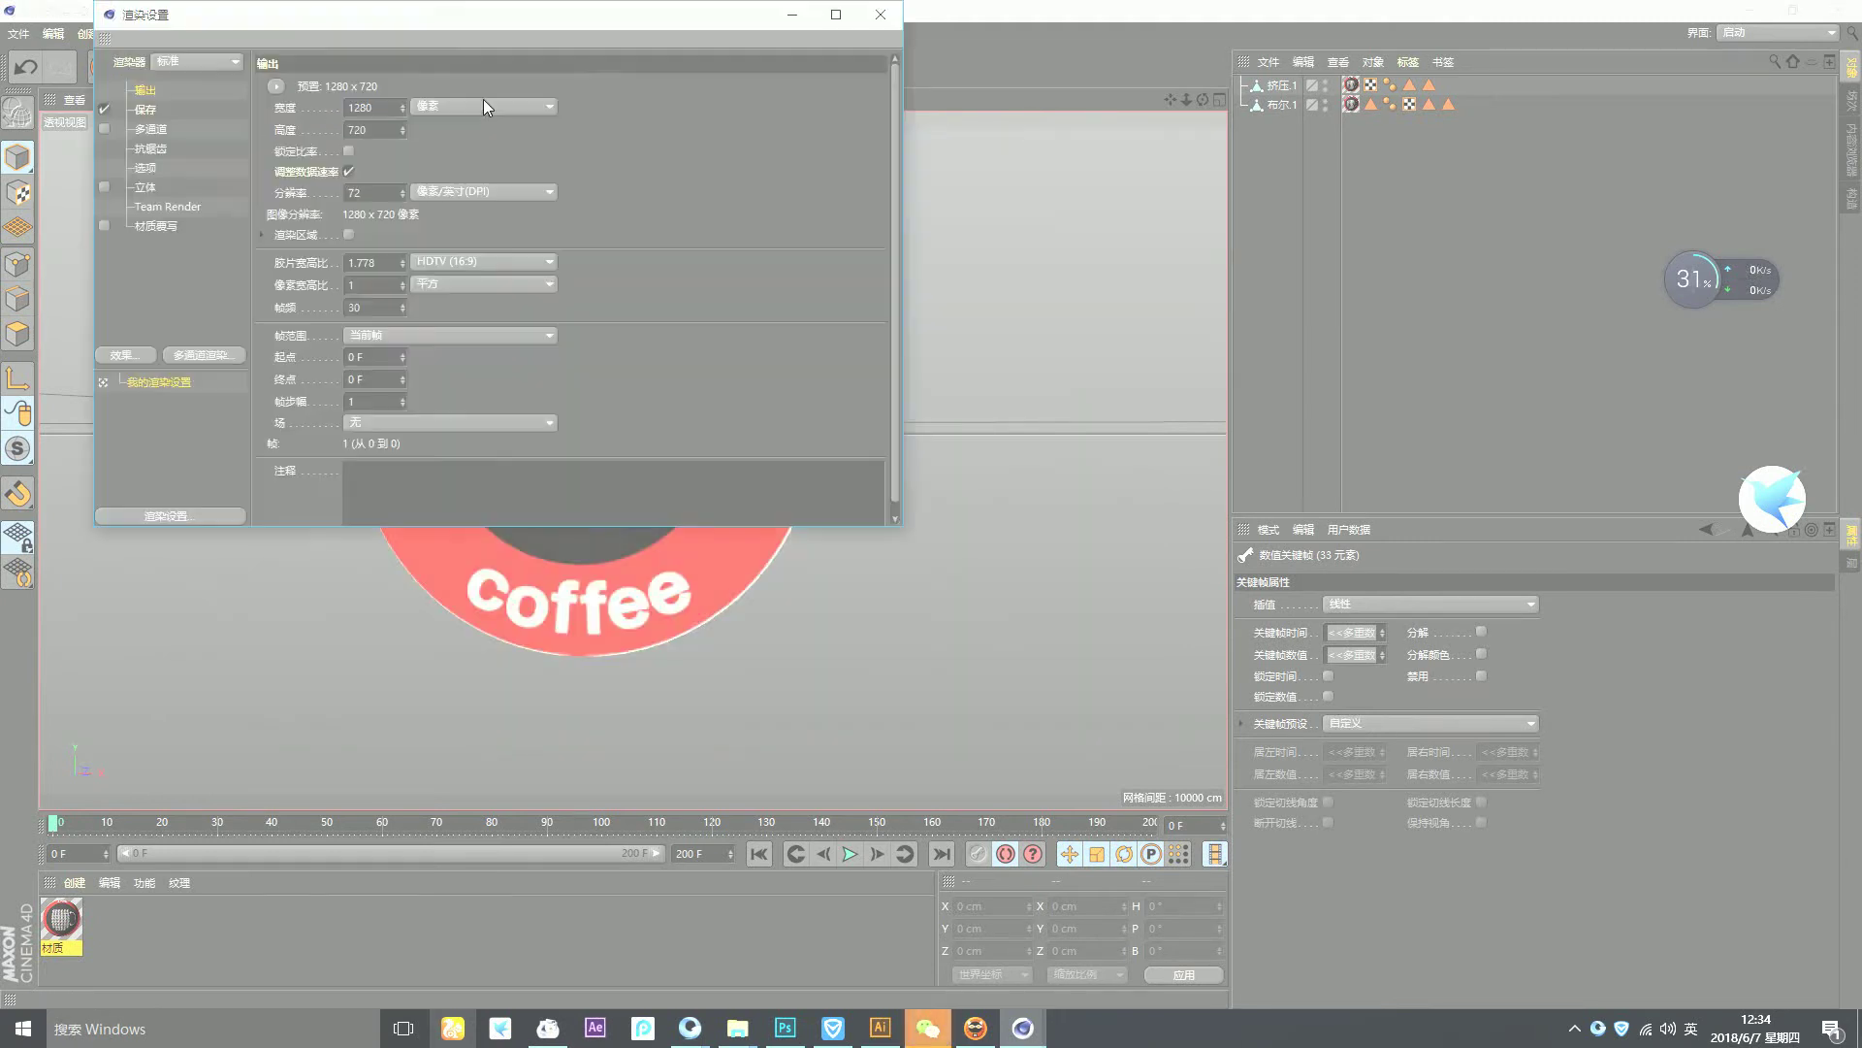
click(151, 113)
click(854, 126)
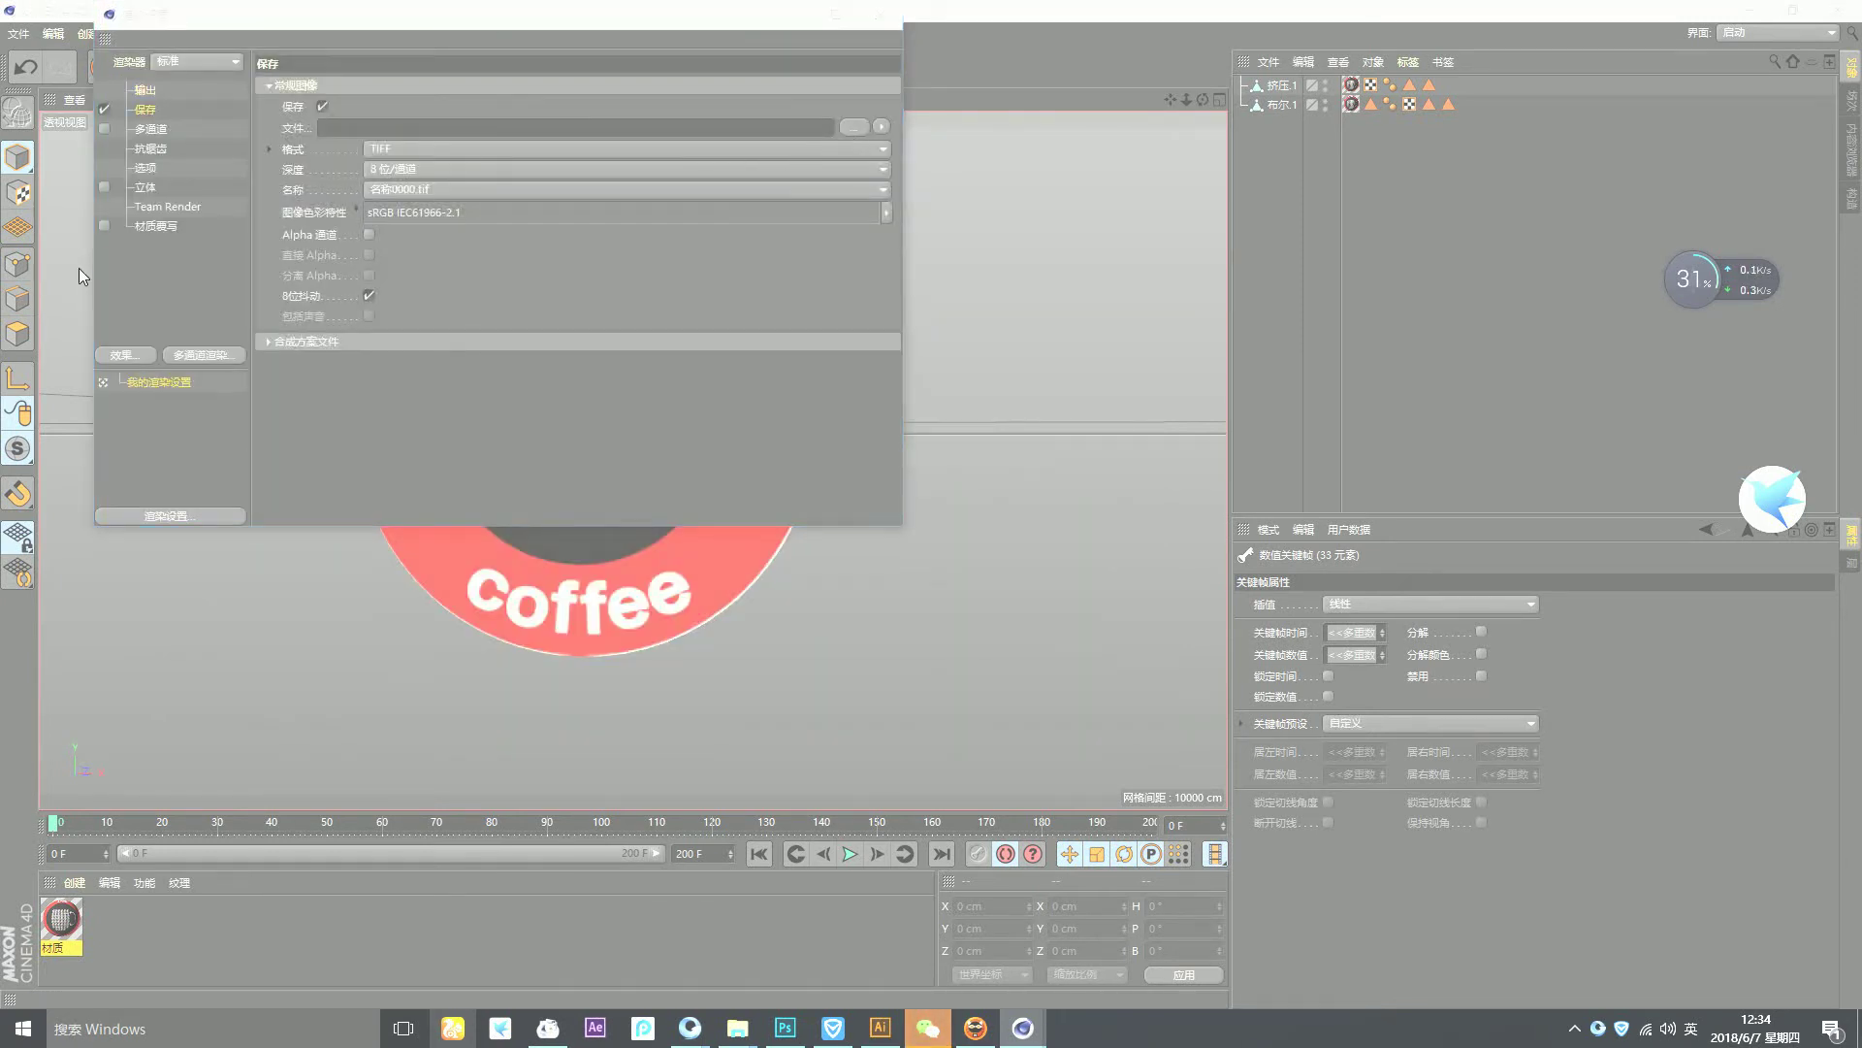
click(543, 446)
text(1221212121221)
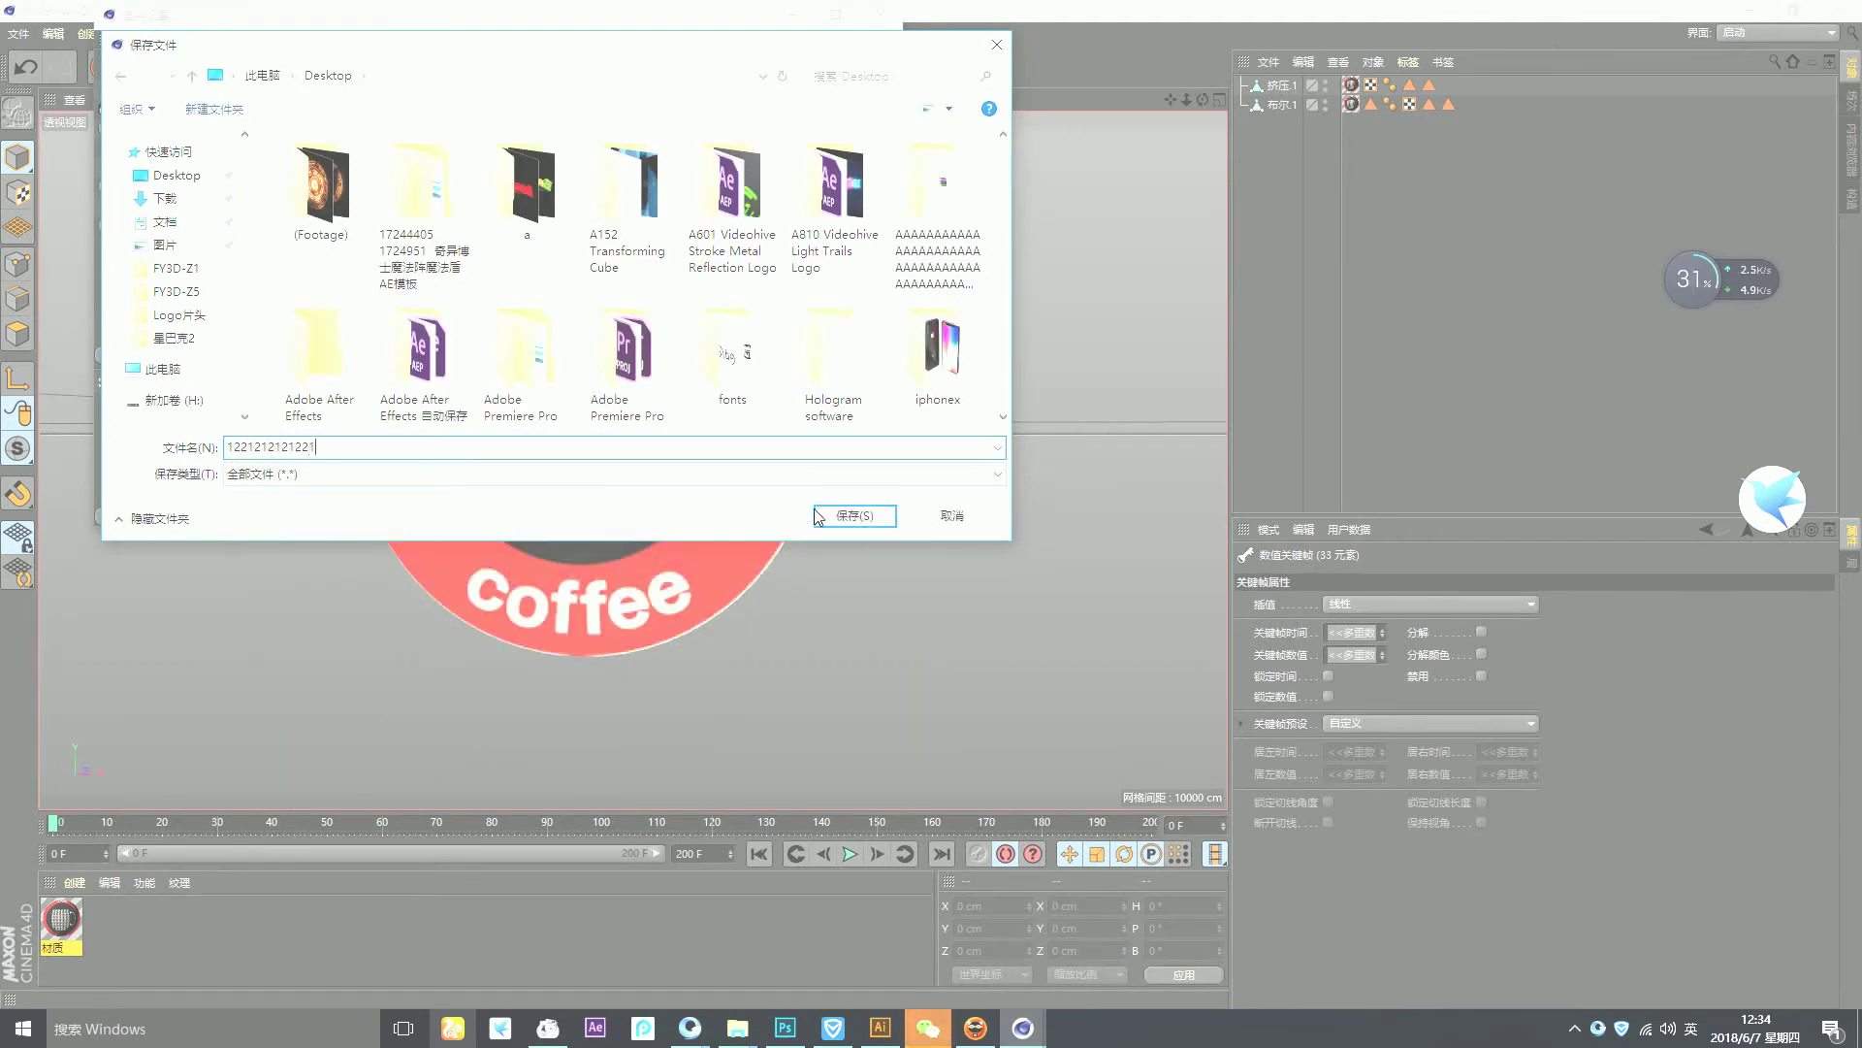
click(818, 516)
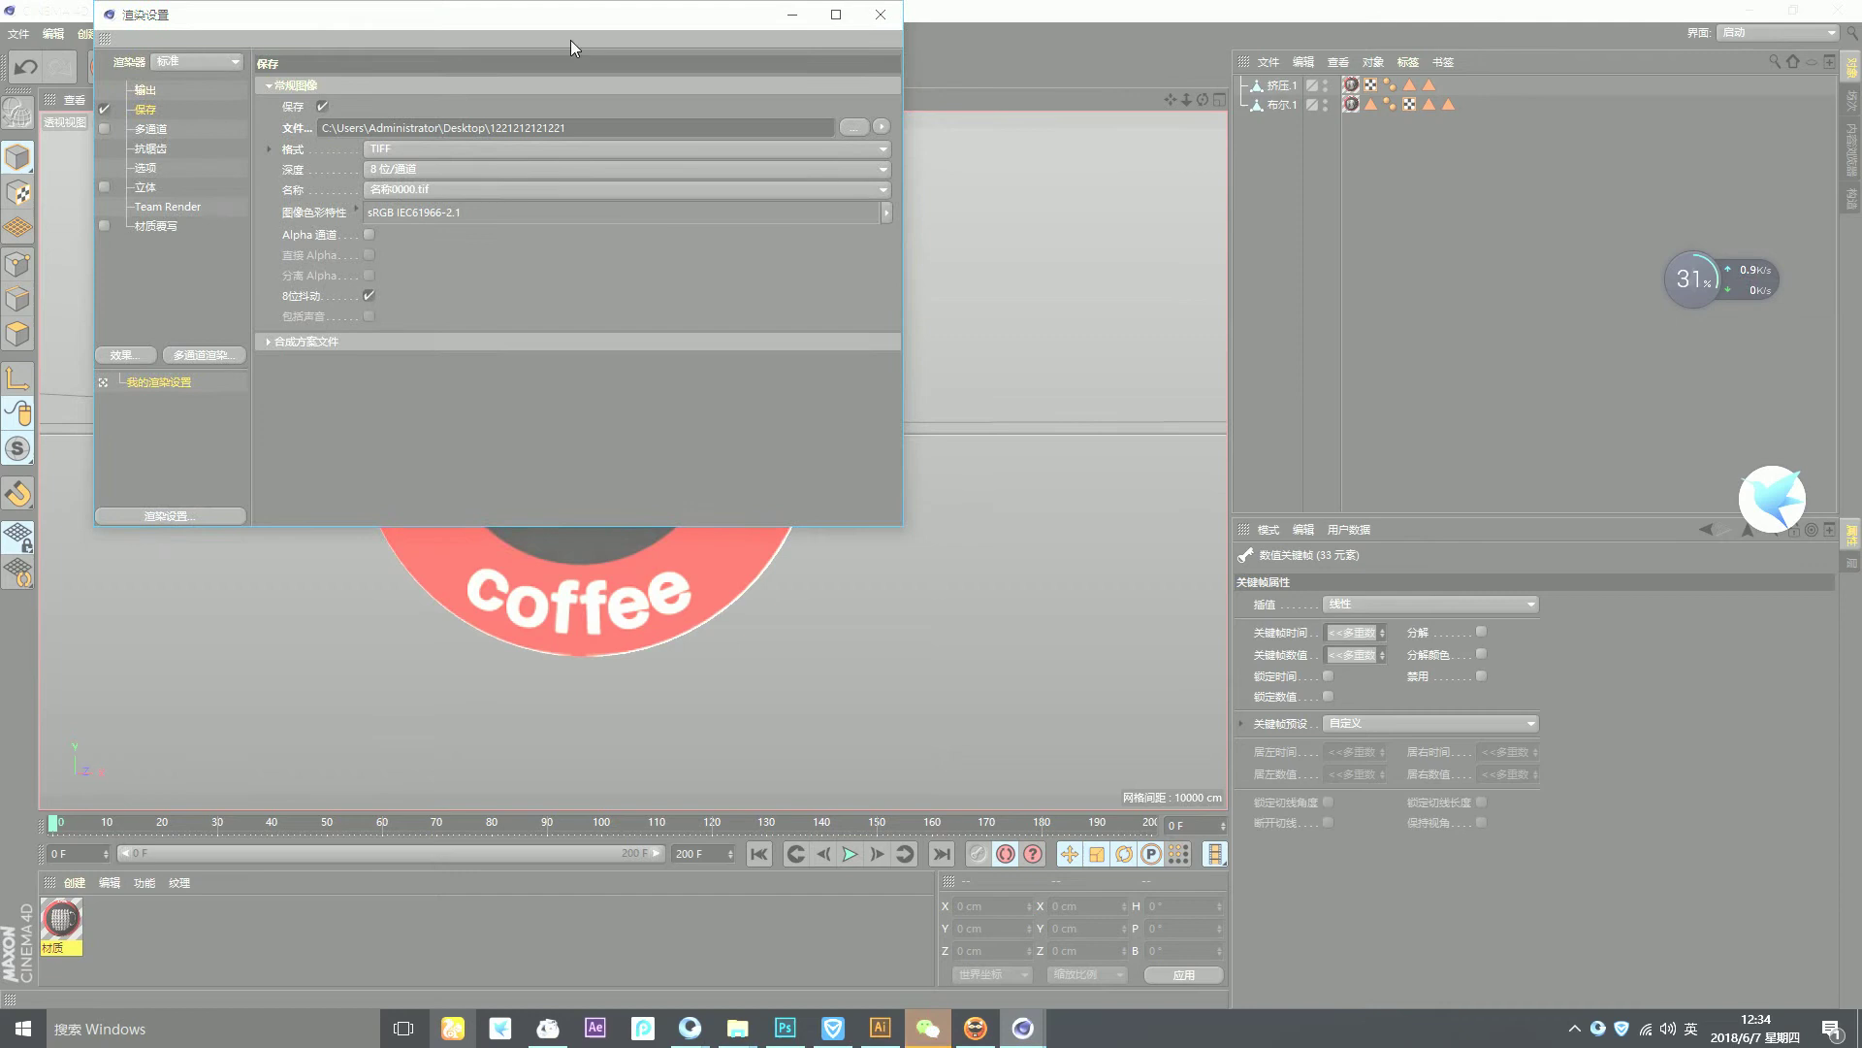
- Set the output format to MP4 with Alpha Channel and frame range 0–130
drag(602, 32, 965, 165)
click(845, 285)
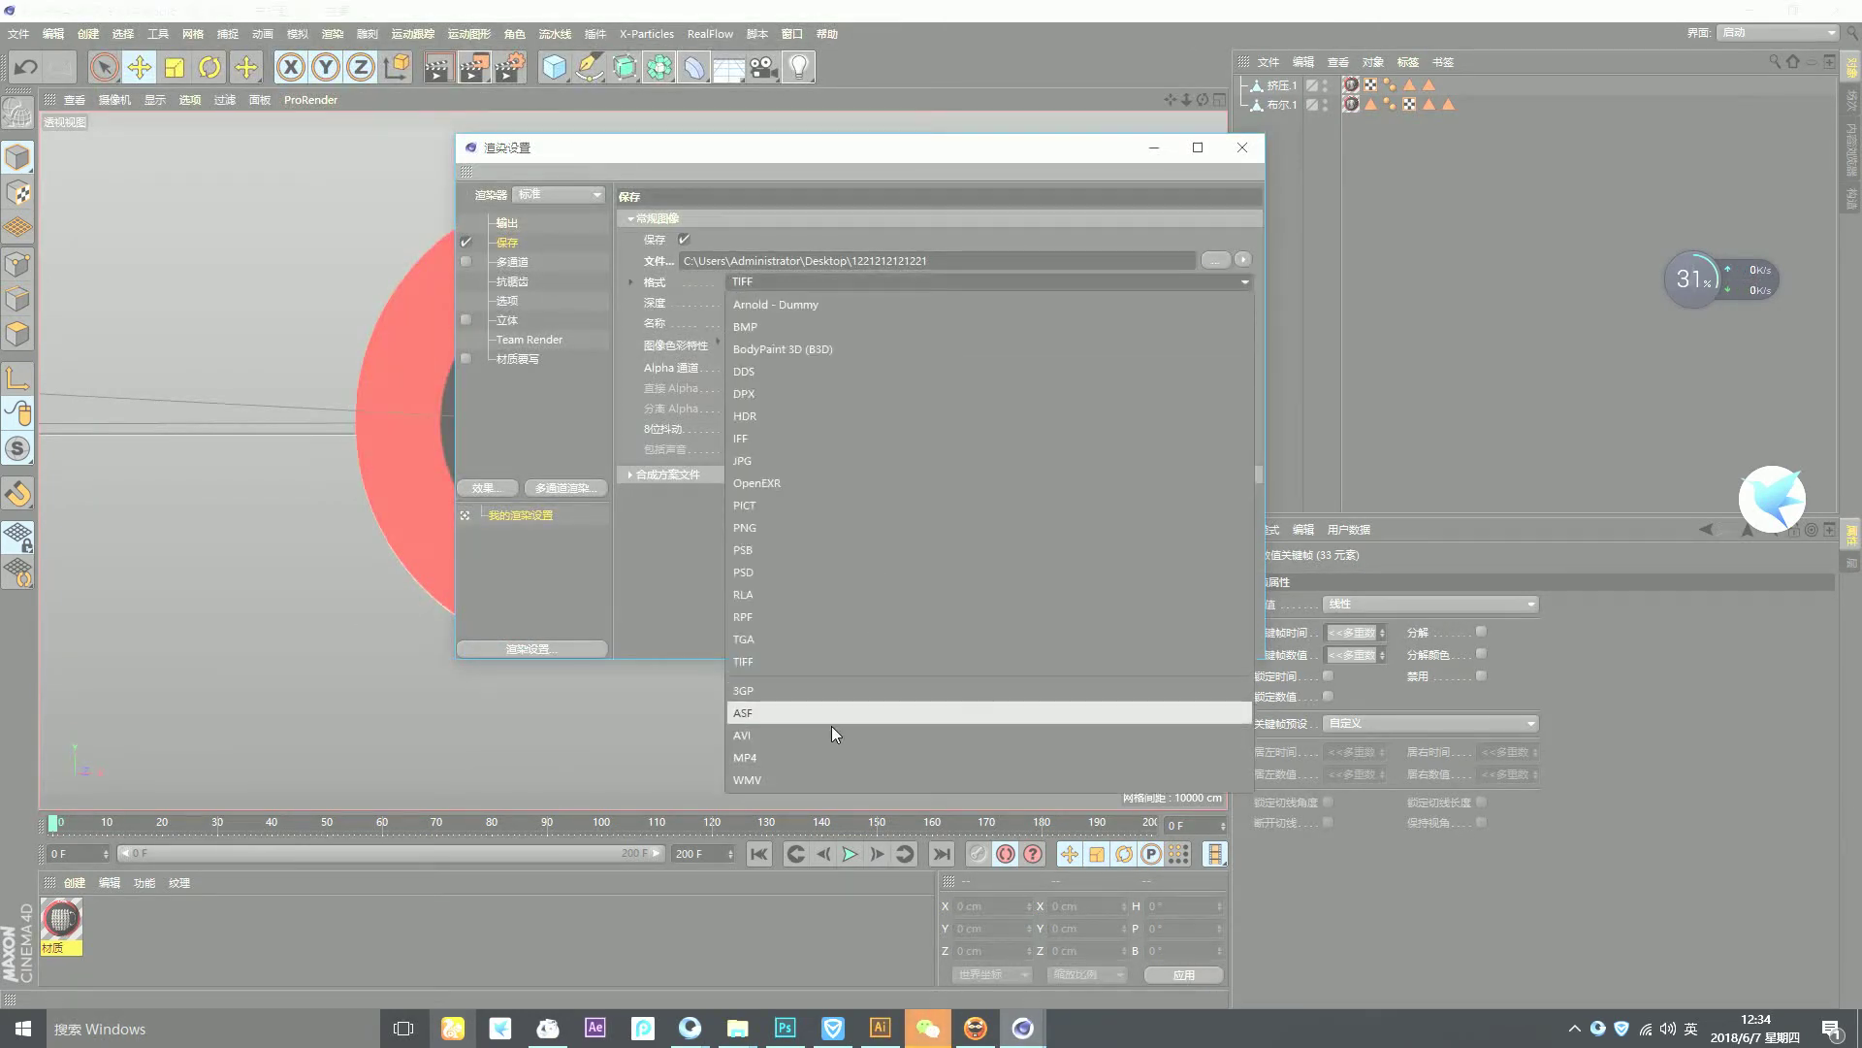
click(776, 757)
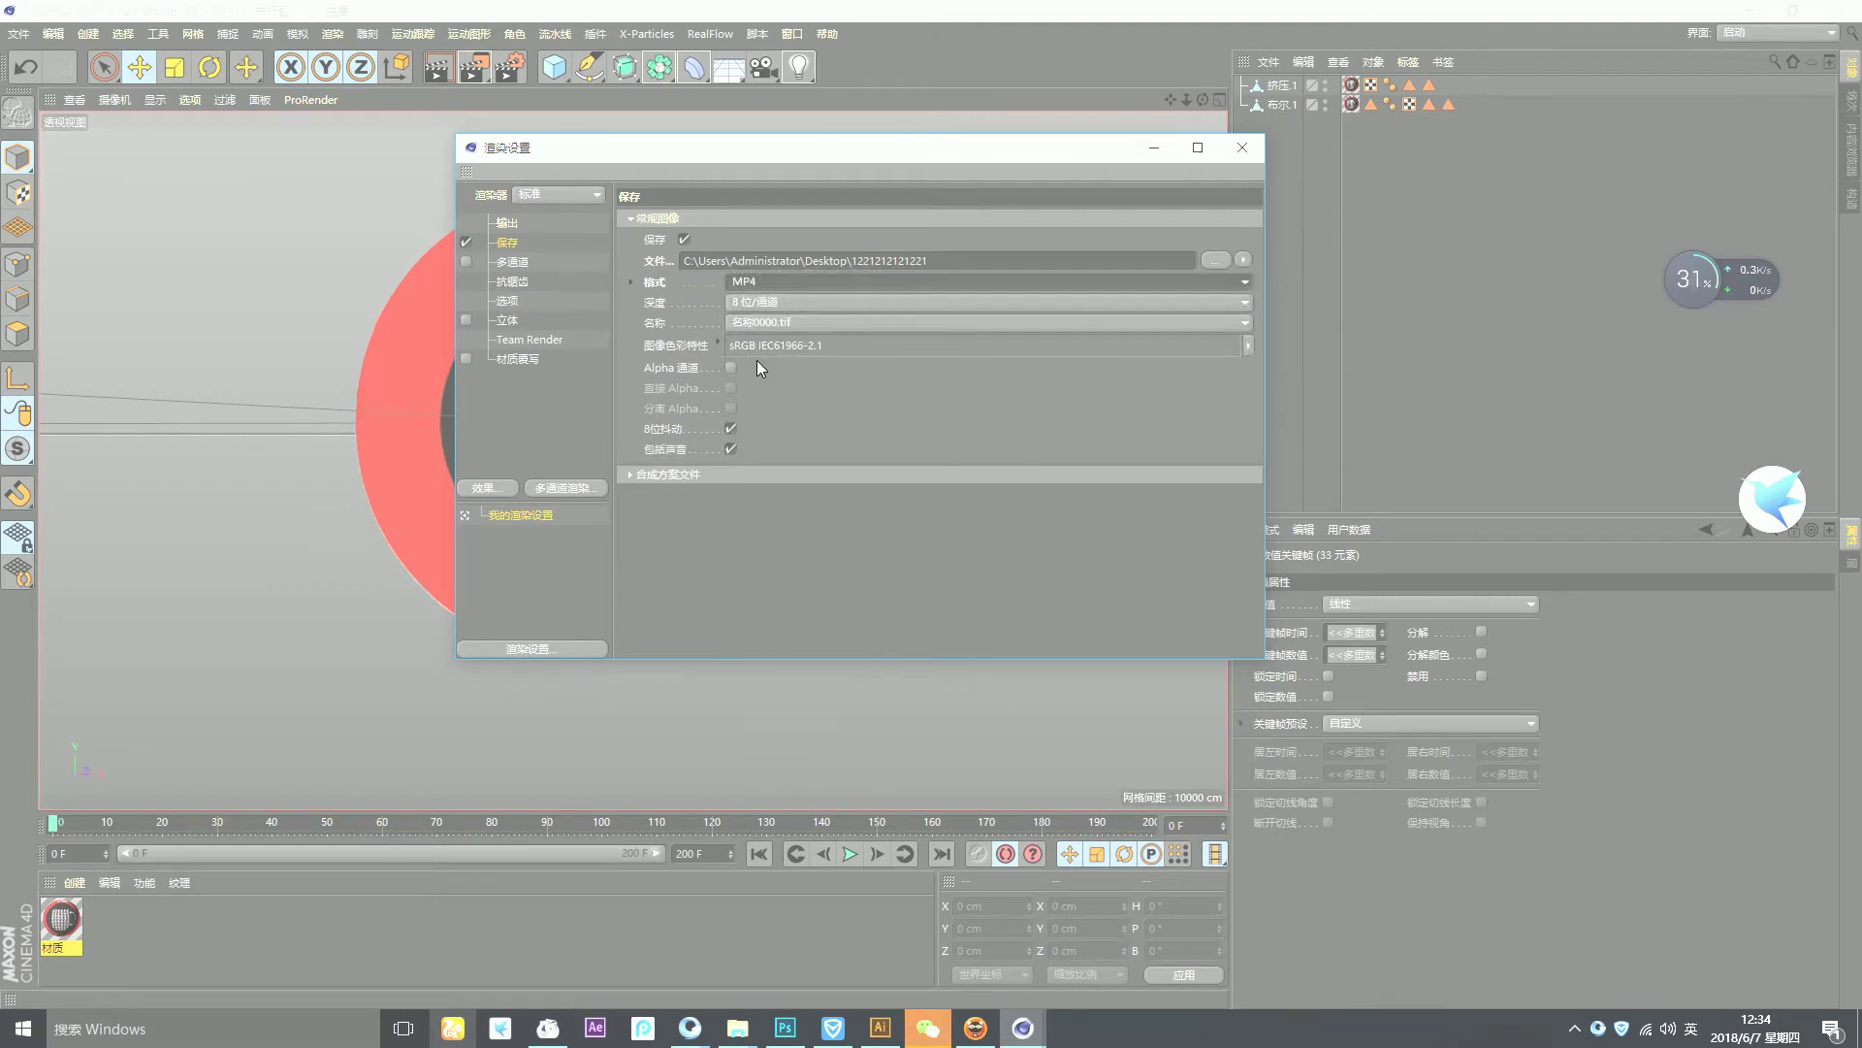
click(731, 368)
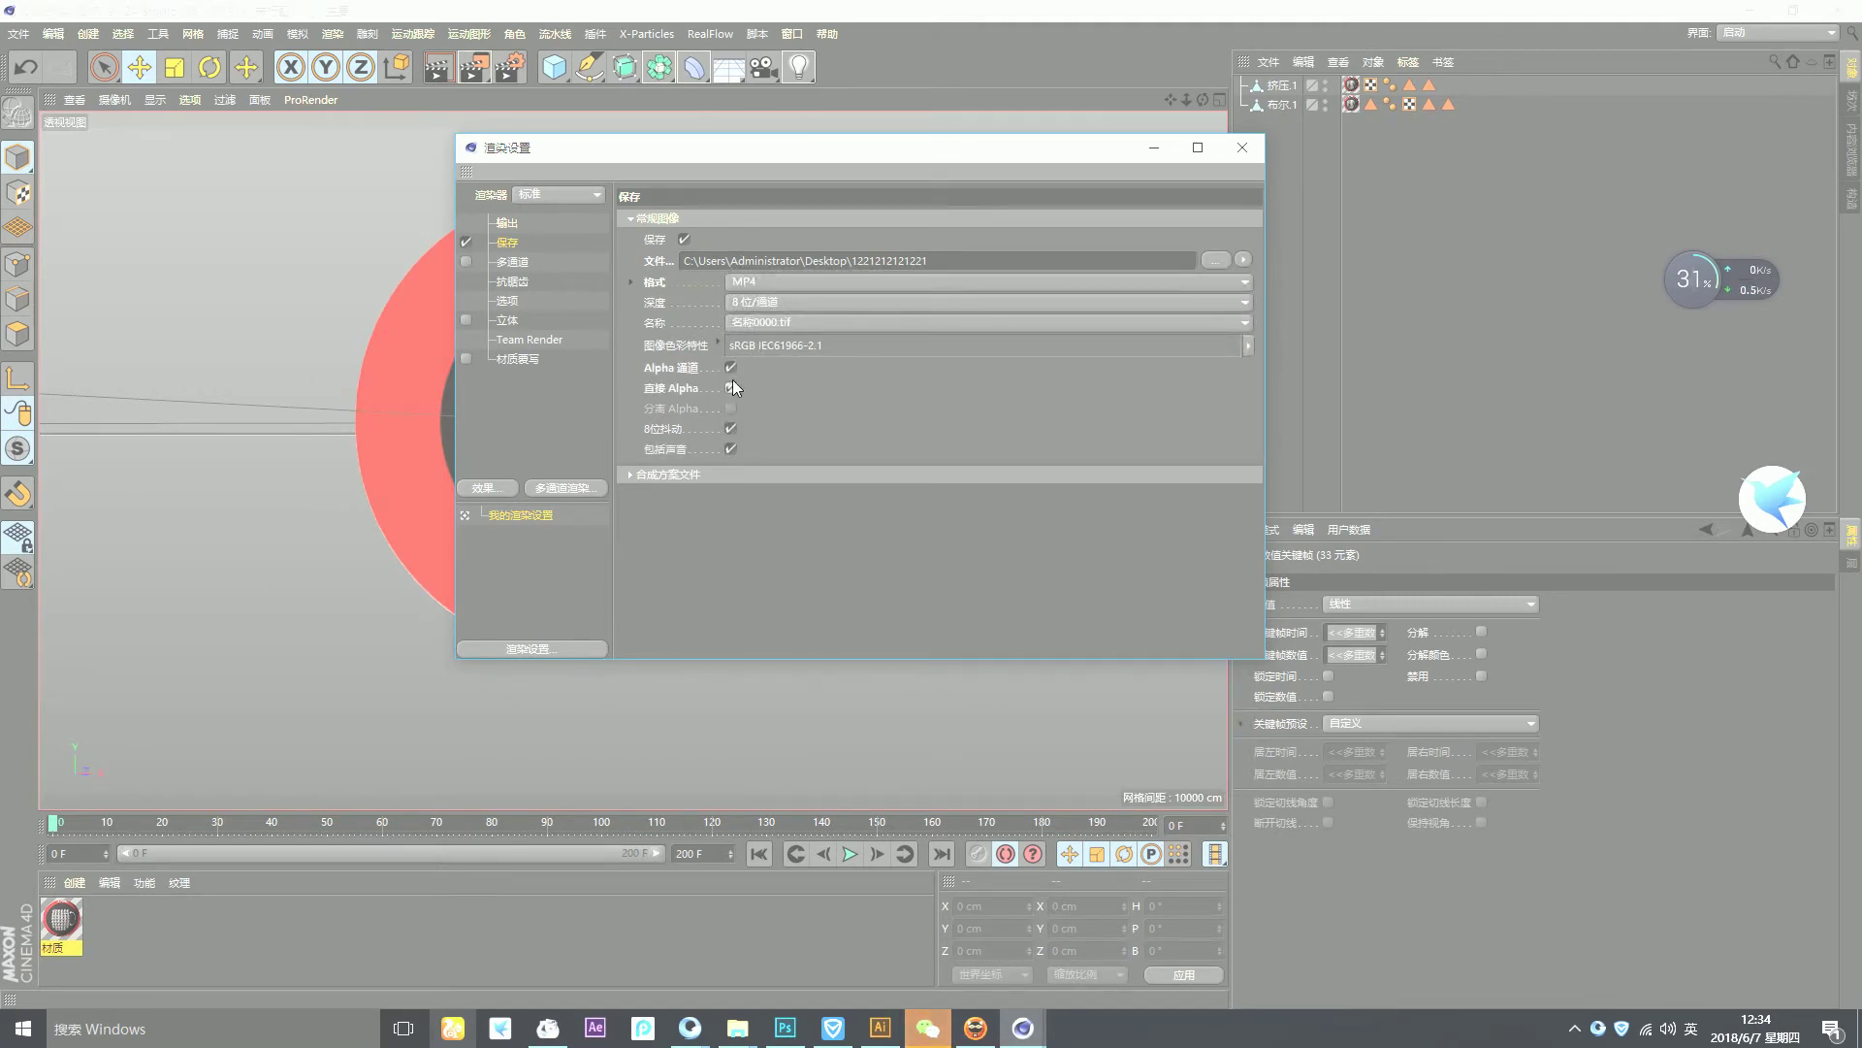
click(512, 225)
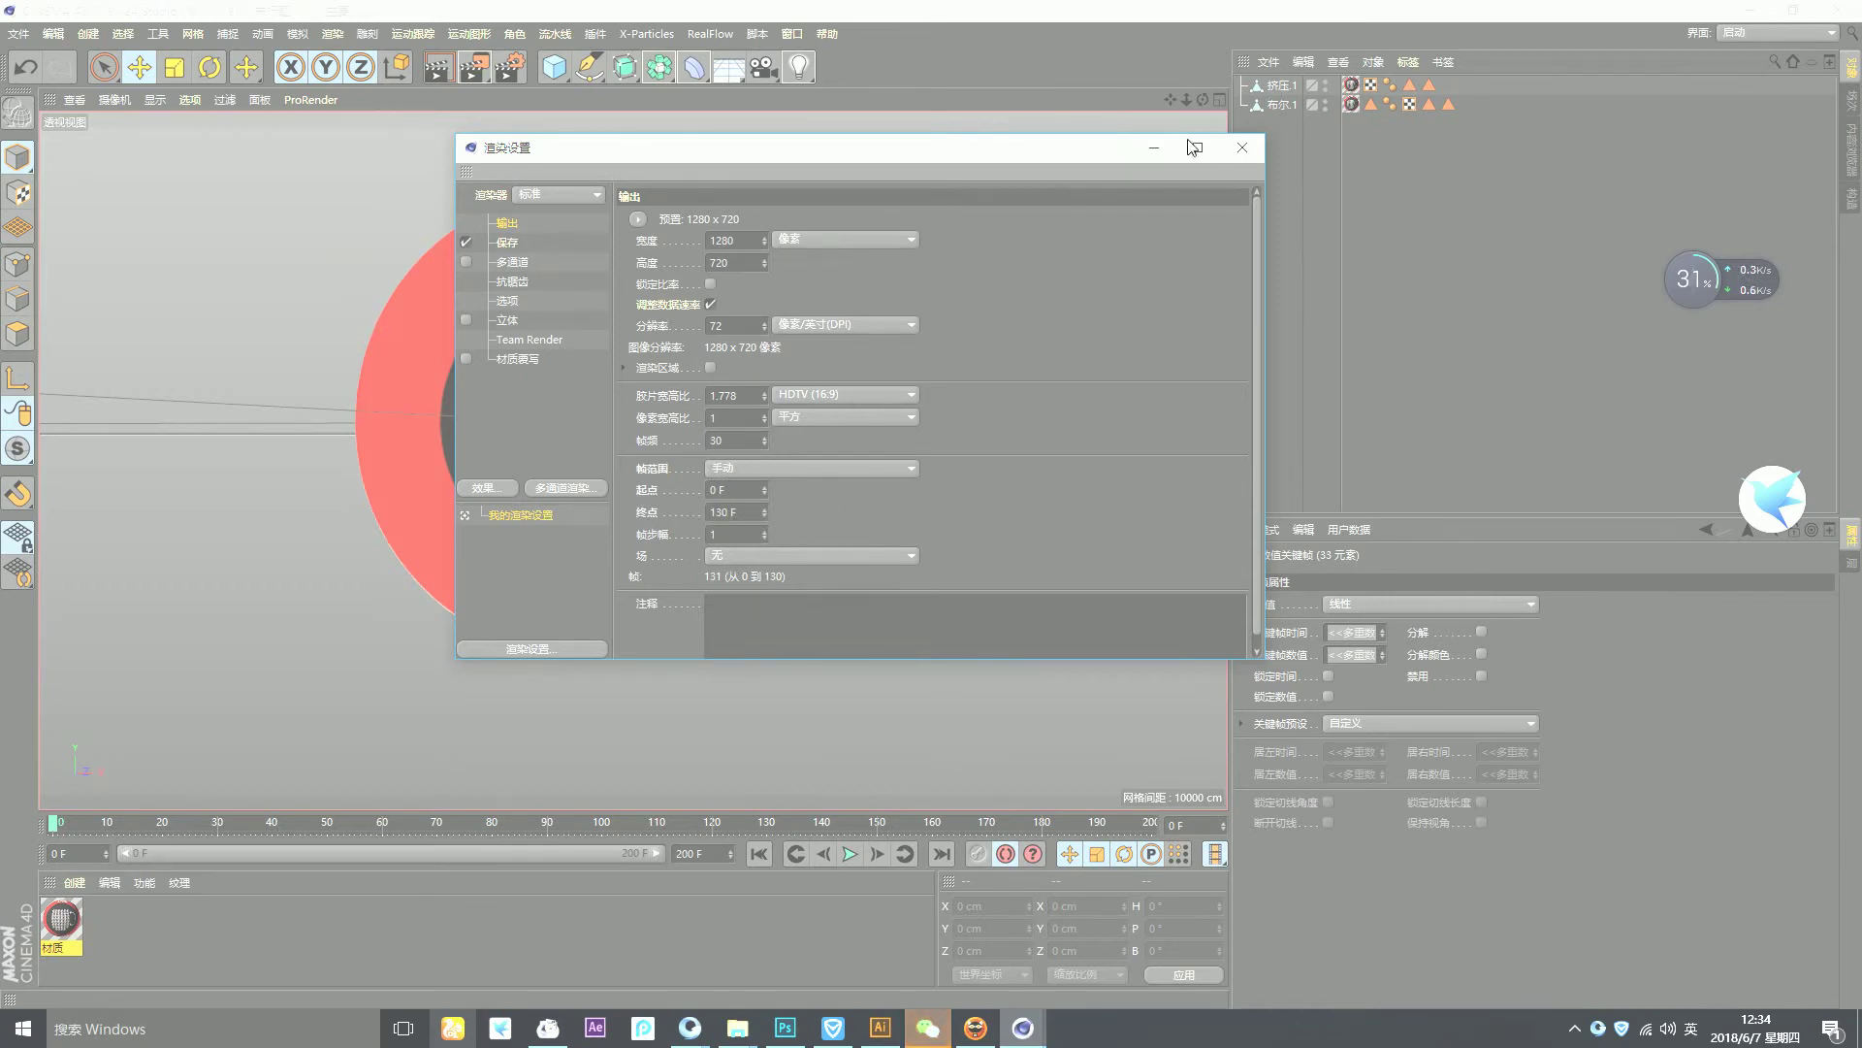
click(1241, 147)
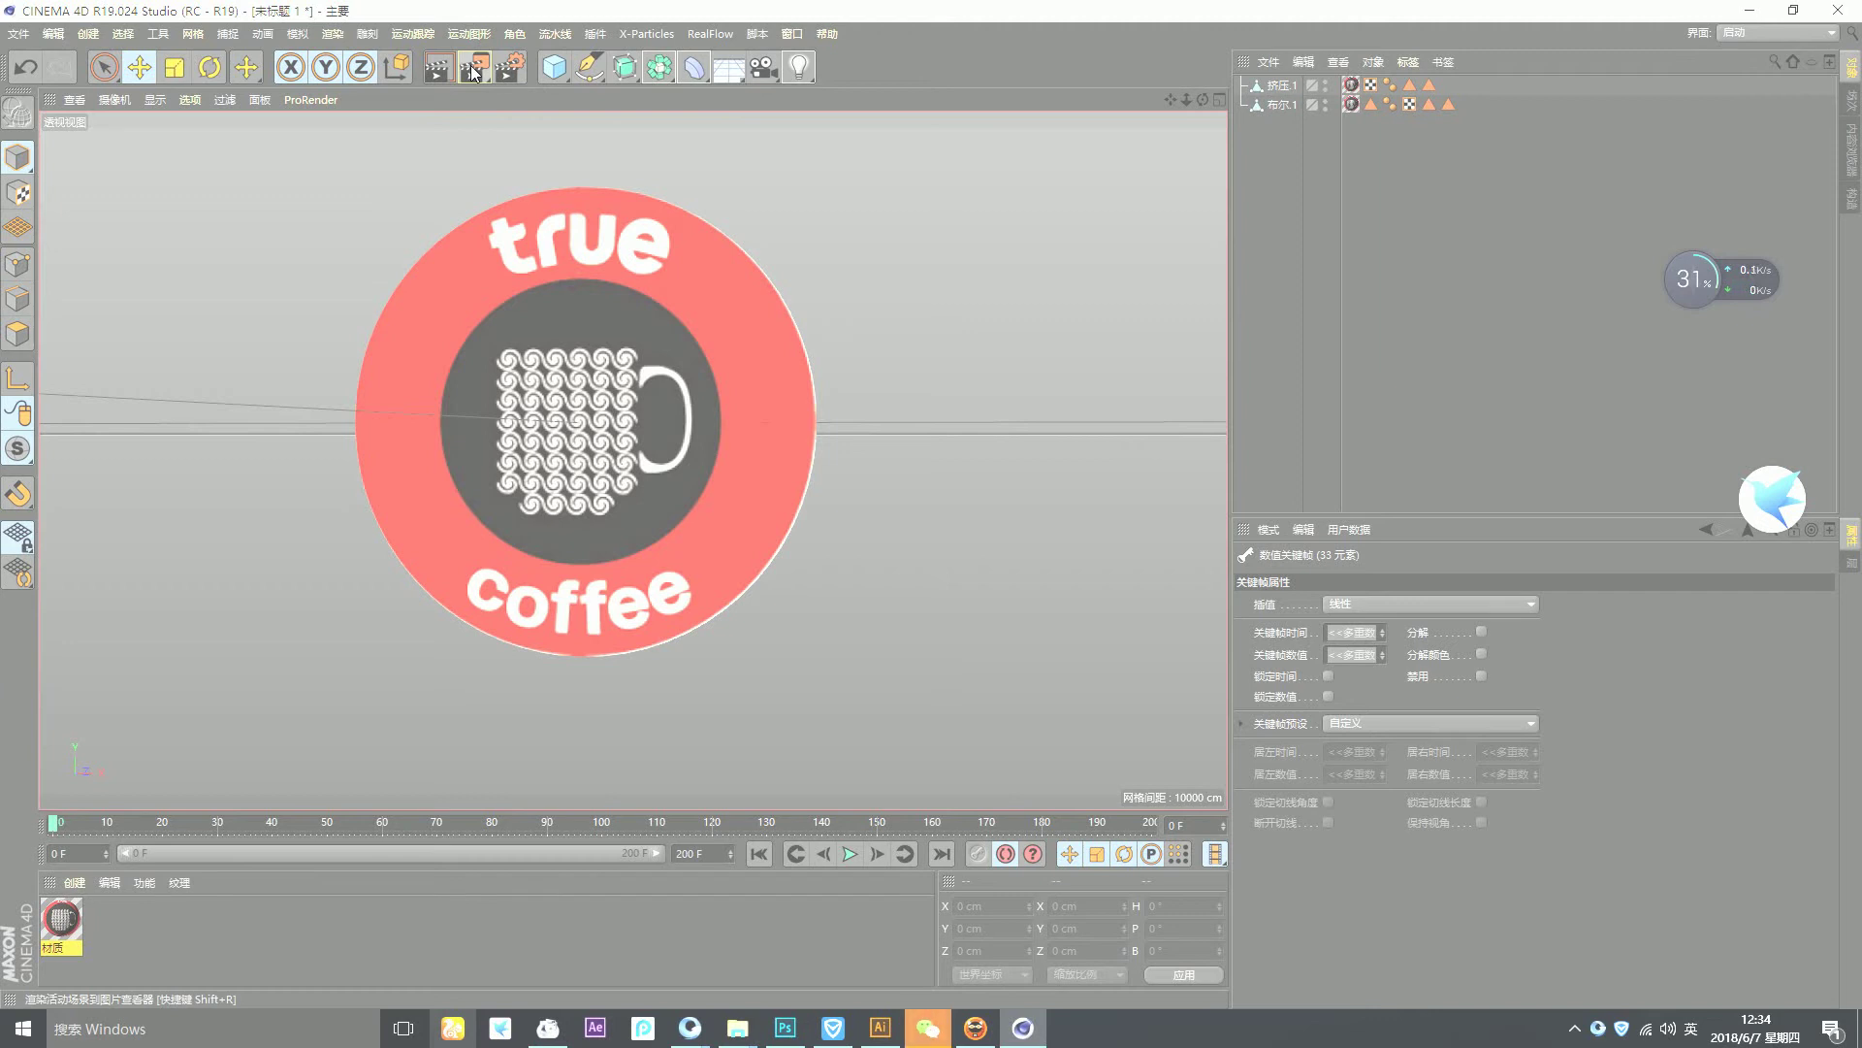
- Render all 131 frames to the Picture Viewer, then close the viewer
scroll(572, 291, up, 1)
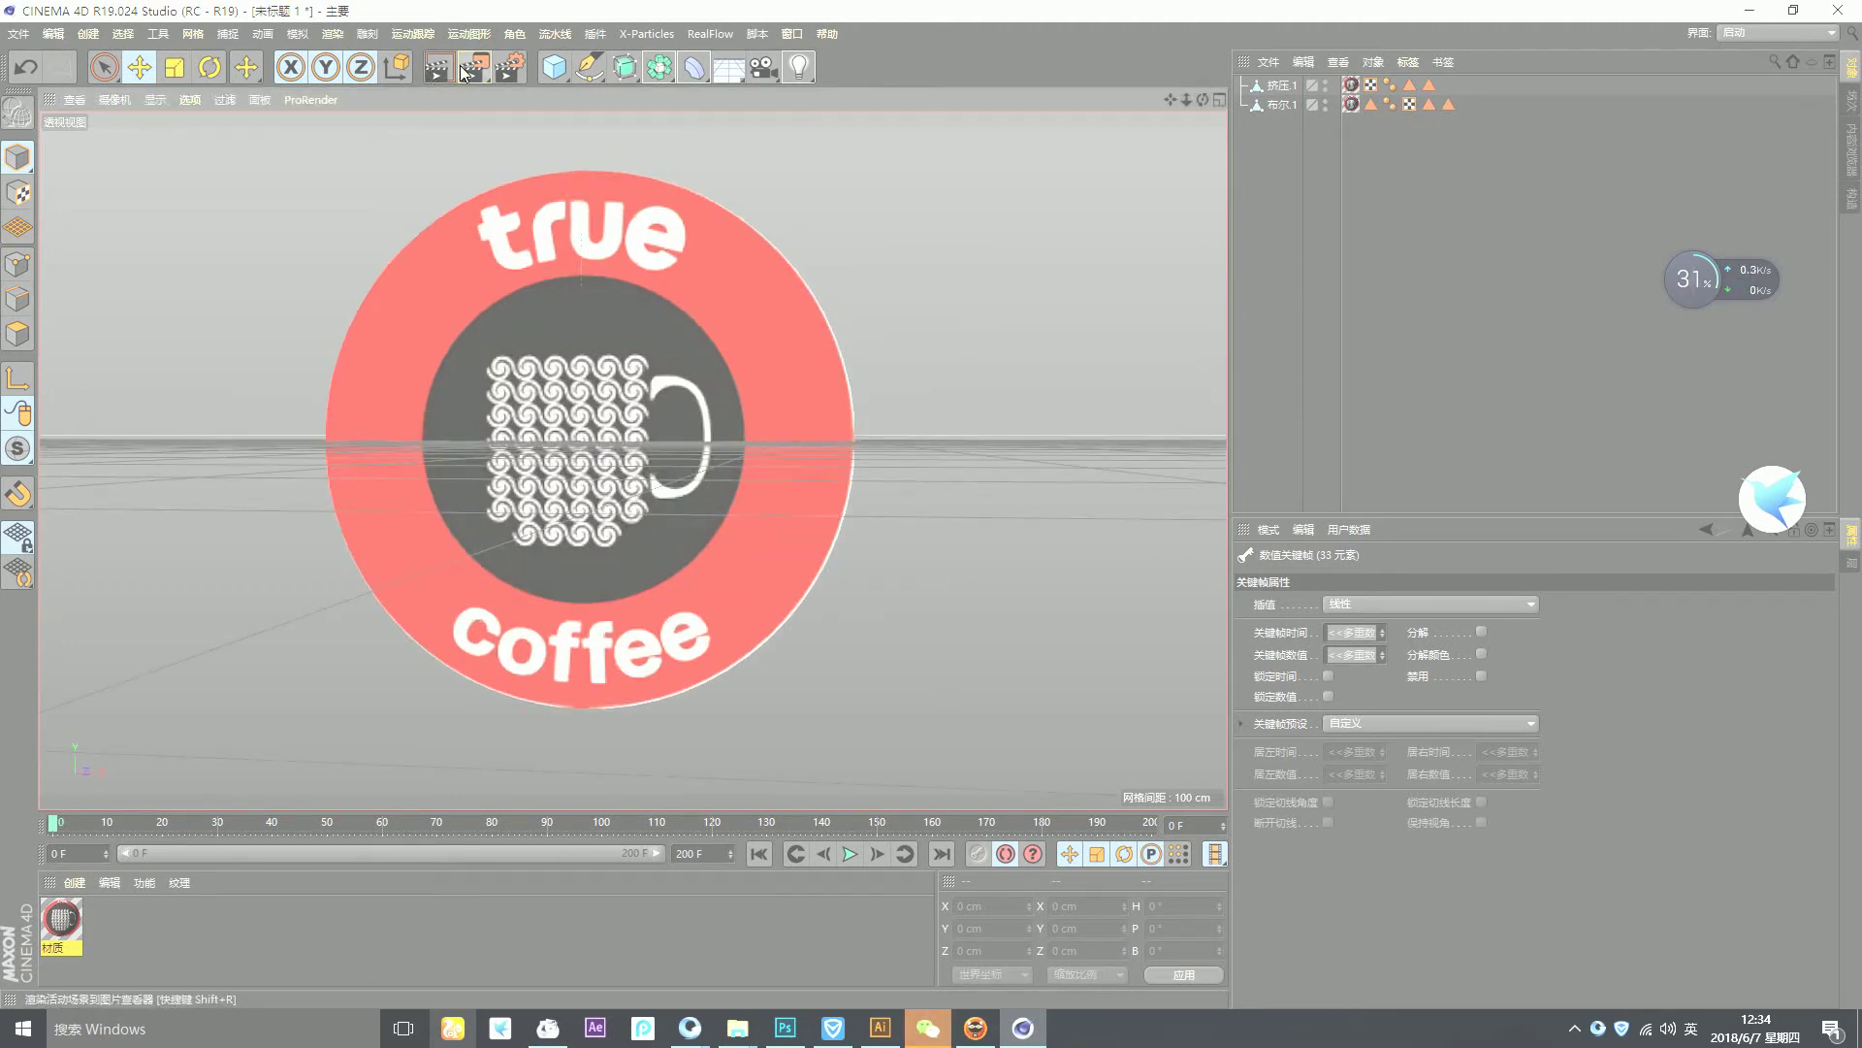
click(474, 66)
scroll(643, 474, down, 2)
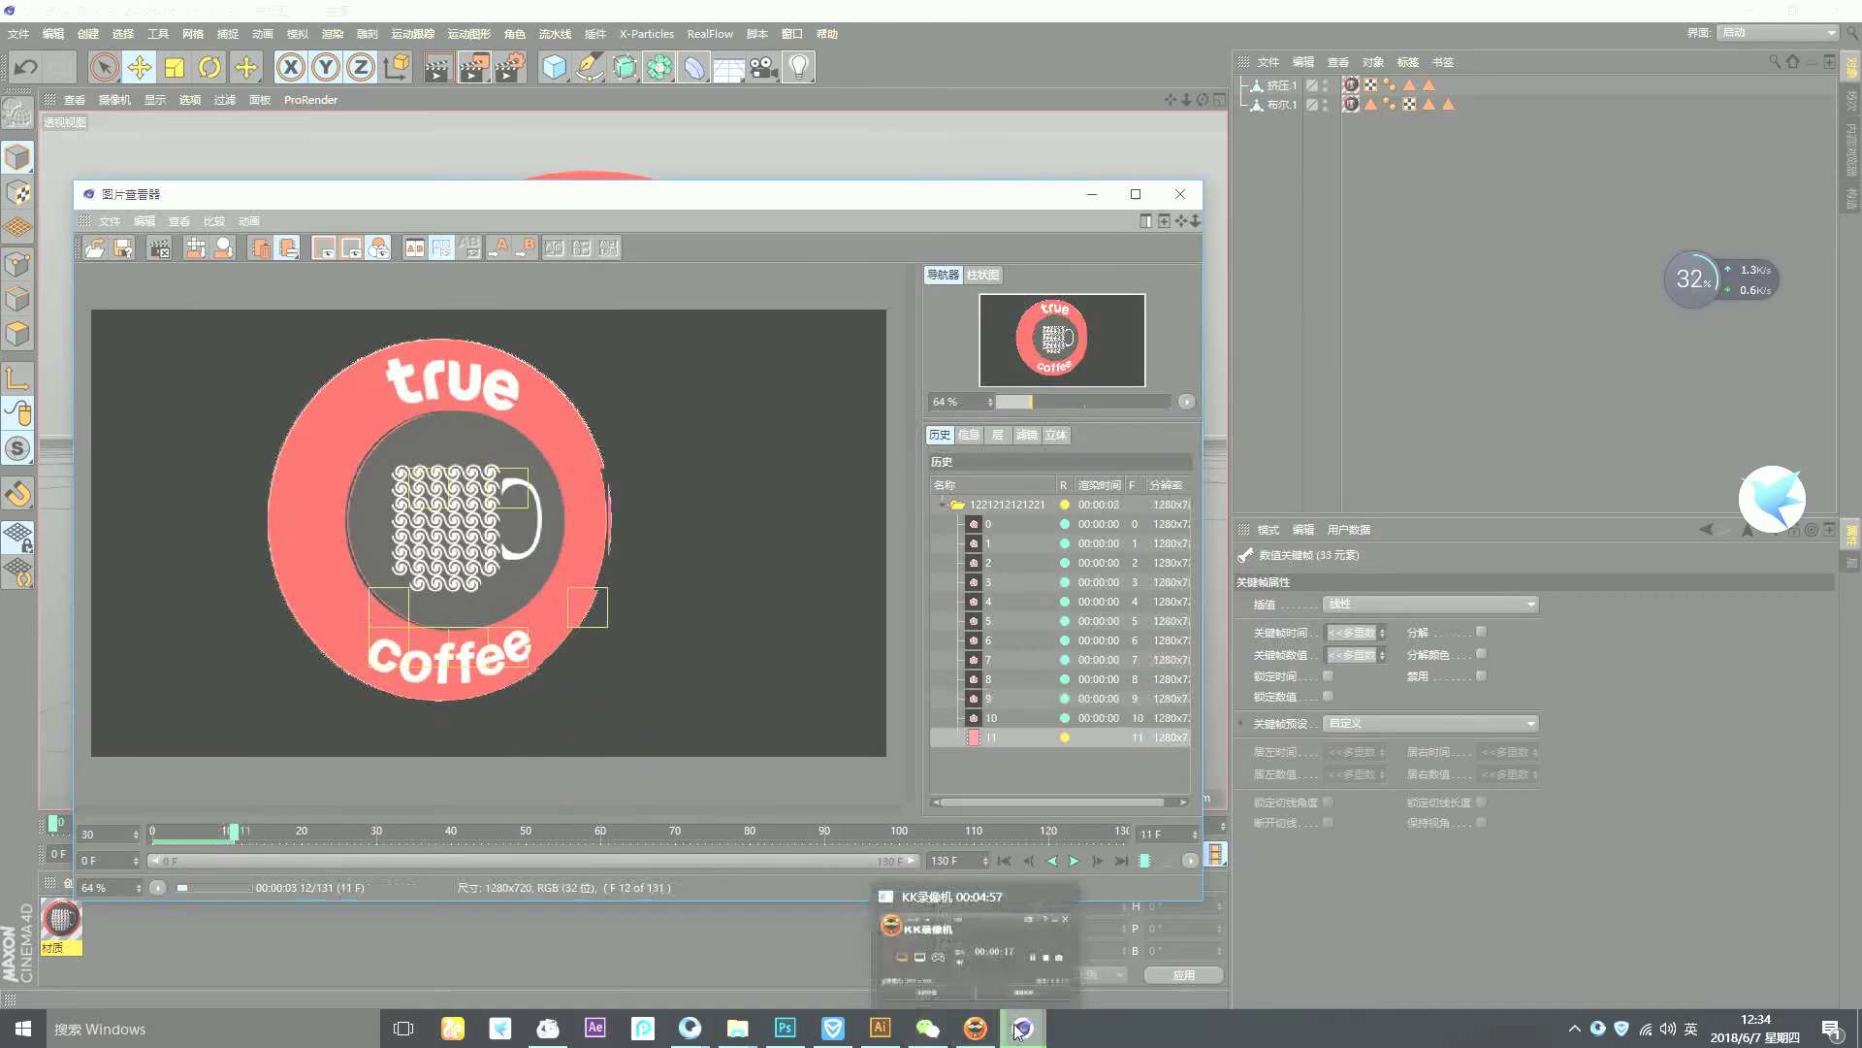
click(976, 1028)
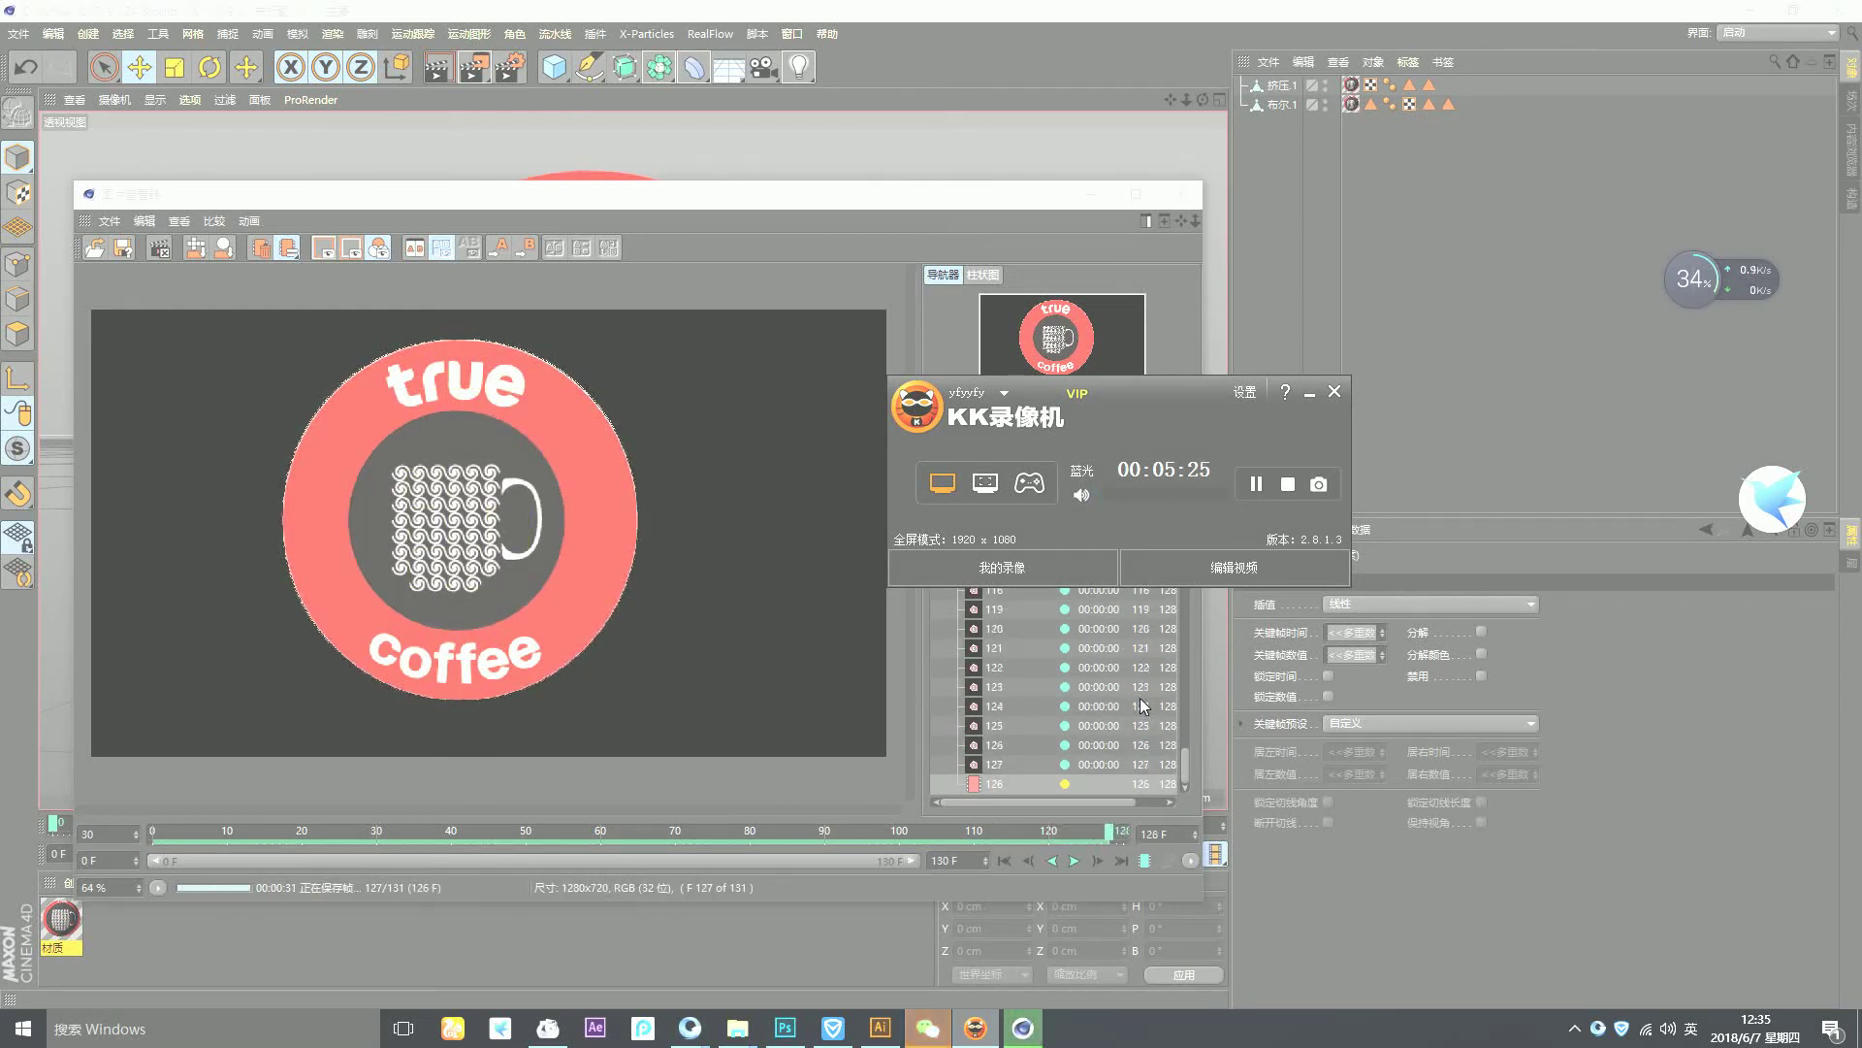
click(846, 794)
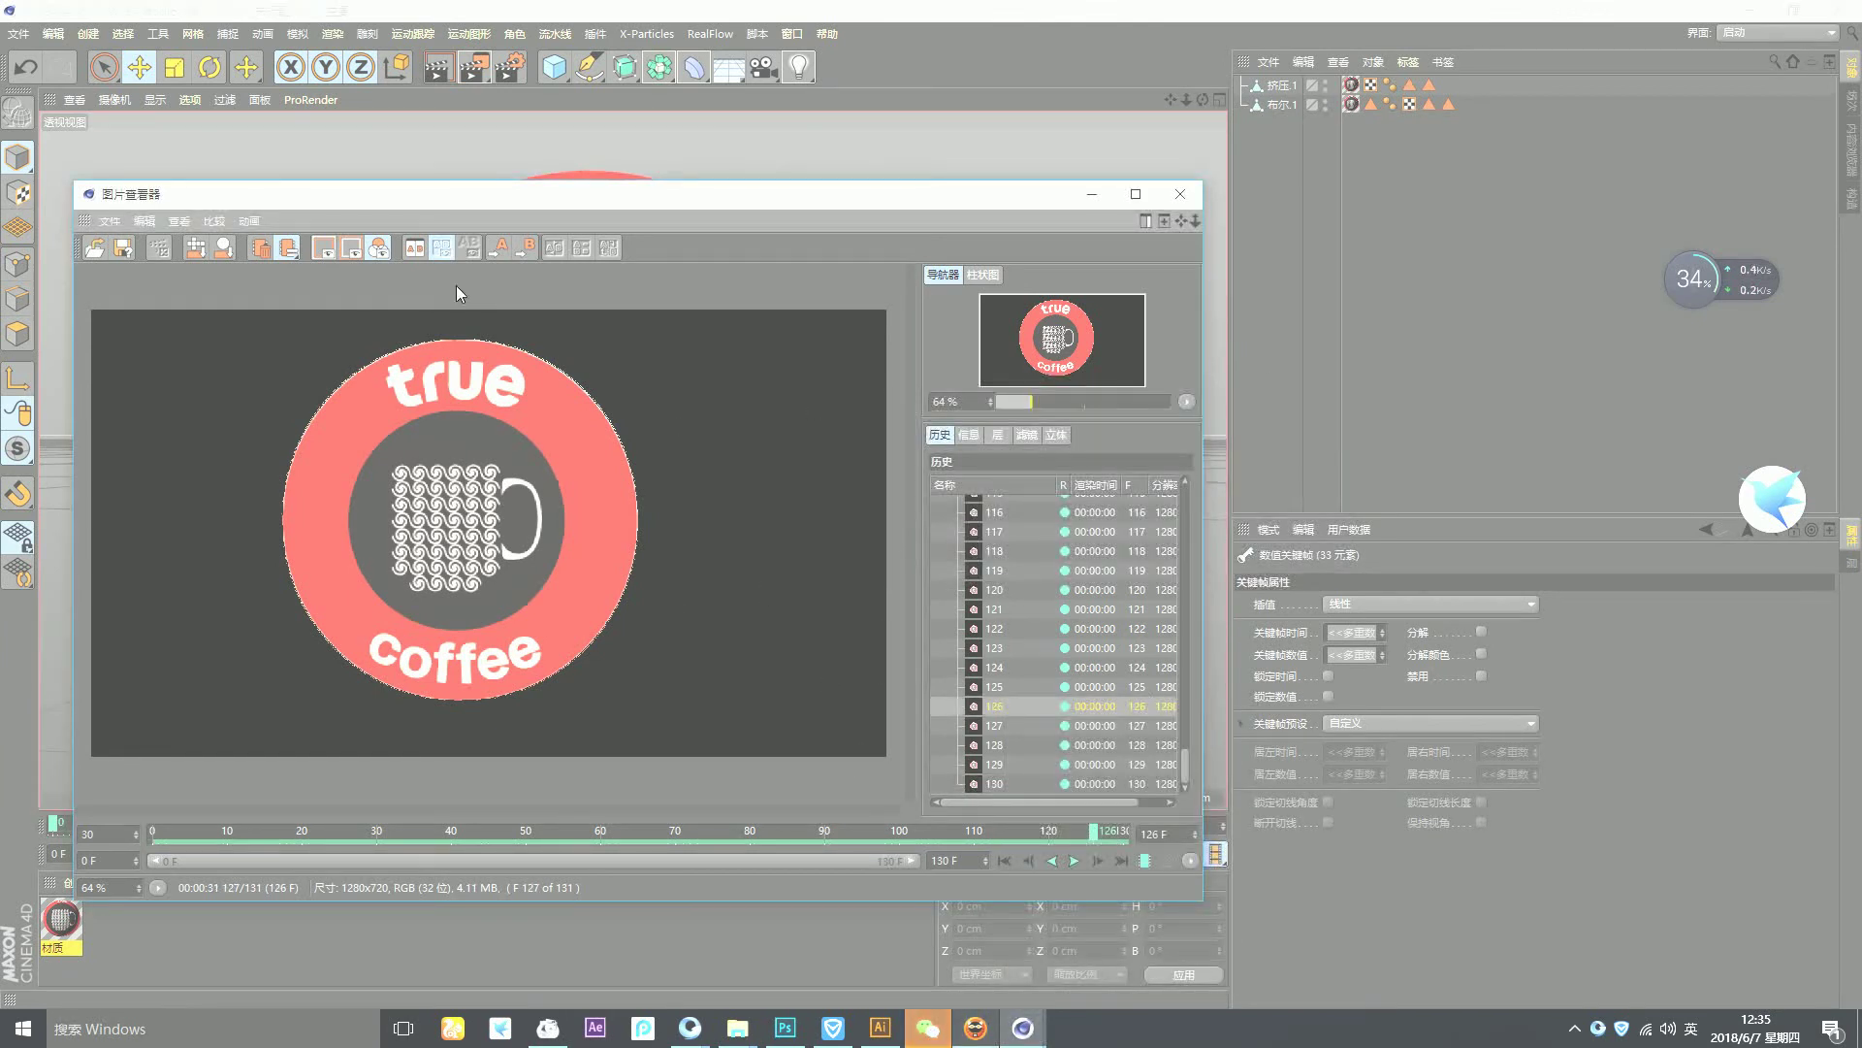
click(1092, 194)
click(1754, 13)
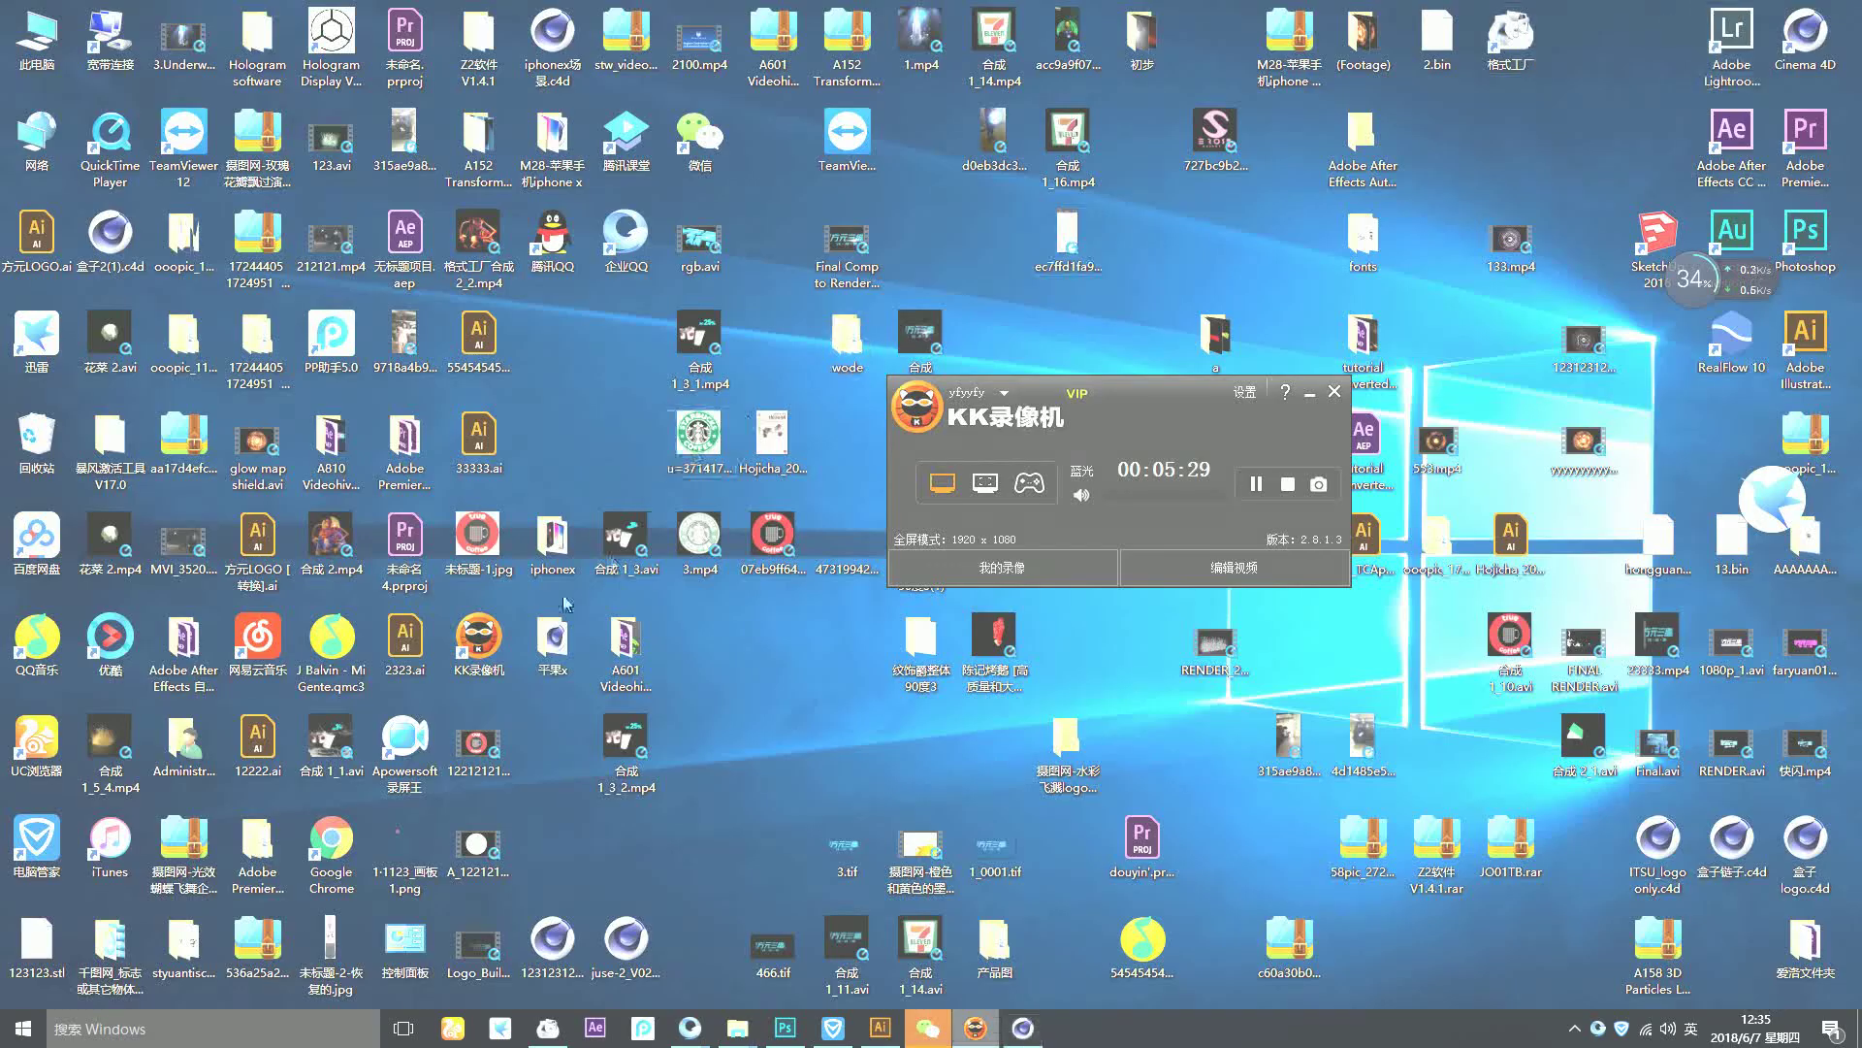
click(504, 741)
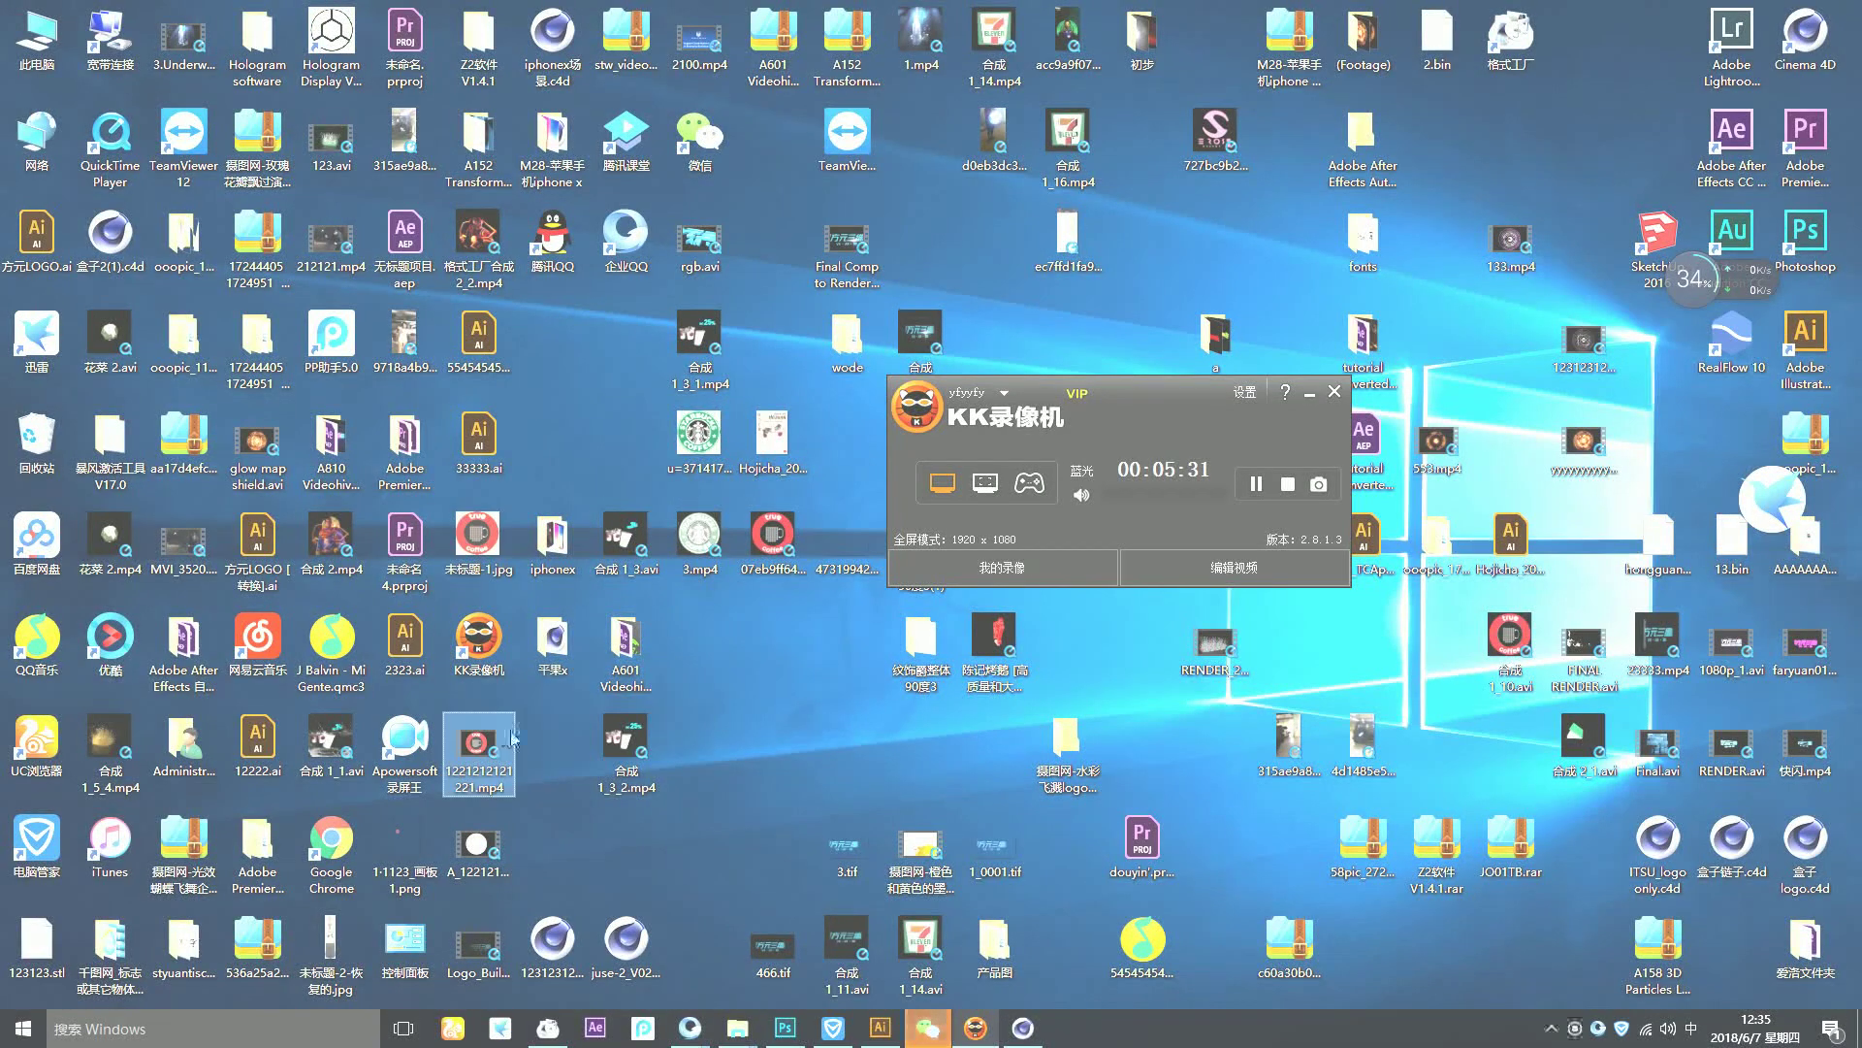
click(1013, 909)
key(Return)
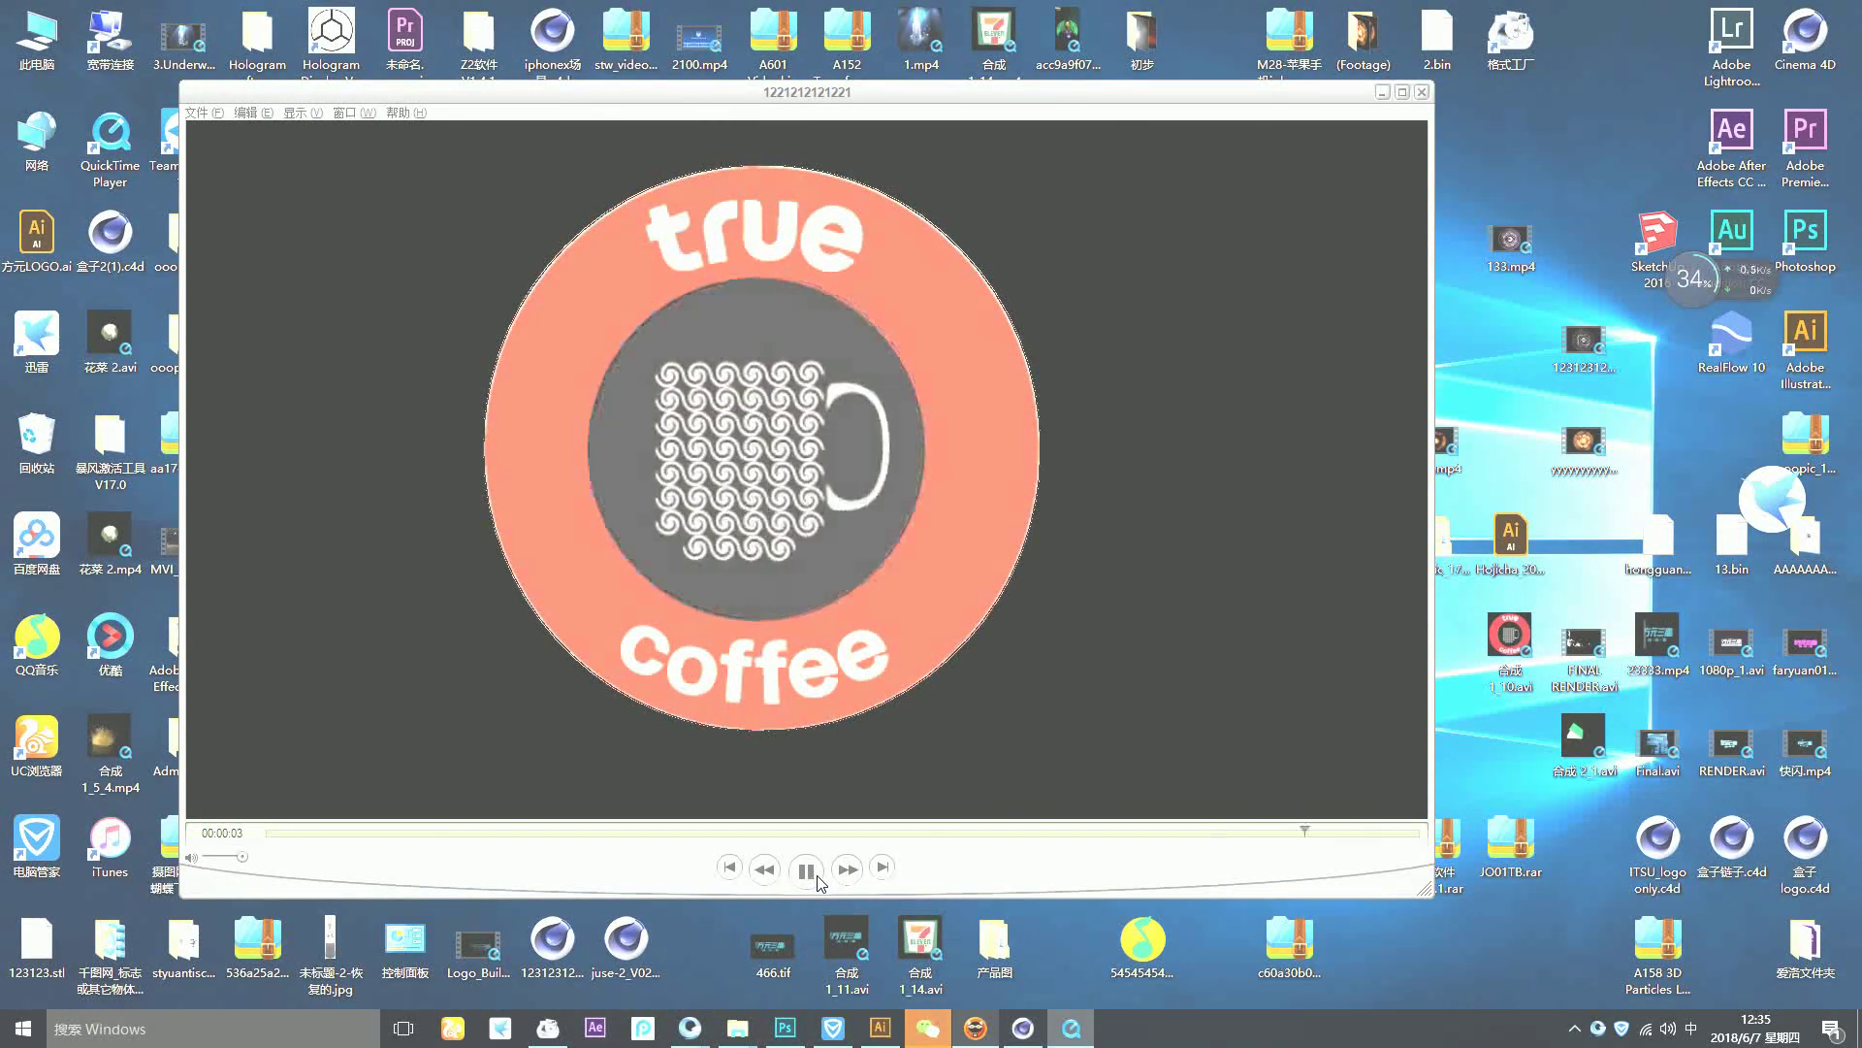
key(ctrl+w)
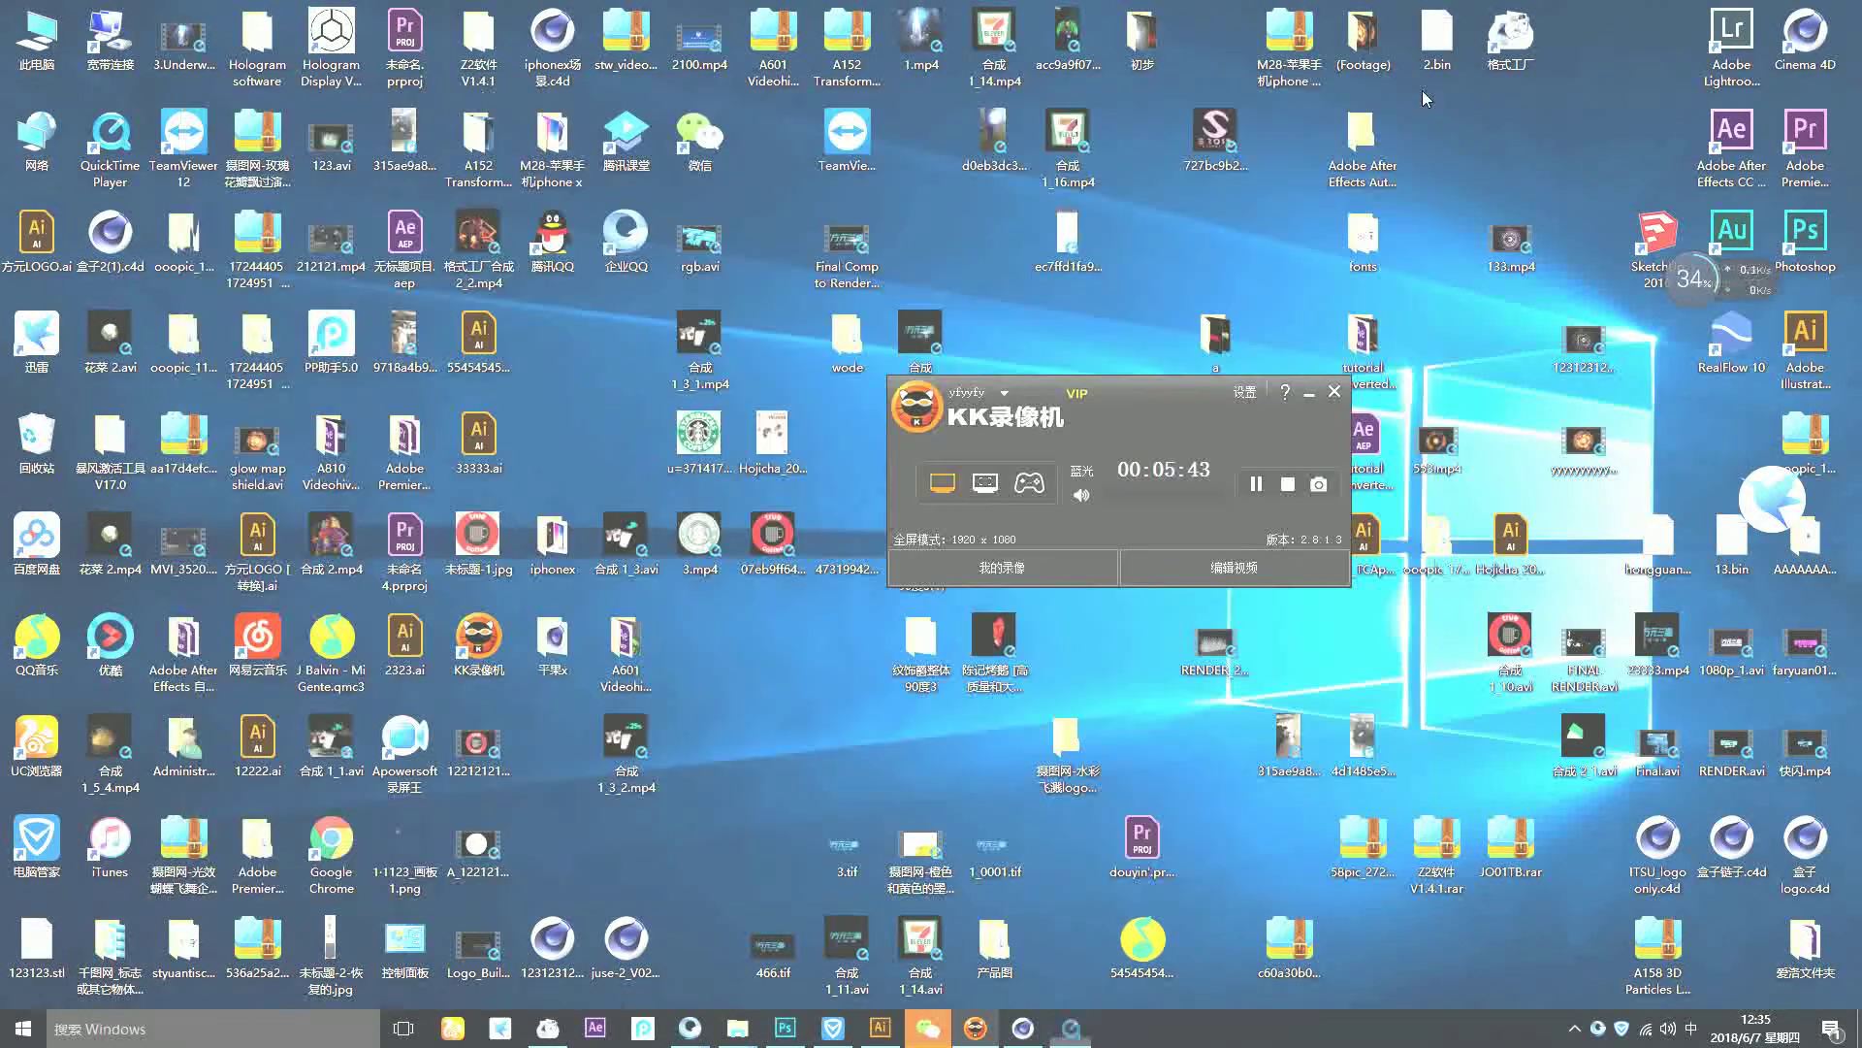